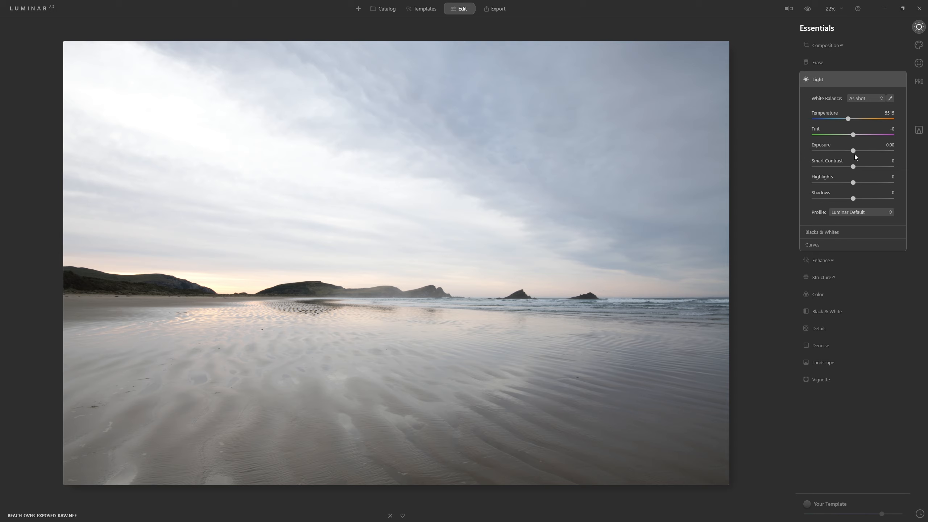
# - Lower the beach photo's exposure to -1.07 and raise its smart contrast to 52
pyautogui.moveTo(853, 151); pyautogui.dragTo(845, 150)
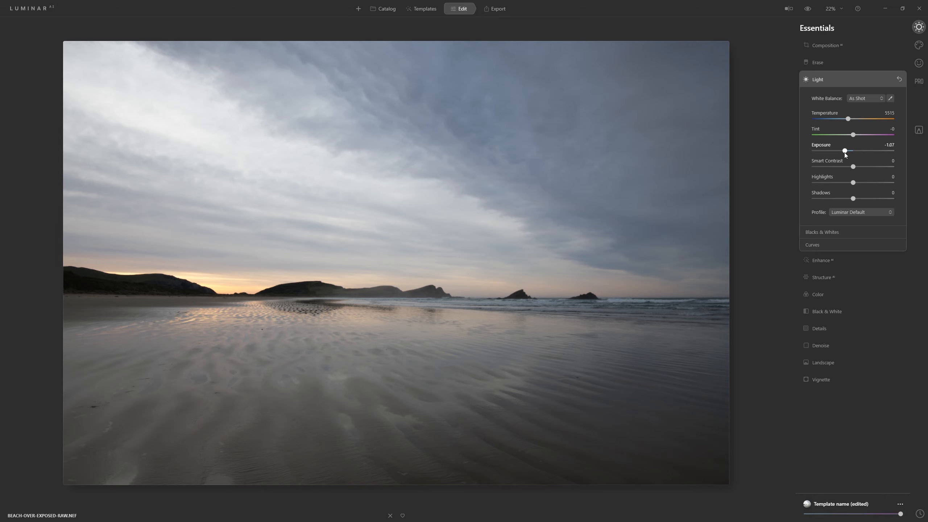
pyautogui.moveTo(864, 167); pyautogui.dragTo(901, 173)
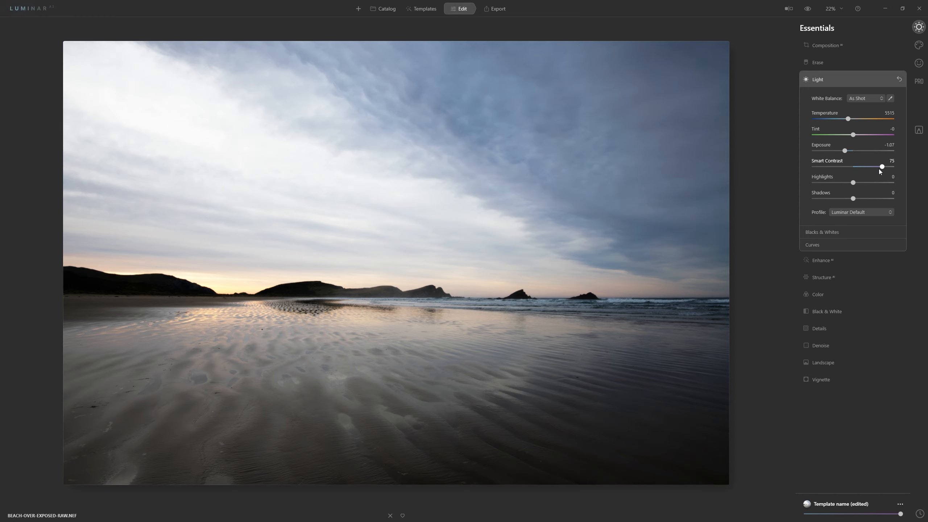
pyautogui.moveTo(880, 169); pyautogui.dragTo(867, 170)
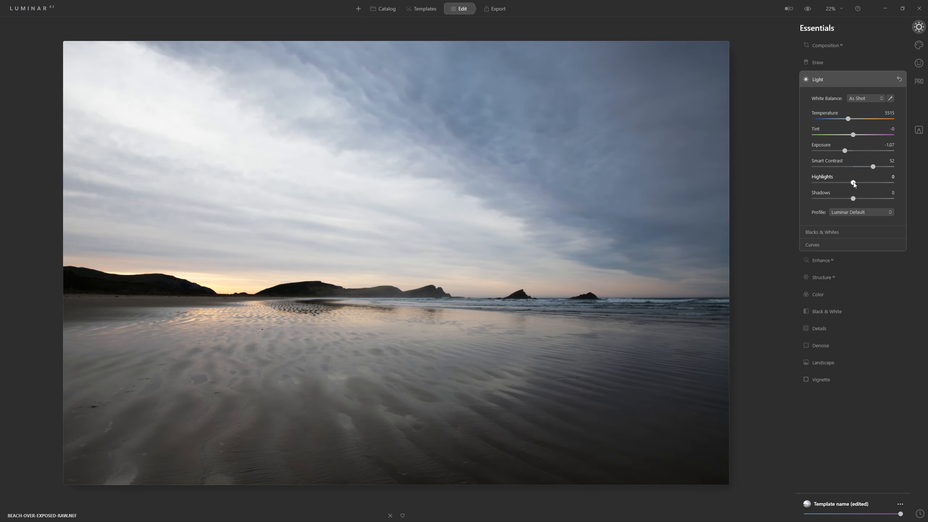
# - Set the photo's highlights to -30 and its shadows to 30
pyautogui.moveTo(854, 183); pyautogui.dragTo(811, 187)
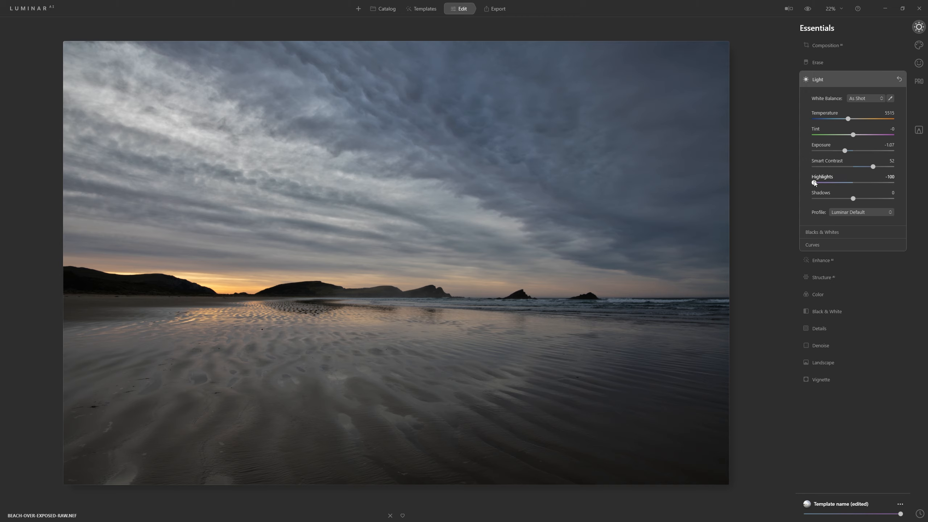
pyautogui.moveTo(820, 183); pyautogui.dragTo(841, 185)
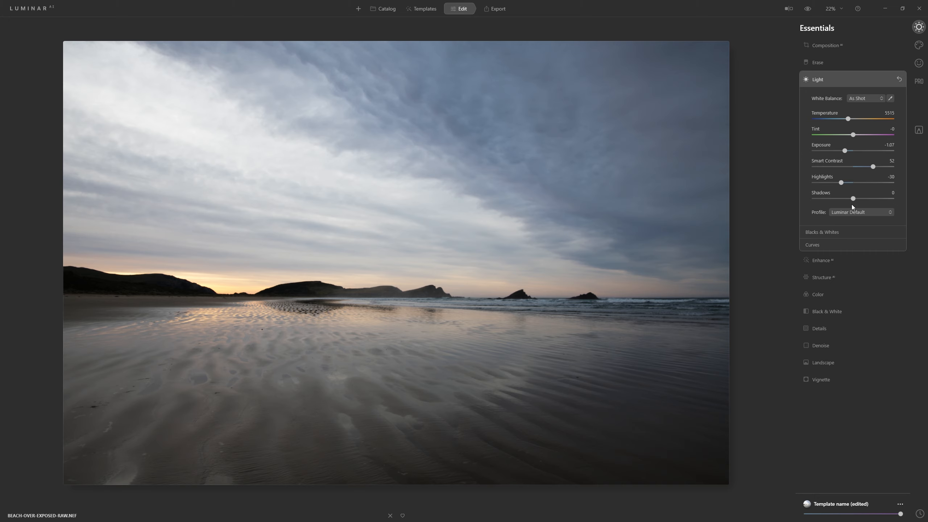
pyautogui.moveTo(853, 199); pyautogui.dragTo(889, 201)
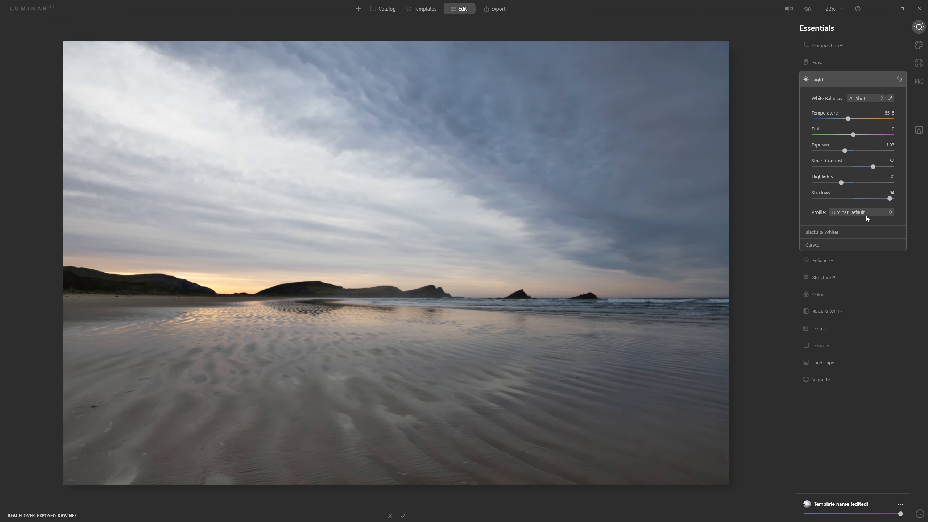
pyautogui.moveTo(889, 199); pyautogui.dragTo(888, 201)
pyautogui.doubleClick(888, 200)
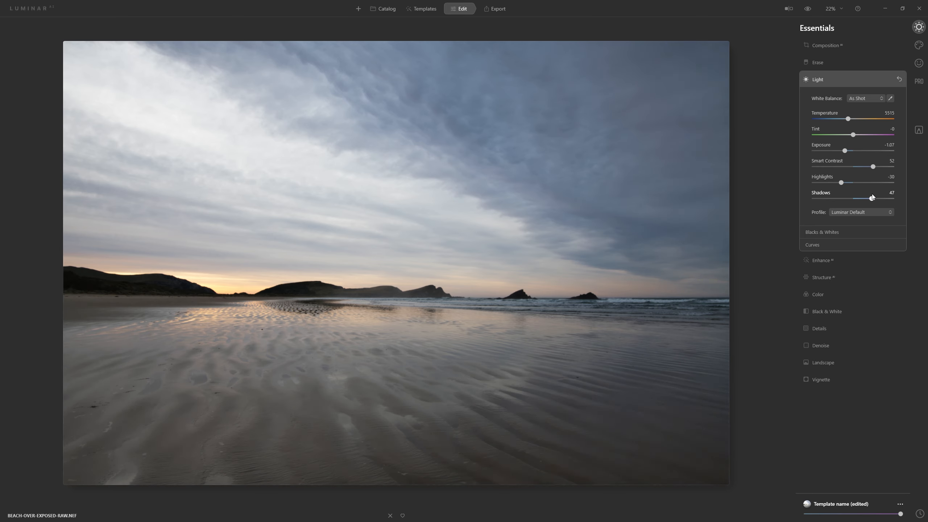
pyautogui.moveTo(861, 198); pyautogui.dragTo(869, 198)
pyautogui.moveTo(855, 199)
pyautogui.mouseDown()
pyautogui.moveTo(843, 199)
pyautogui.moveTo(906, 205)
pyautogui.moveTo(866, 194)
pyautogui.mouseUp()
# - Apply Enhance AI with Accent at 30 and compare the photo with and without the effect, leaving it on
pyautogui.click(832, 261)
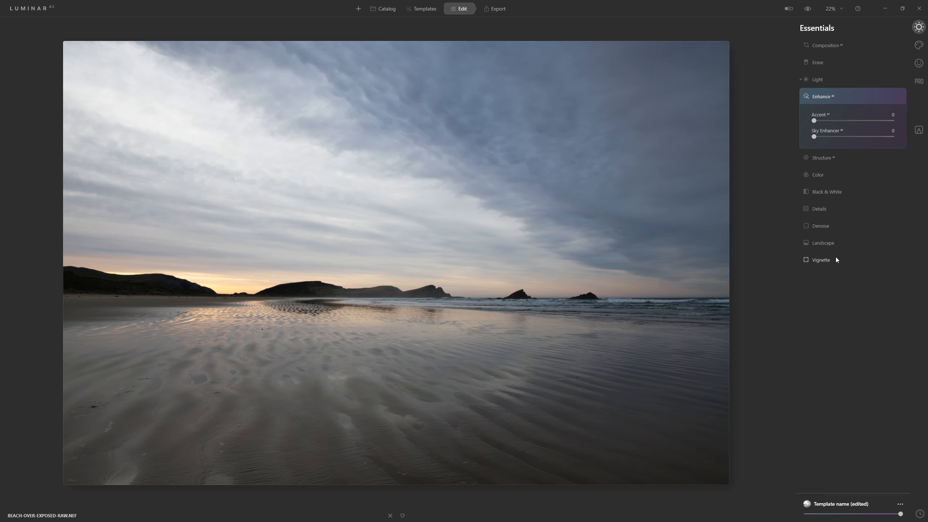
pyautogui.moveTo(814, 121); pyautogui.dragTo(910, 130)
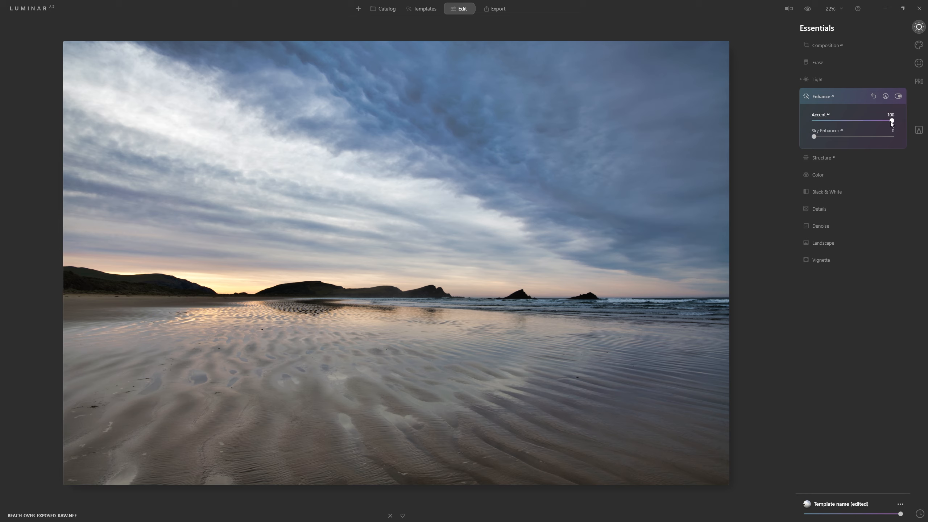
pyautogui.moveTo(861, 123); pyautogui.dragTo(827, 122)
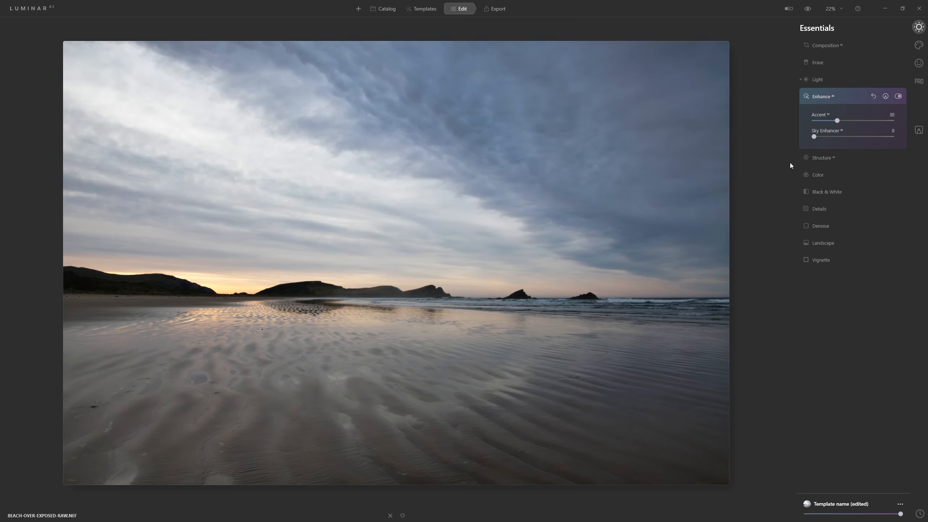
pyautogui.click(898, 97)
pyautogui.click(899, 96)
pyautogui.click(897, 96)
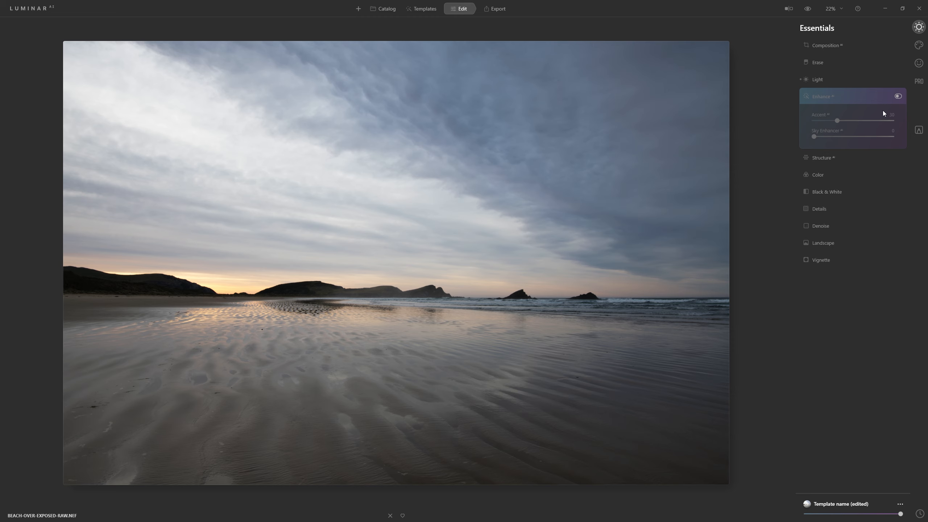
pyautogui.click(898, 97)
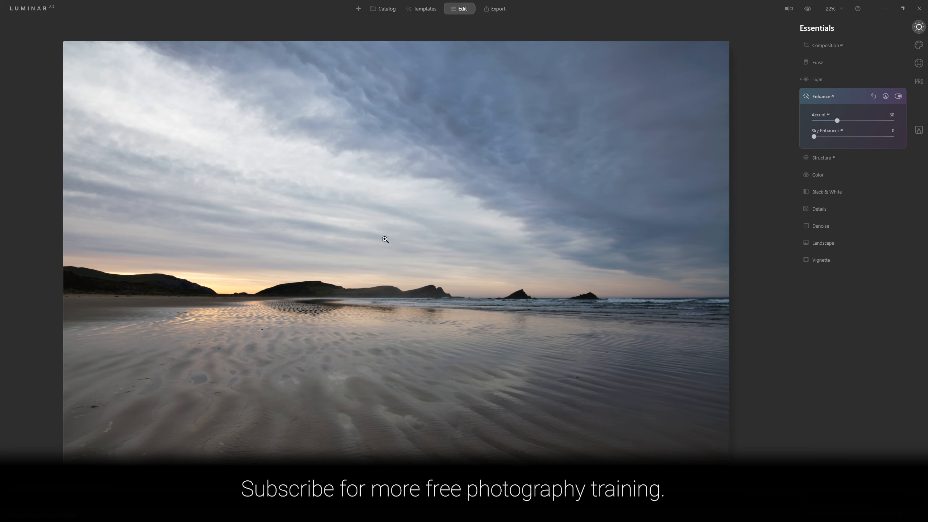
# - Adjust the white balance to a temperature of 5647 and a tint of 8
pyautogui.click(819, 79)
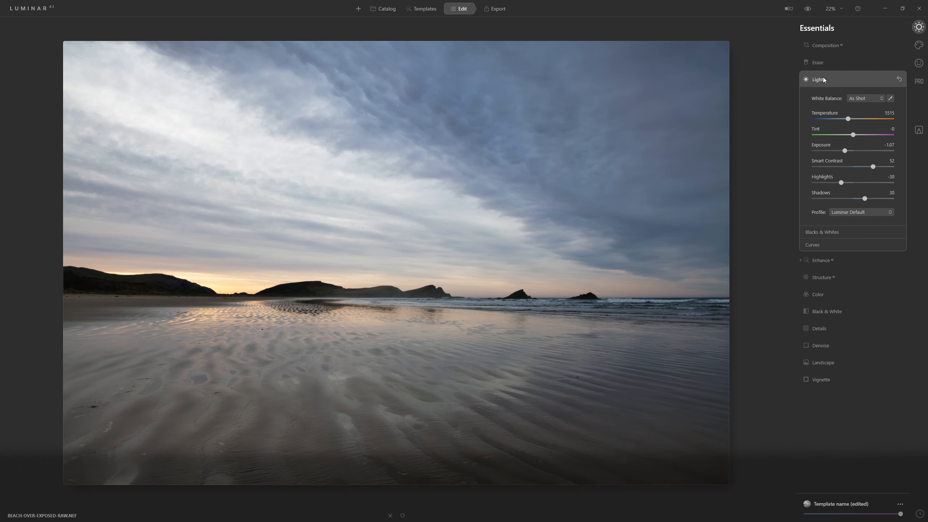
pyautogui.moveTo(848, 119); pyautogui.dragTo(859, 121)
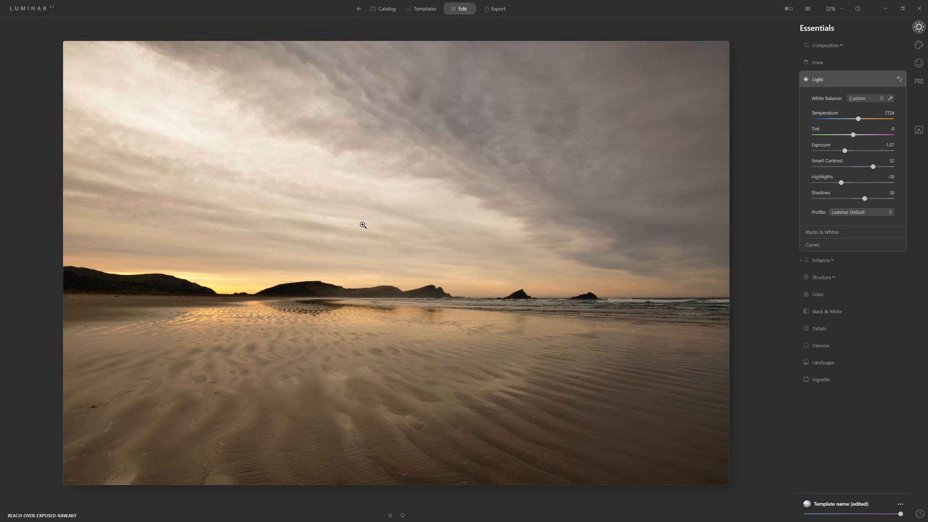
pyautogui.moveTo(858, 119); pyautogui.dragTo(849, 121)
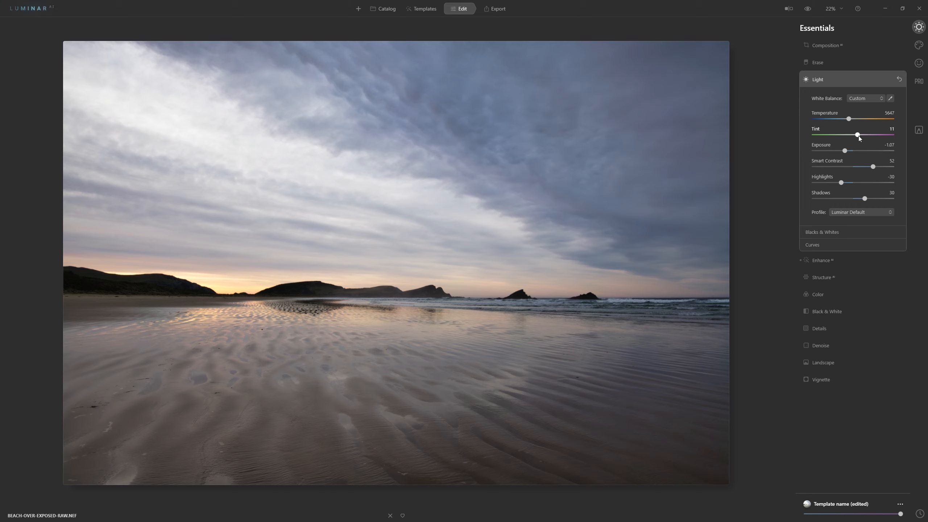
pyautogui.moveTo(859, 136); pyautogui.dragTo(848, 136)
pyautogui.moveTo(861, 142); pyautogui.dragTo(856, 142)
# - Try the Camera Landscape and Camera Neutral profiles on the photo, and settle on Camera Standard
pyautogui.click(860, 211)
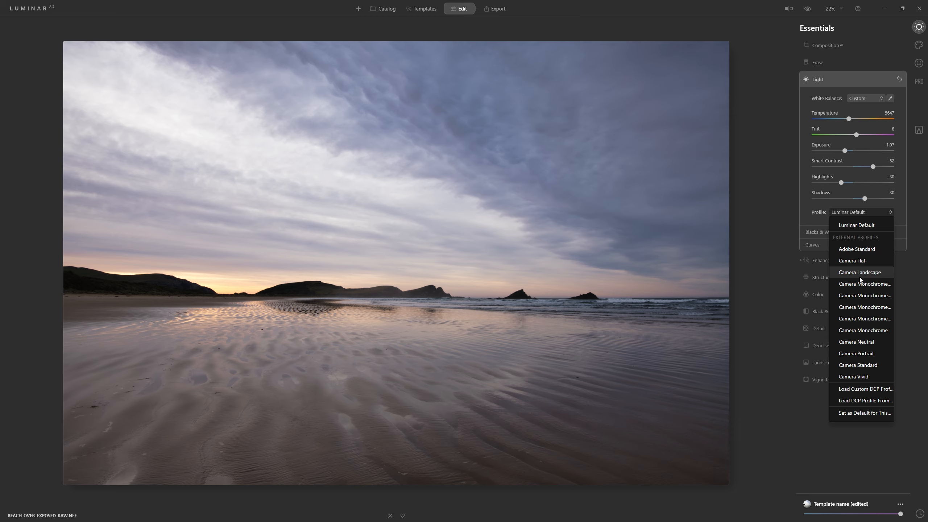
pyautogui.click(873, 274)
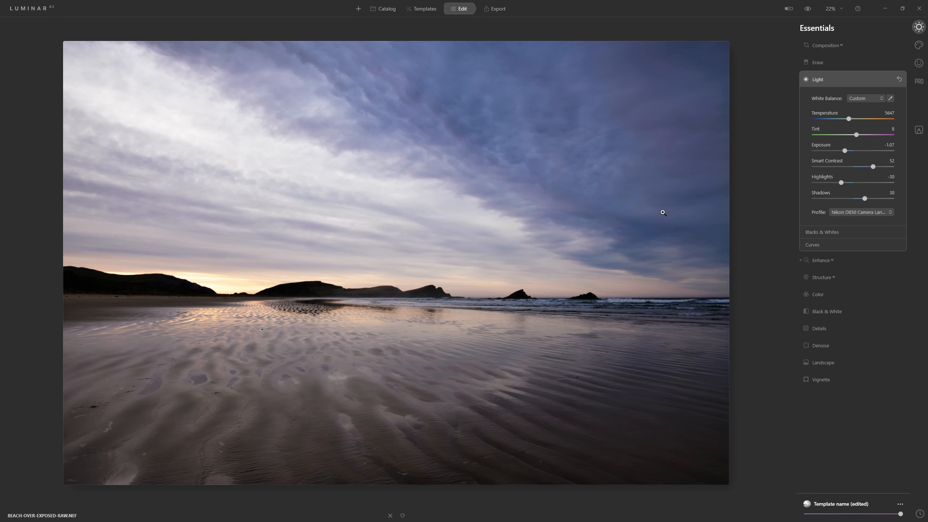
pyautogui.click(866, 213)
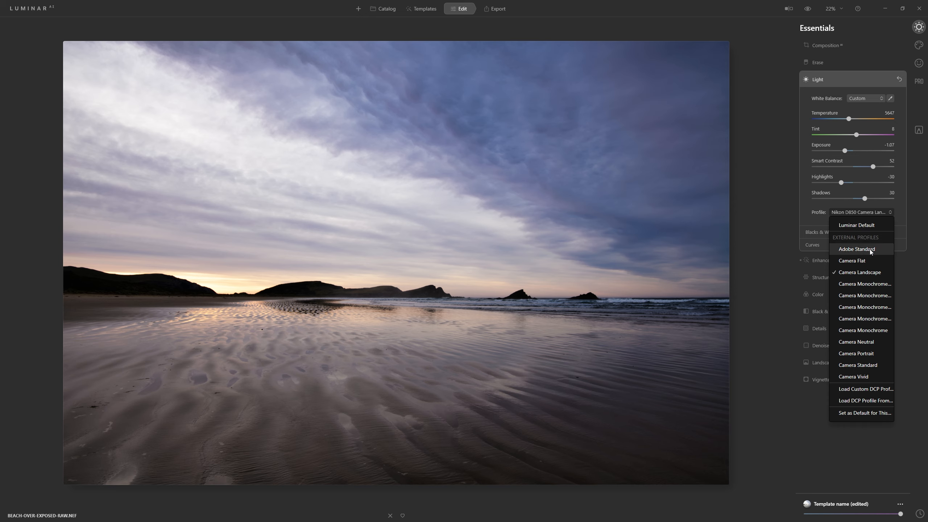
pyautogui.click(867, 235)
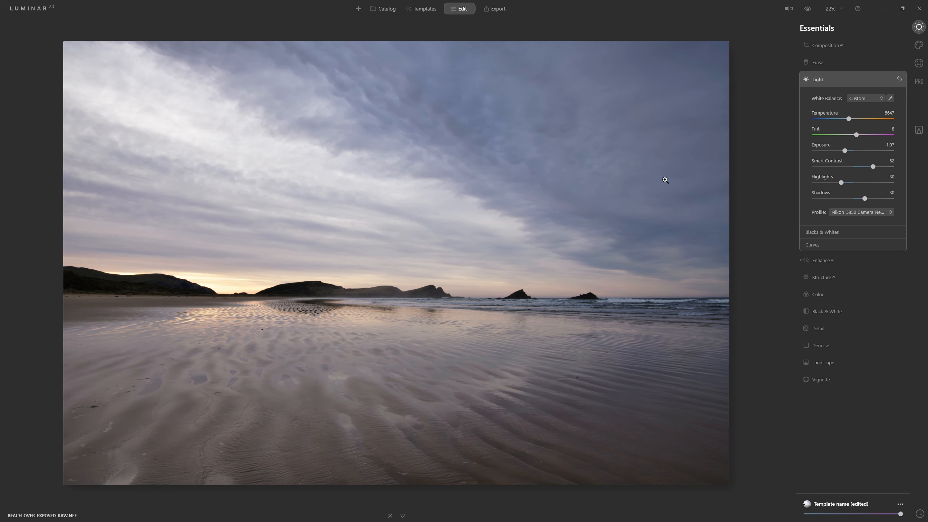
pyautogui.click(870, 212)
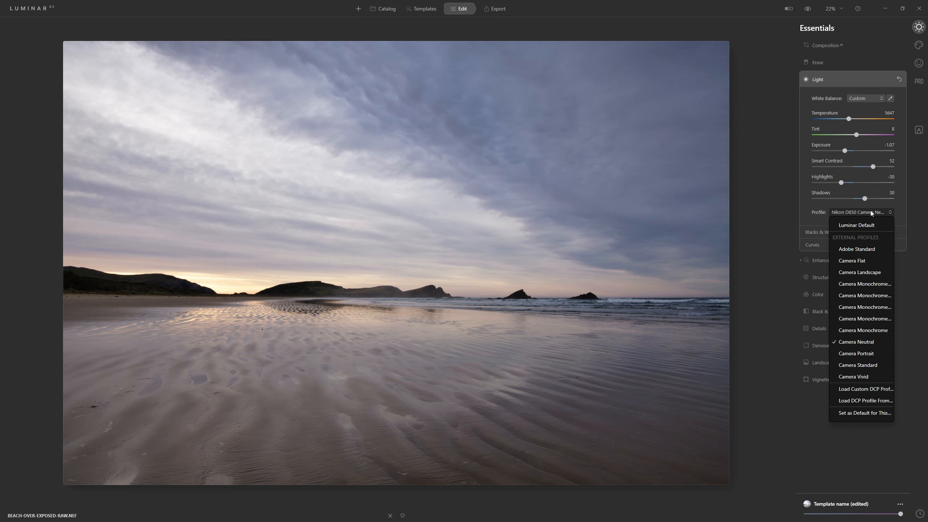
pyautogui.click(888, 364)
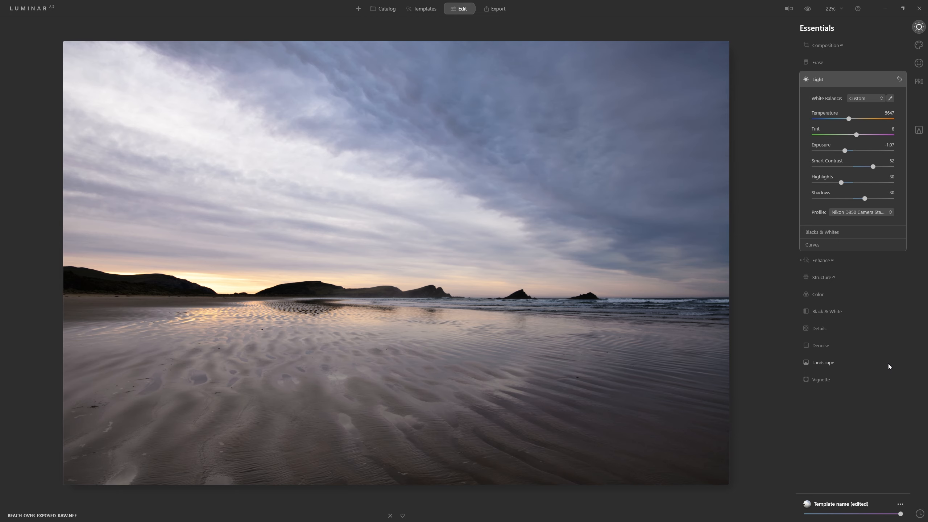
pyautogui.click(872, 213)
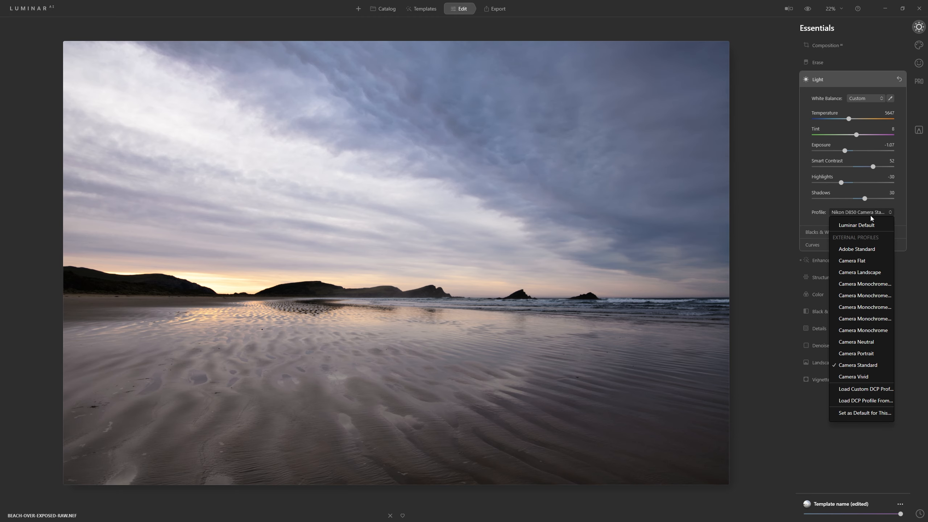
pyautogui.click(767, 180)
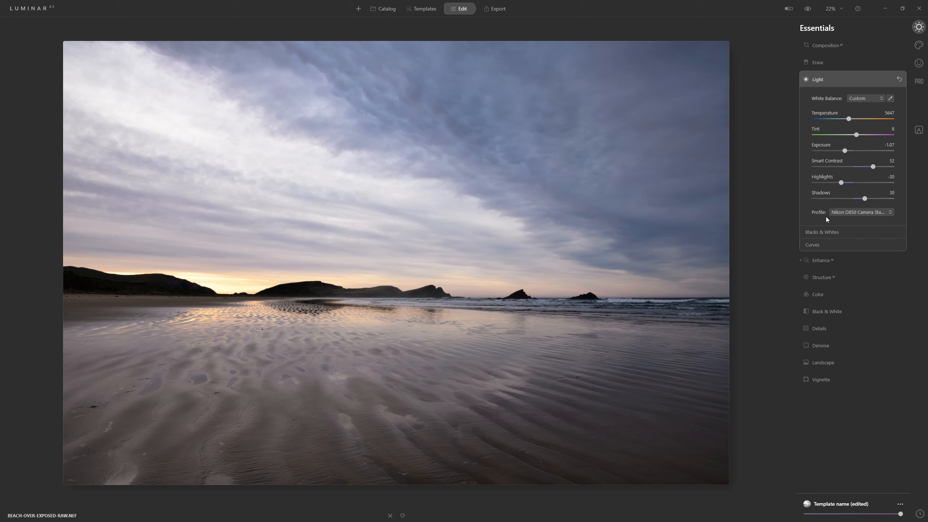
# - Enable Auto Distortion Corrections for the photo in the Optics tool
pyautogui.click(919, 81)
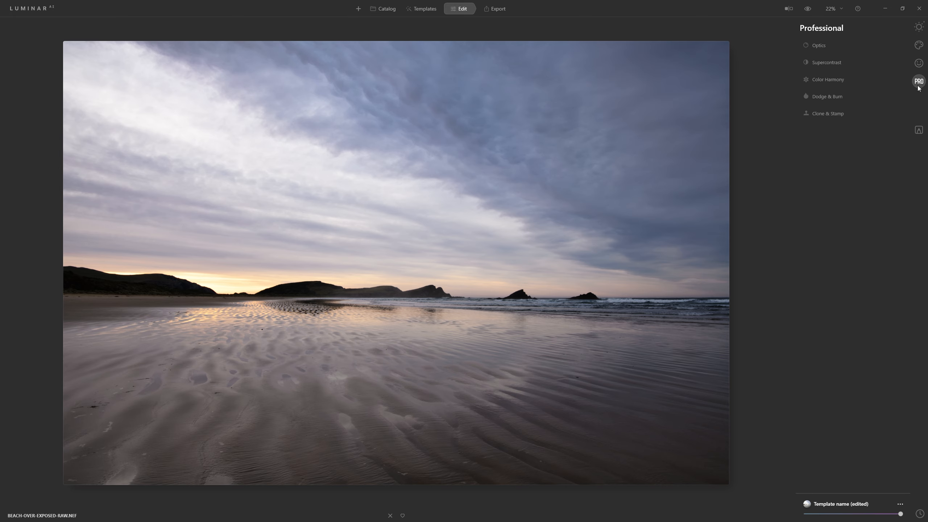
pyautogui.click(821, 45)
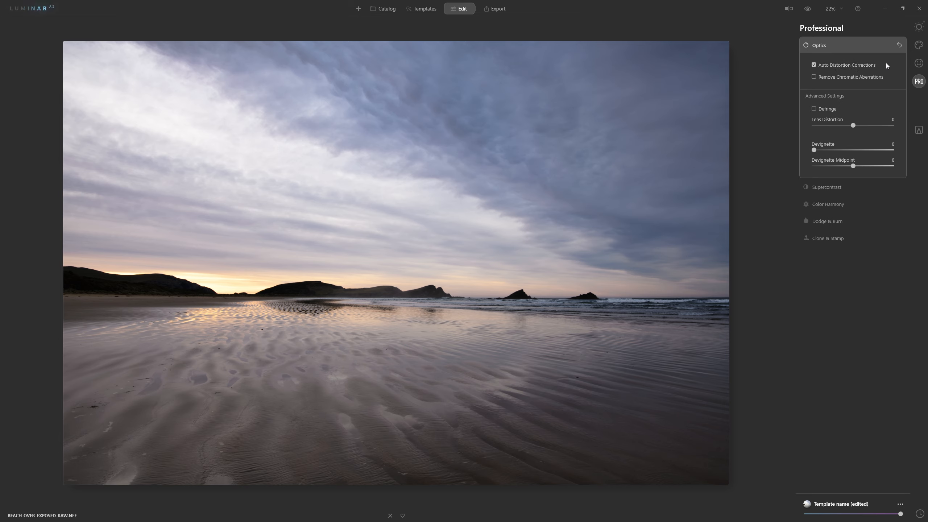
pyautogui.click(856, 65)
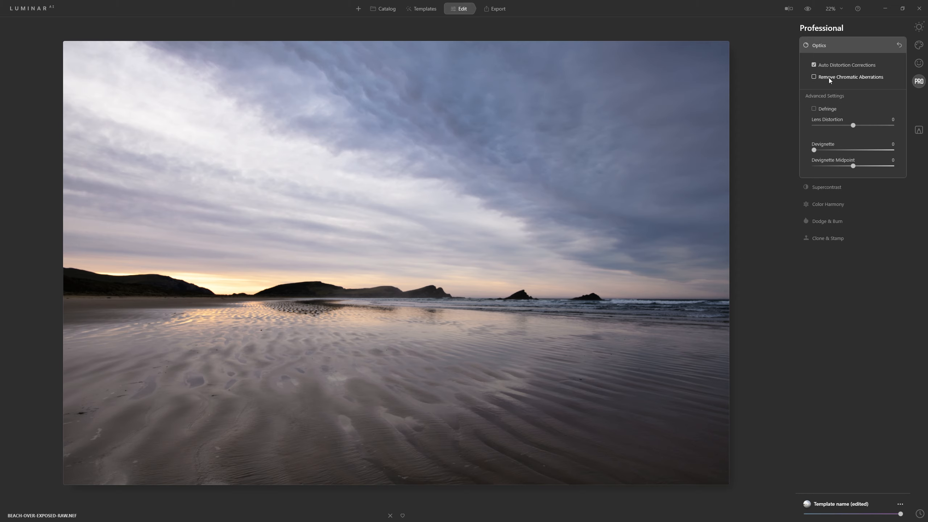
# - Enable Remove Chromatic Aberrations and Defringe, checking the hill edges along the horizon at 100% magnification
pyautogui.click(829, 77)
pyautogui.click(263, 286)
pyautogui.moveTo(257, 303); pyautogui.dragTo(540, 270)
pyautogui.click(813, 77)
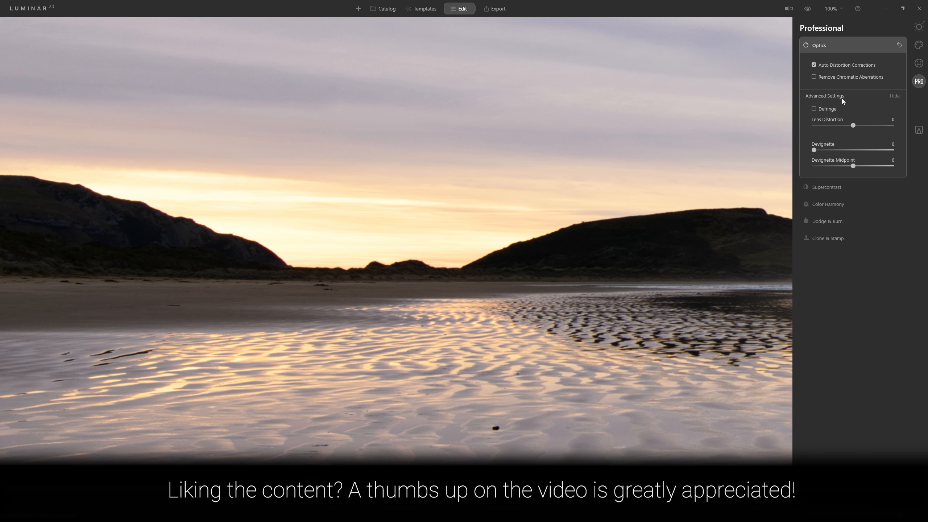
pyautogui.click(844, 77)
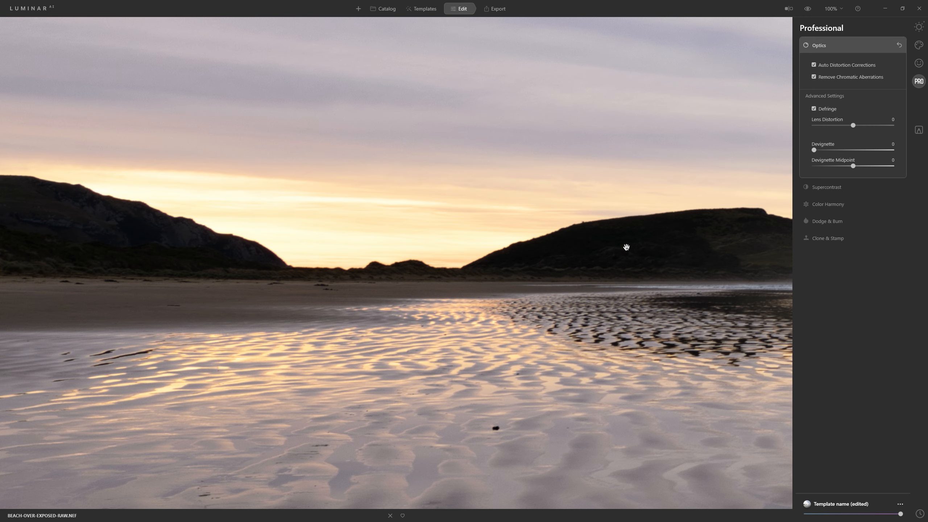
pyautogui.moveTo(718, 258); pyautogui.dragTo(131, 234)
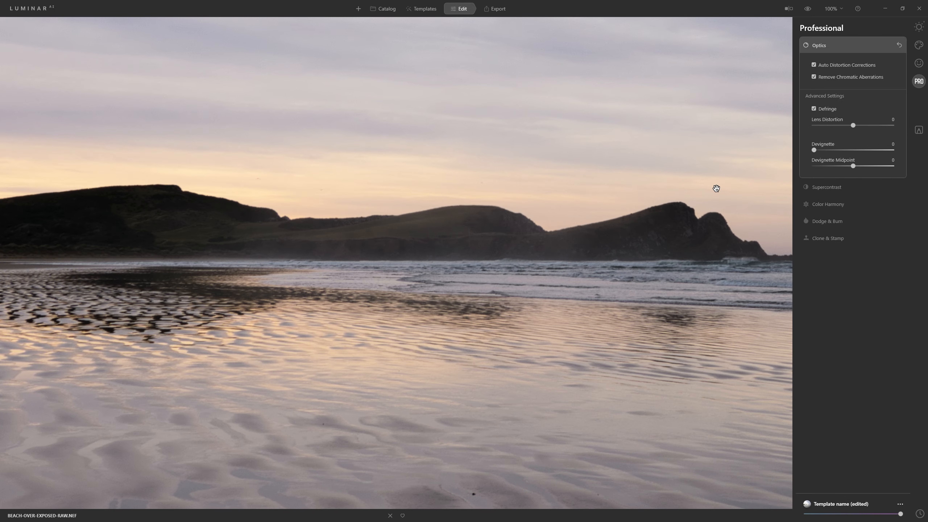
# - Sharpen the photo with the Details tool, setting Sharpen to 100
pyautogui.click(918, 26)
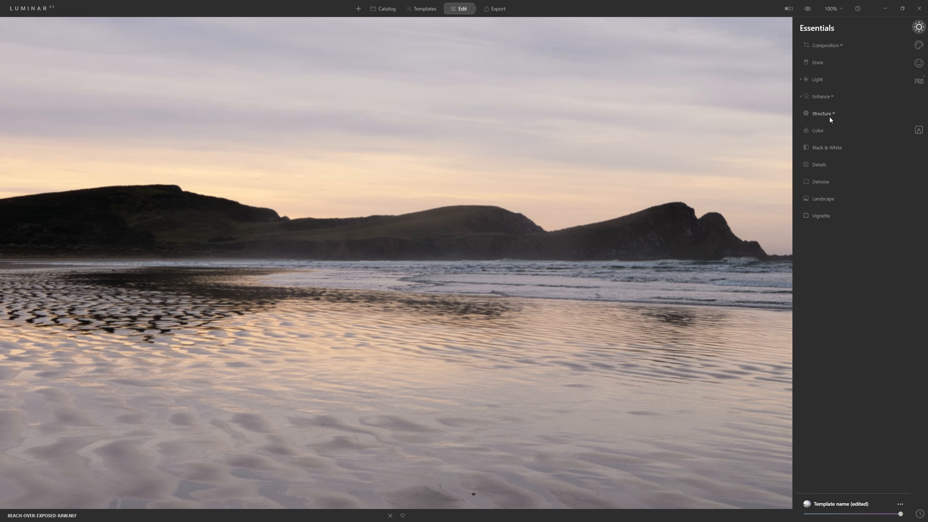
pyautogui.click(819, 166)
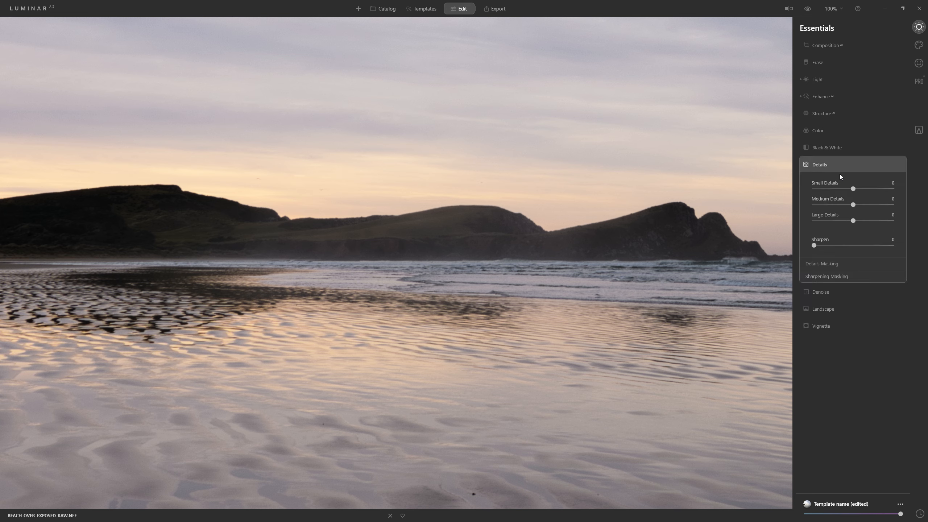
pyautogui.moveTo(814, 245); pyautogui.dragTo(893, 245)
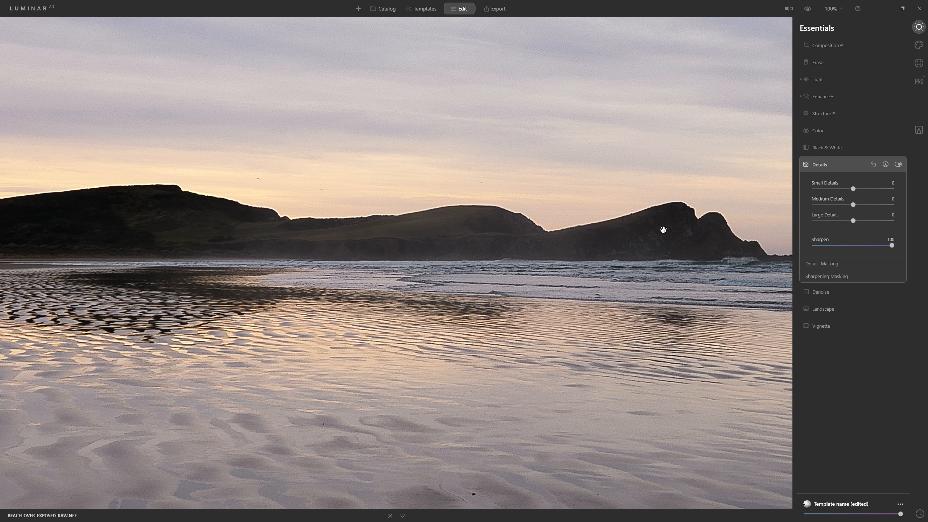
# - Refine the sharpening with a radius of 28 and a sharpening masking of 57
pyautogui.click(818, 276)
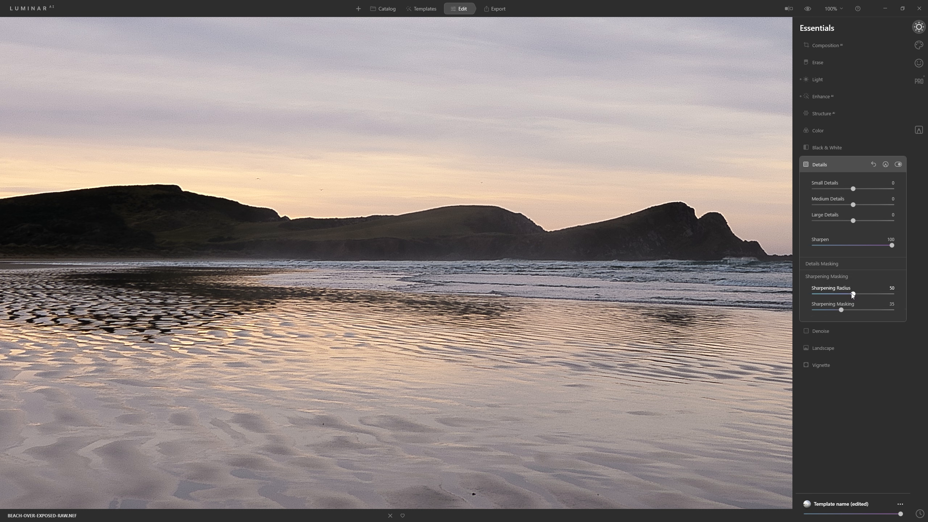
pyautogui.moveTo(853, 294); pyautogui.dragTo(836, 294)
pyautogui.moveTo(844, 312); pyautogui.dragTo(896, 296)
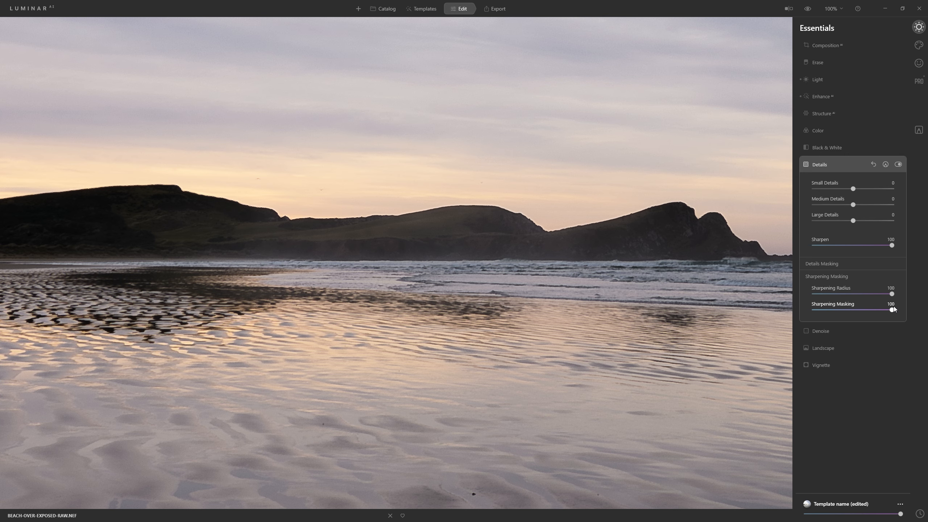
pyautogui.moveTo(890, 310); pyautogui.dragTo(848, 311)
pyautogui.moveTo(892, 294); pyautogui.dragTo(837, 297)
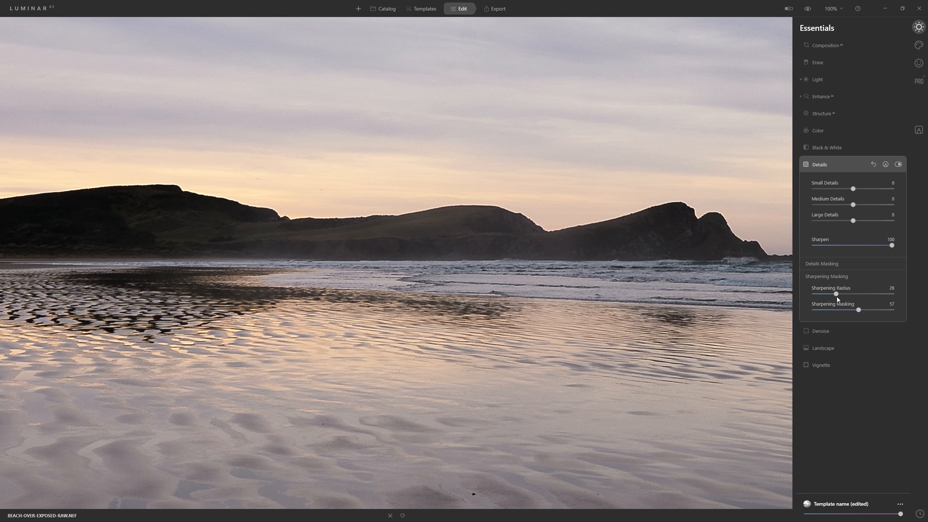
# - Set the sharpening masking to 27 and Sharpen to 60, comparing the photo with and without the Details adjustment
pyautogui.moveTo(858, 310); pyautogui.dragTo(844, 310)
pyautogui.moveTo(891, 245); pyautogui.dragTo(863, 246)
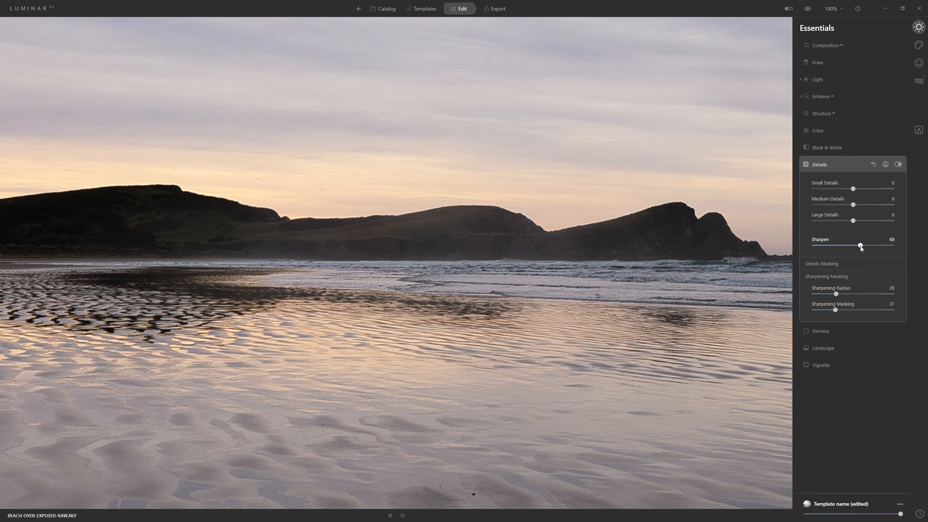
pyautogui.click(897, 164)
pyautogui.click(900, 166)
pyautogui.click(901, 166)
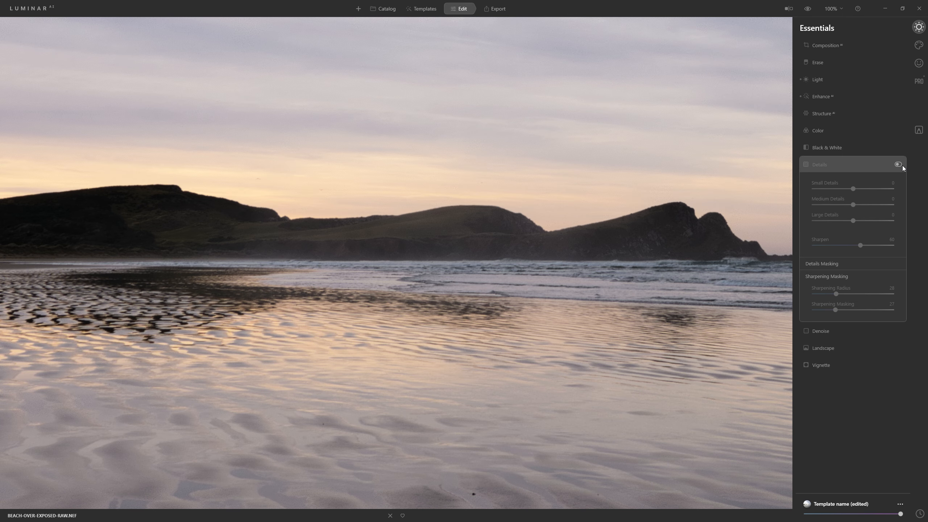
pyautogui.click(898, 165)
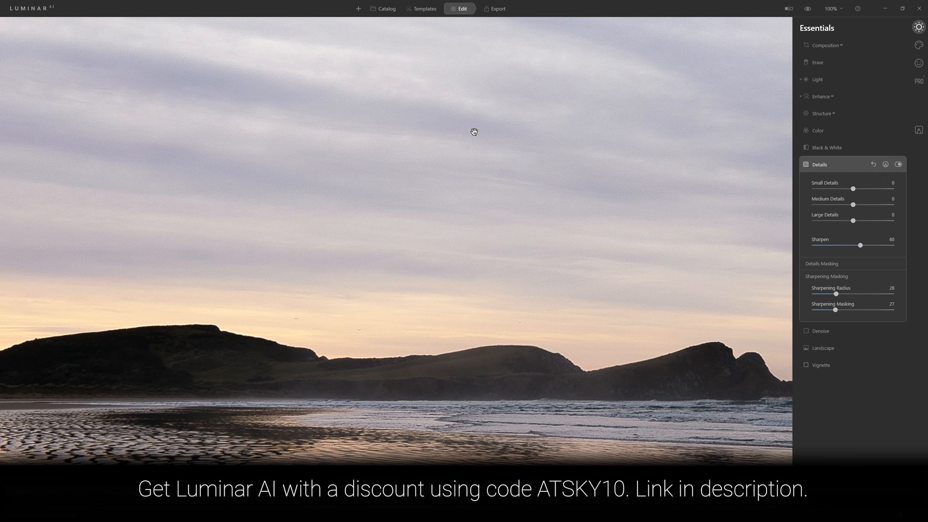
# - Examine the Details tool's paint mask options and compare the sky with and without sharpening
pyautogui.click(886, 165)
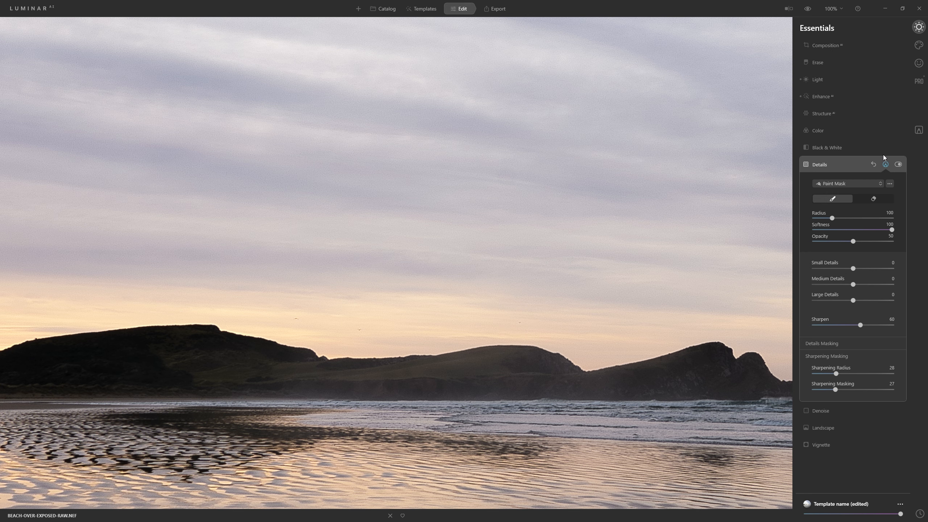
pyautogui.click(897, 165)
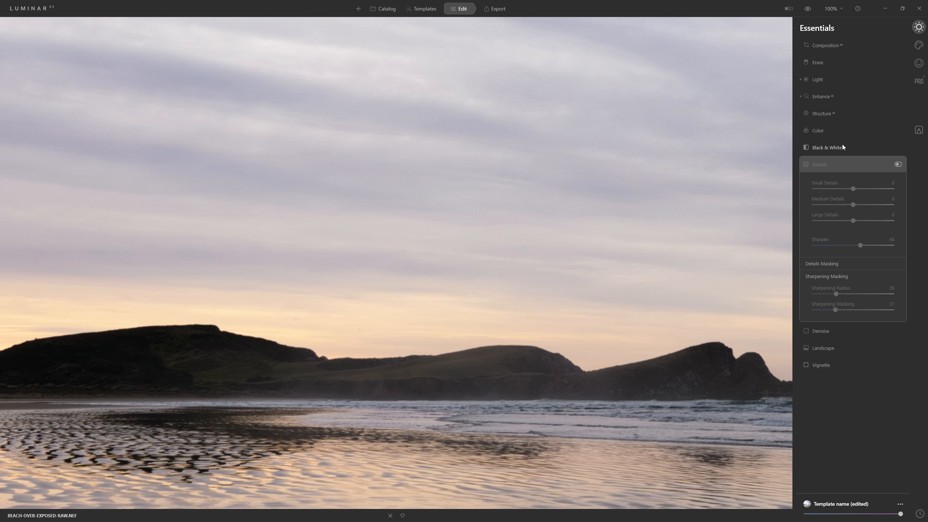
pyautogui.click(898, 165)
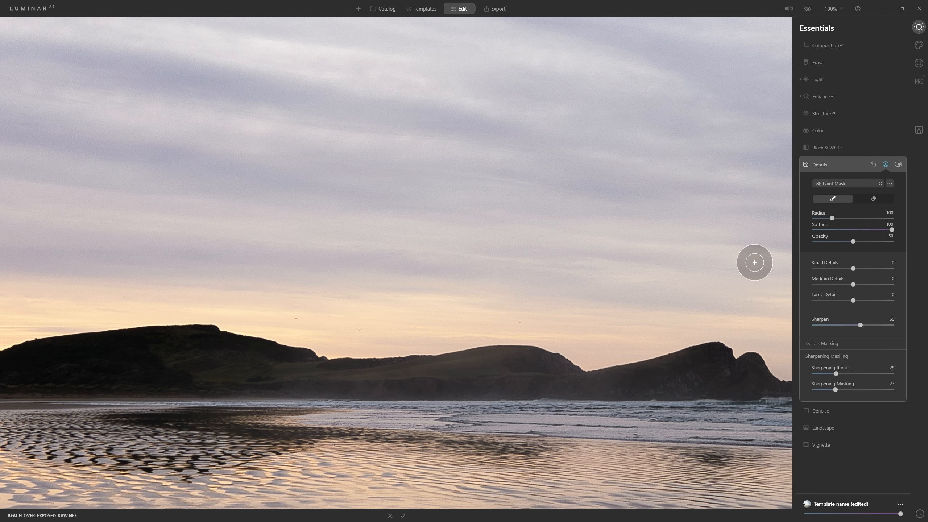
pyautogui.click(818, 164)
# - Set the overall Saturation of the photo to 41 with the Color tool
pyautogui.click(831, 9)
pyautogui.click(843, 23)
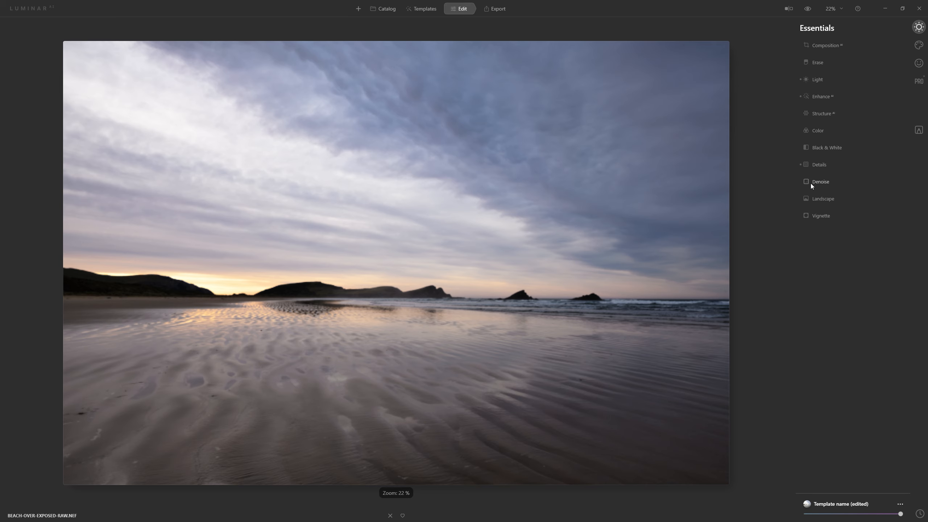
pyautogui.click(820, 131)
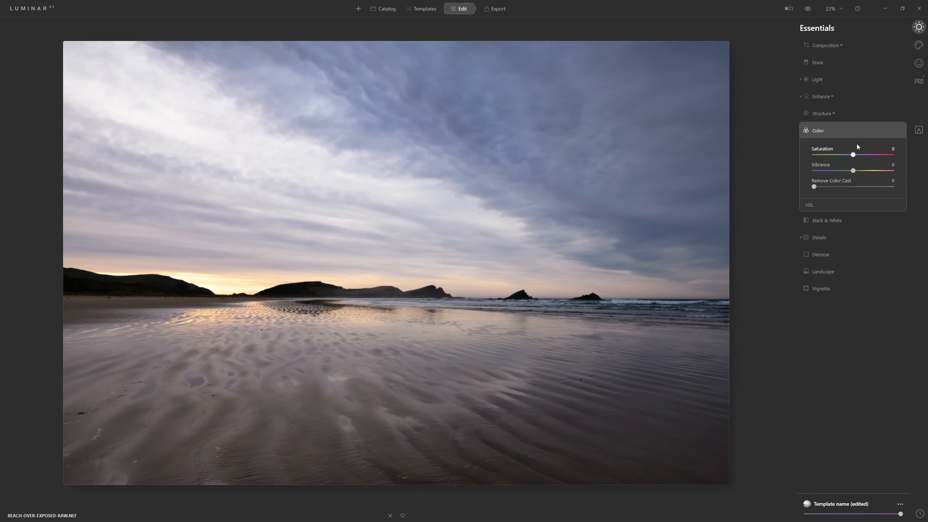
pyautogui.moveTo(853, 156); pyautogui.dragTo(862, 155)
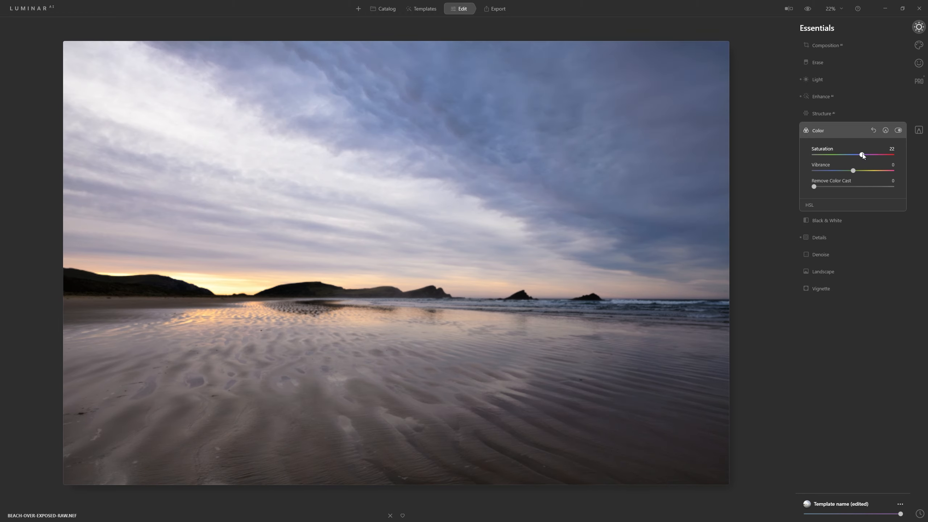
pyautogui.moveTo(873, 155); pyautogui.dragTo(869, 155)
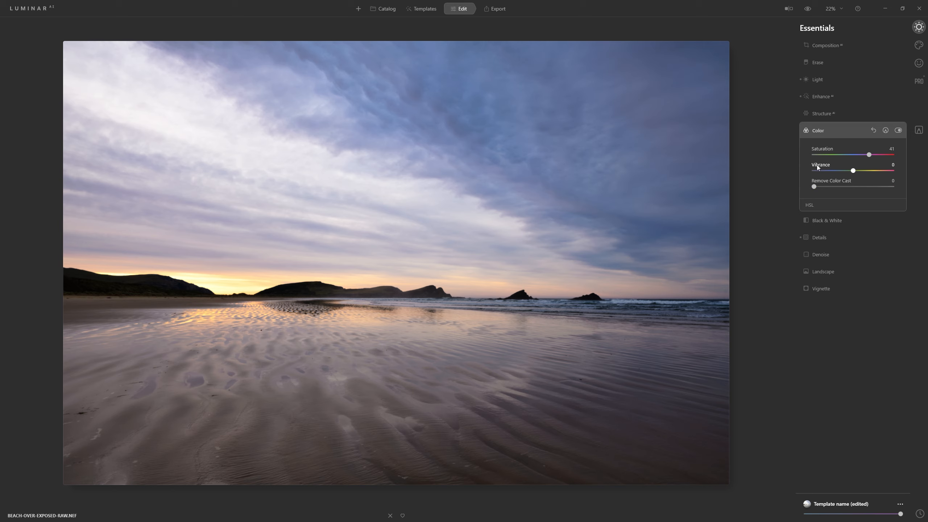
# - Shift the HSL hues in the Color tool, setting Orange to -20, Yellow to -10 and Blue to -10
pyautogui.click(826, 202)
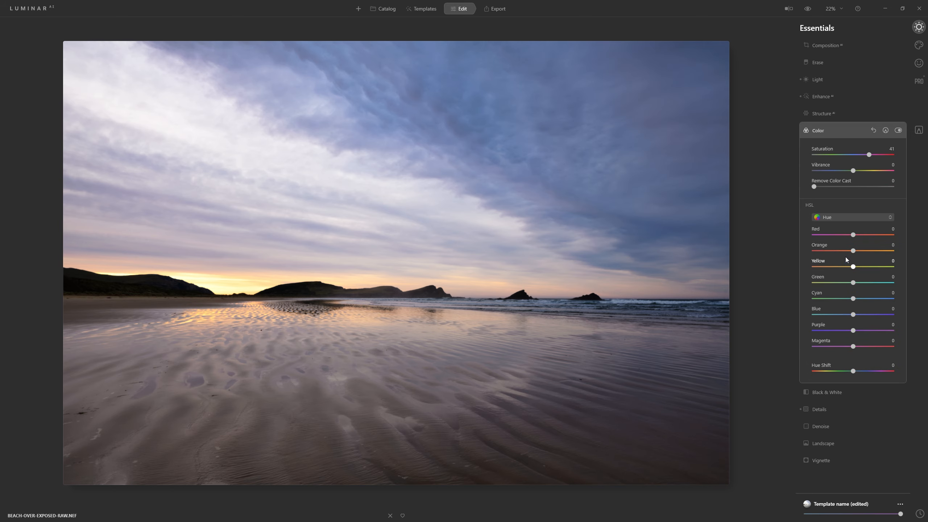
pyautogui.moveTo(853, 250)
pyautogui.mouseDown()
pyautogui.moveTo(865, 251)
pyautogui.moveTo(821, 259)
pyautogui.moveTo(854, 263)
pyautogui.mouseUp()
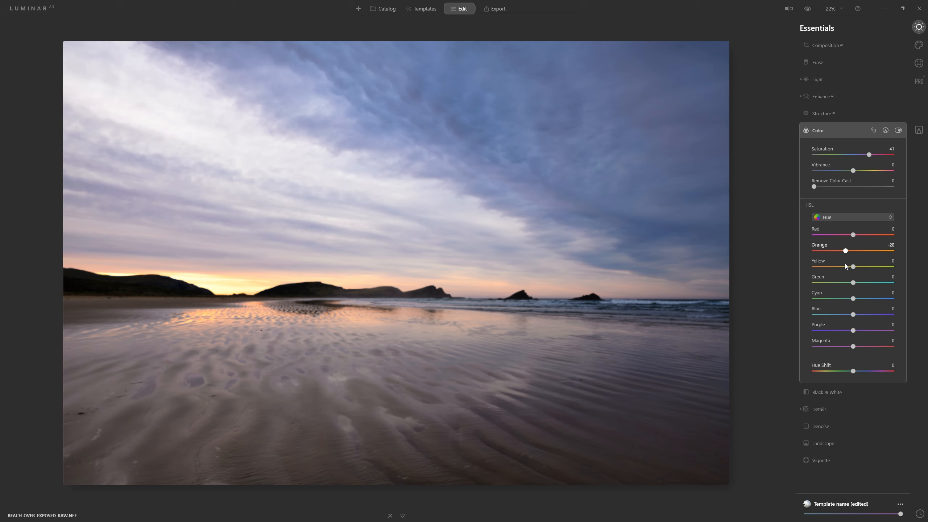
pyautogui.moveTo(853, 267); pyautogui.dragTo(850, 268)
pyautogui.moveTo(853, 236); pyautogui.dragTo(847, 238)
pyautogui.moveTo(853, 314); pyautogui.dragTo(813, 314)
pyautogui.moveTo(848, 315); pyautogui.dragTo(849, 315)
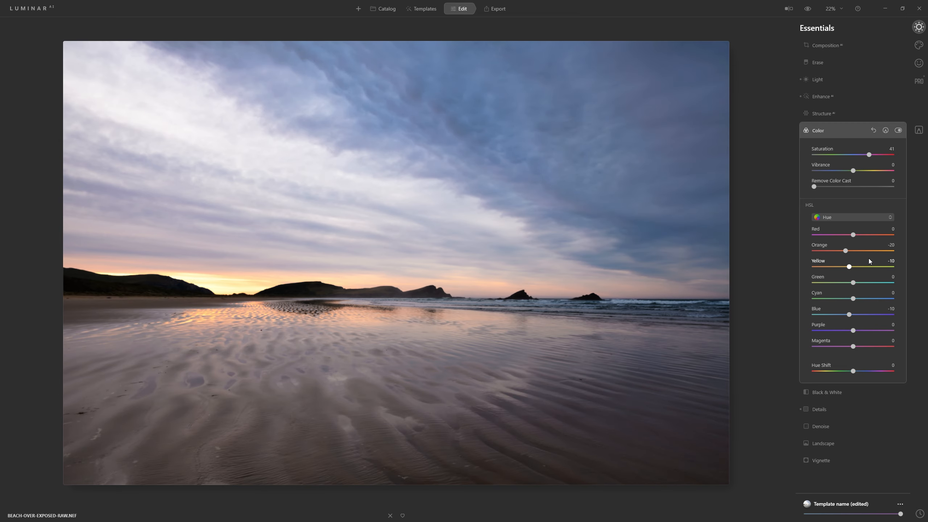
# - Set the HSL Purple hue to -19 and the overall Hue Shift to -3
pyautogui.moveTo(853, 330); pyautogui.dragTo(844, 330)
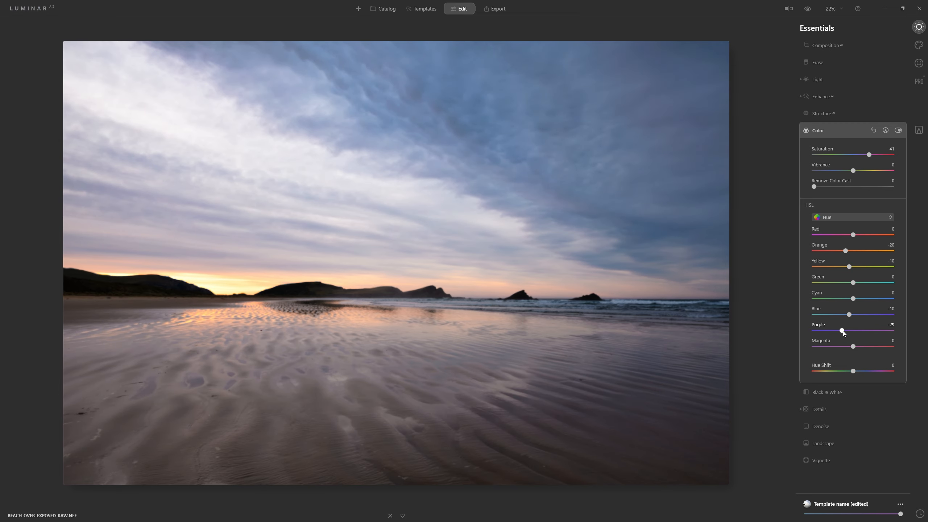
pyautogui.moveTo(846, 331); pyautogui.dragTo(848, 331)
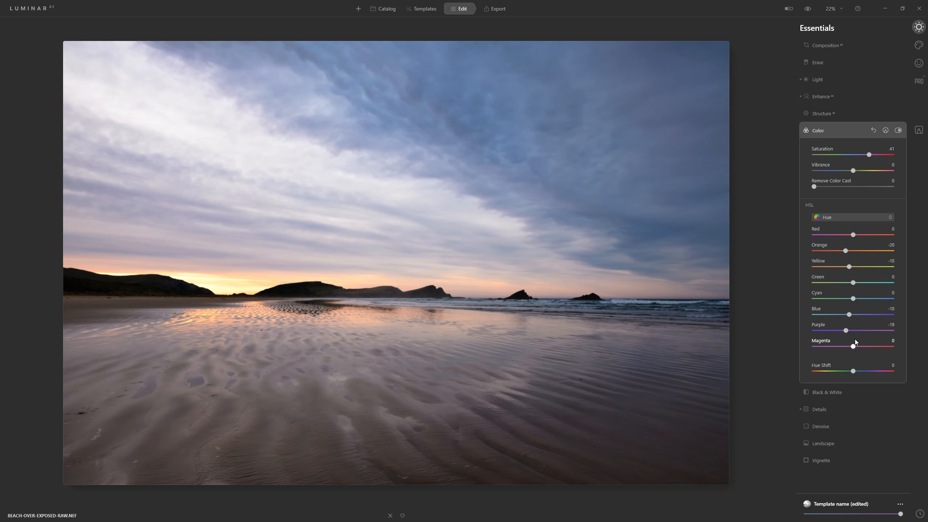
pyautogui.moveTo(854, 373); pyautogui.dragTo(851, 375)
pyautogui.moveTo(851, 370); pyautogui.dragTo(853, 376)
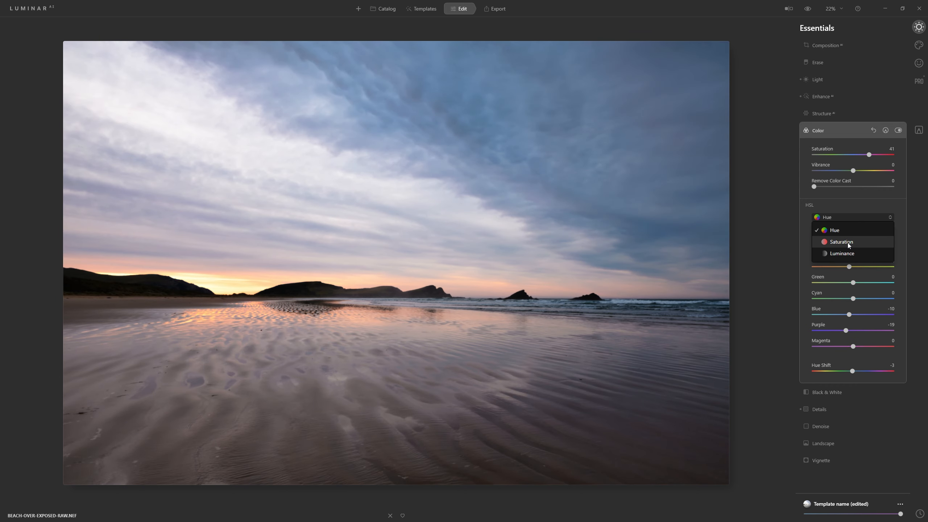
# - Boost the HSL saturation of the warm colors: Red 27, Orange 36 and Yellow 23, with Green at 3
pyautogui.click(847, 242)
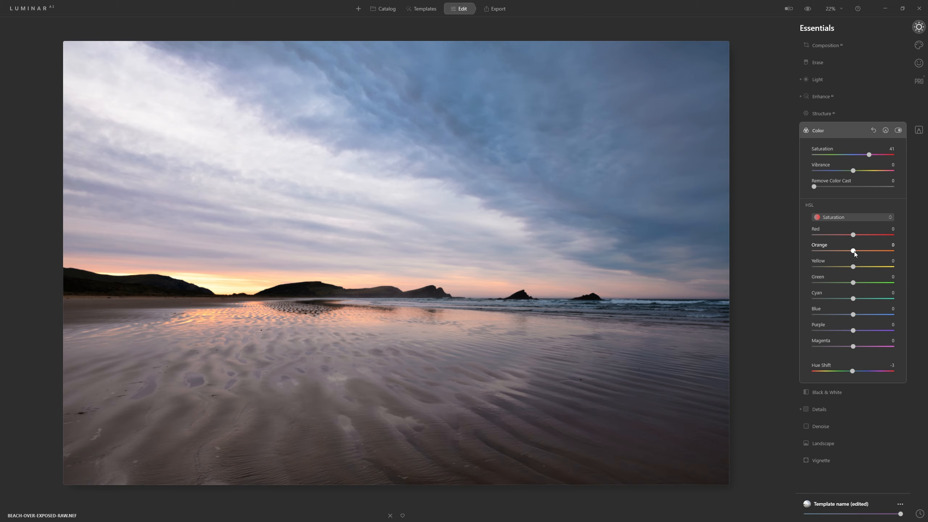
pyautogui.moveTo(853, 251); pyautogui.dragTo(862, 267)
pyautogui.moveTo(853, 234); pyautogui.dragTo(863, 236)
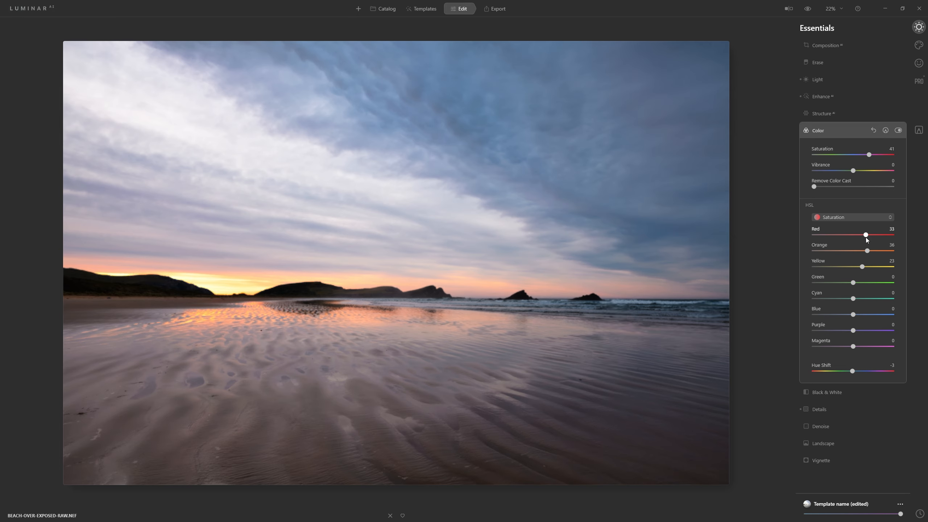
pyautogui.moveTo(853, 282); pyautogui.dragTo(854, 284)
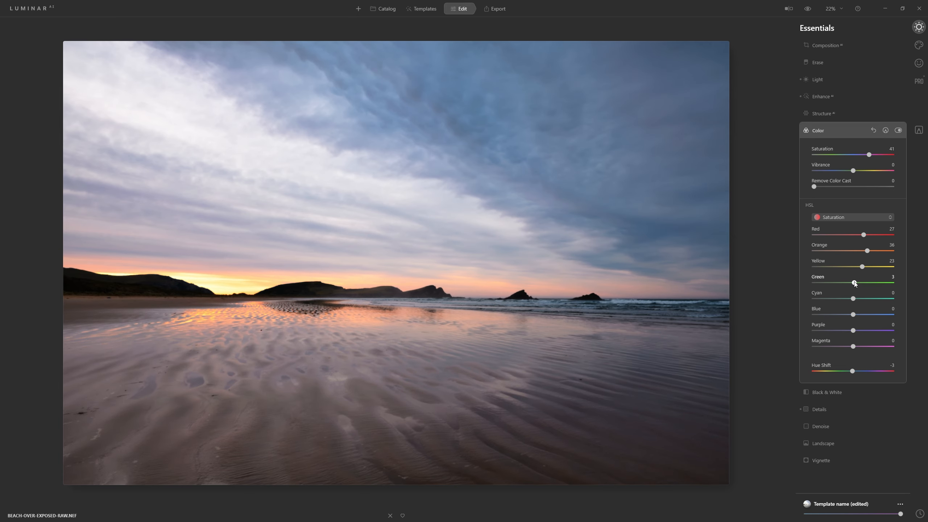
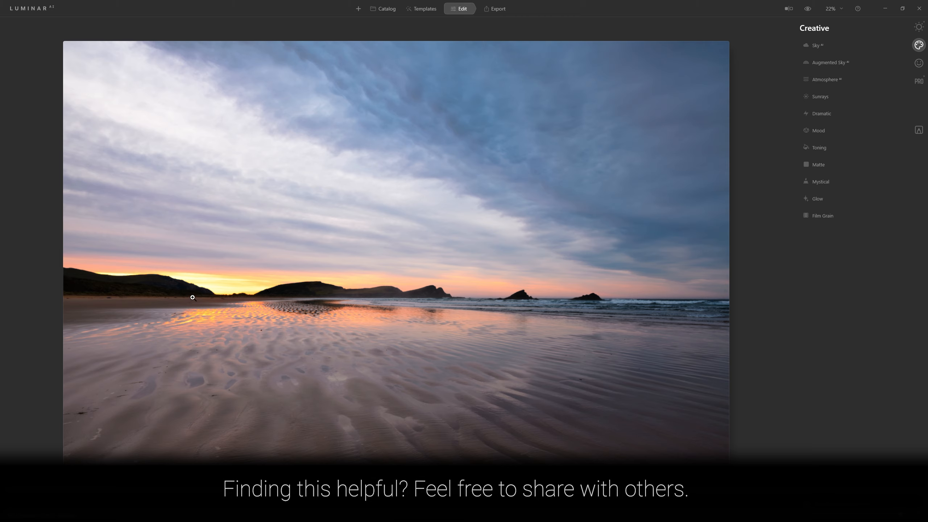
# - Add Sunrays with an amount of 82 and place the sun center on the horizon at the end of the left hill
pyautogui.click(819, 95)
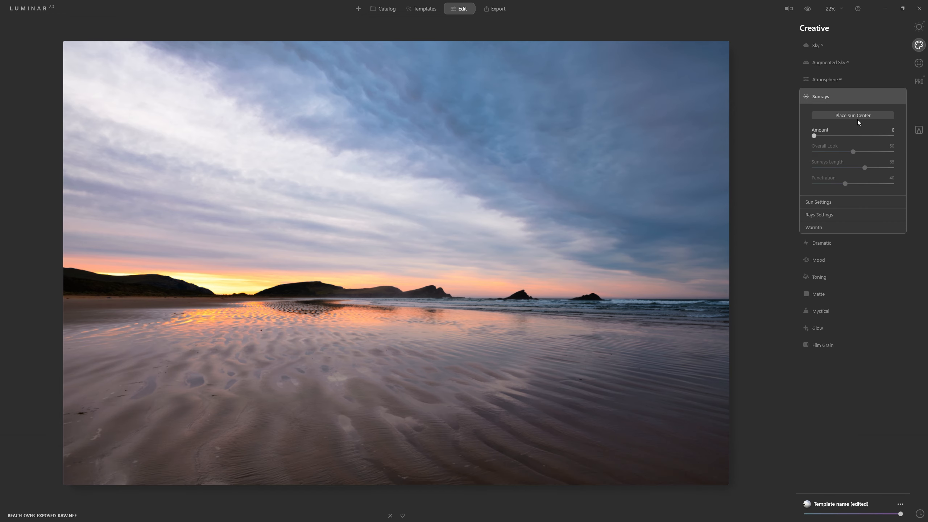
pyautogui.moveTo(867, 134); pyautogui.dragTo(877, 136)
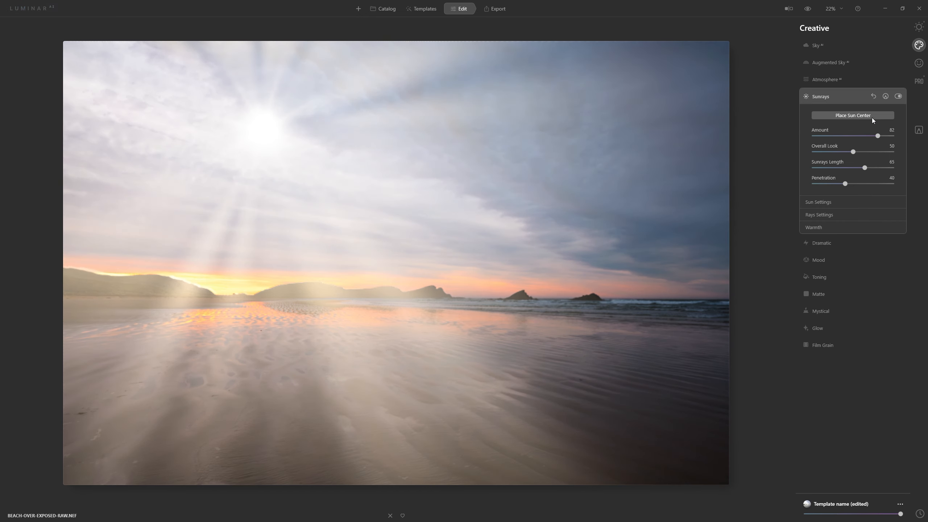
pyautogui.click(855, 116)
pyautogui.moveTo(263, 129)
pyautogui.mouseDown()
pyautogui.moveTo(255, 193)
pyautogui.moveTo(197, 296)
pyautogui.mouseUp()
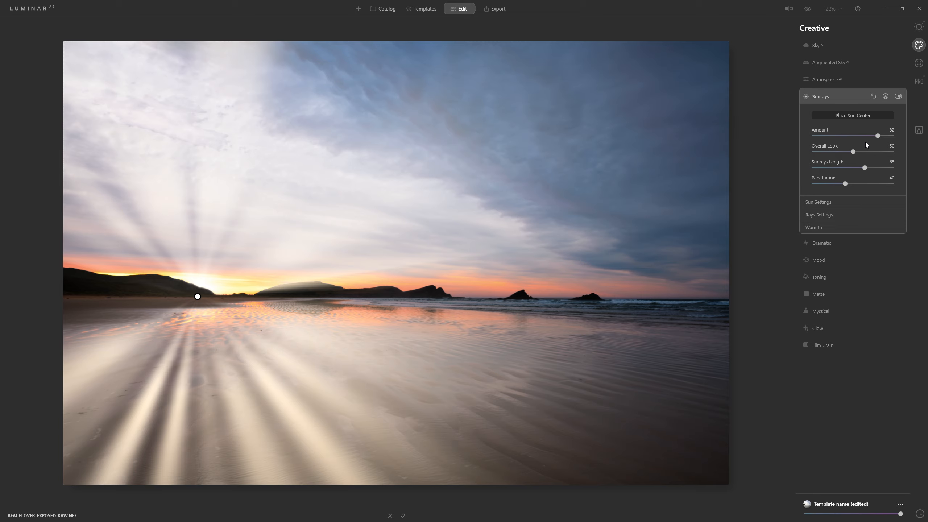
# - Warm the Sunrays effect by setting Sun Warmth to 63 and Sunrays Warmth to 62
pyautogui.click(852, 225)
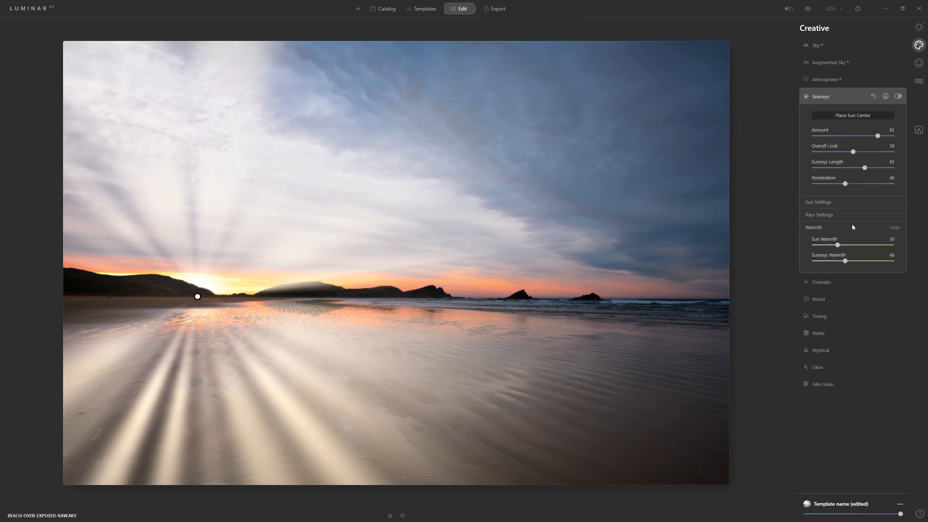
pyautogui.moveTo(851, 244); pyautogui.dragTo(864, 244)
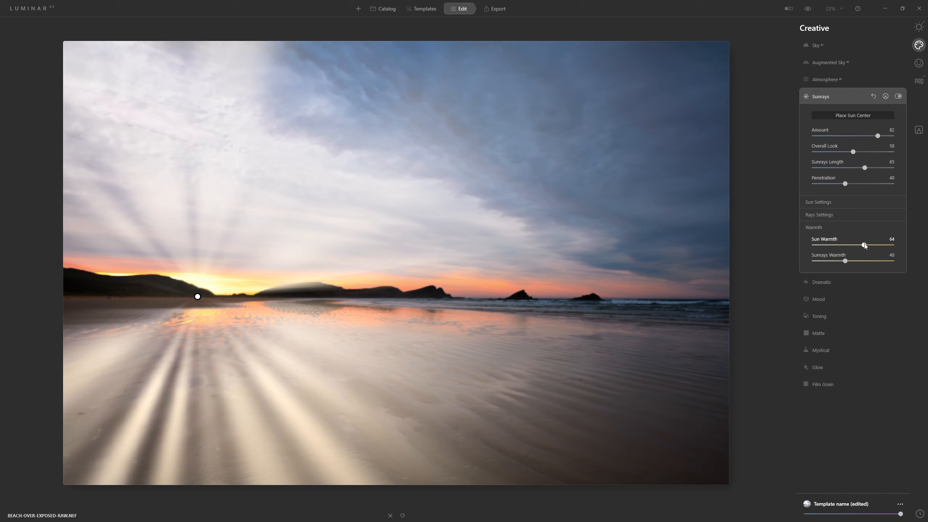
pyautogui.moveTo(845, 261); pyautogui.dragTo(862, 263)
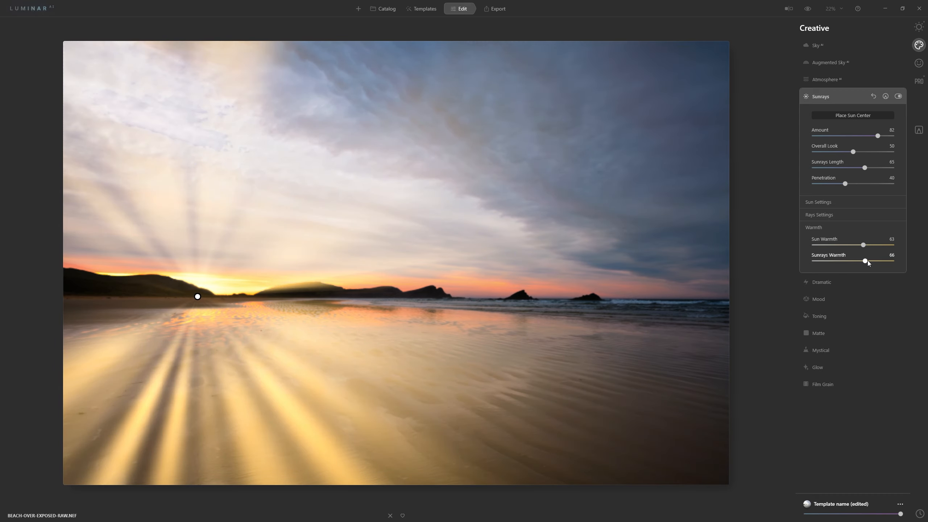
pyautogui.moveTo(871, 261); pyautogui.dragTo(830, 264)
# - Adjust the Sunrays to a Sun Radius of 84, Sun Glow Amount 63, Amount 80, Overall Look 56 and Penetration 28
pyautogui.click(846, 203)
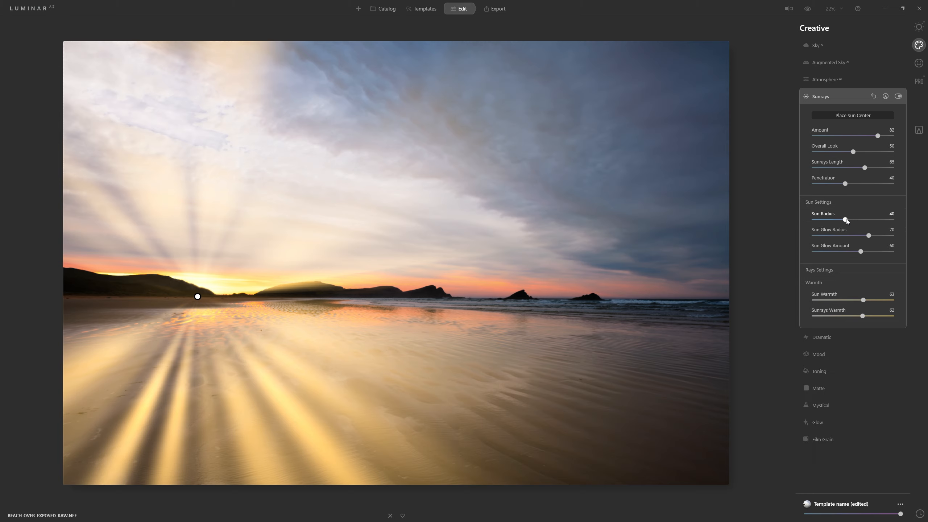
pyautogui.moveTo(845, 220); pyautogui.dragTo(879, 226)
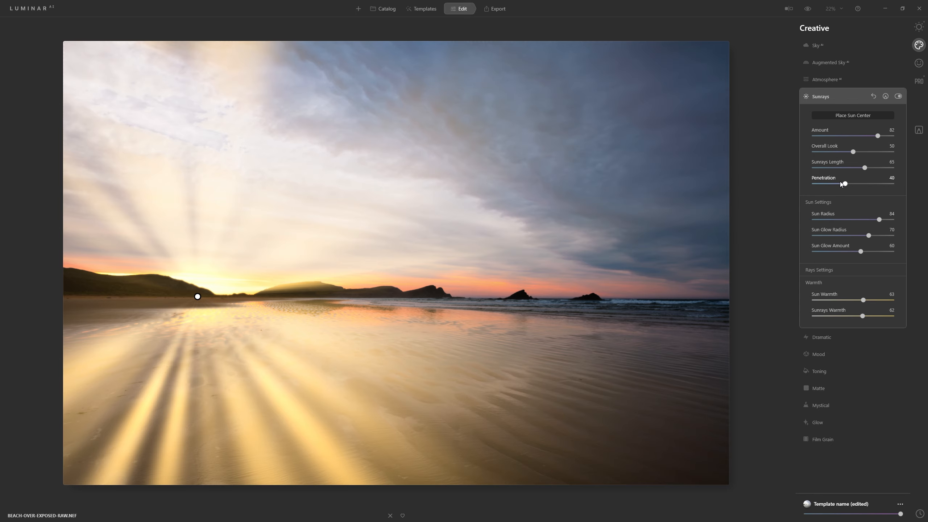
pyautogui.moveTo(845, 184)
pyautogui.mouseDown()
pyautogui.moveTo(862, 184)
pyautogui.moveTo(832, 186)
pyautogui.moveTo(852, 185)
pyautogui.mouseUp()
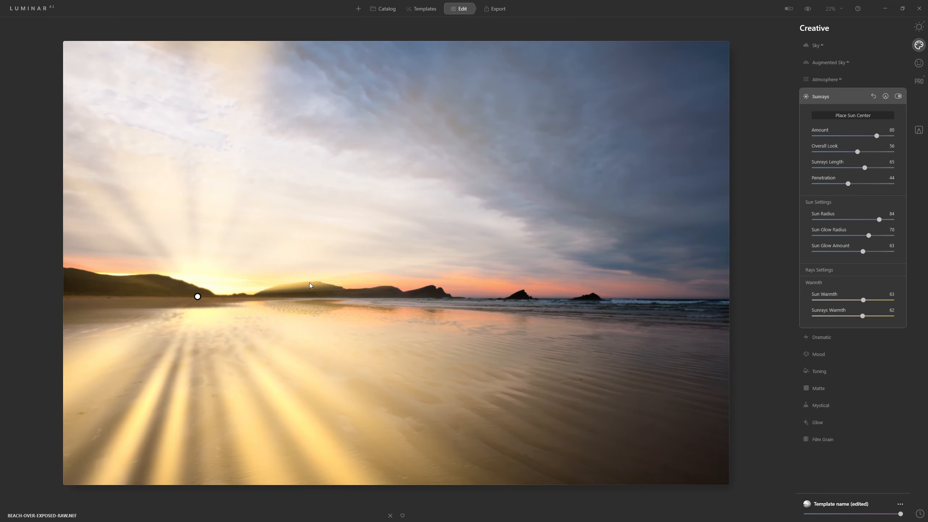
pyautogui.moveTo(849, 184); pyautogui.dragTo(879, 184)
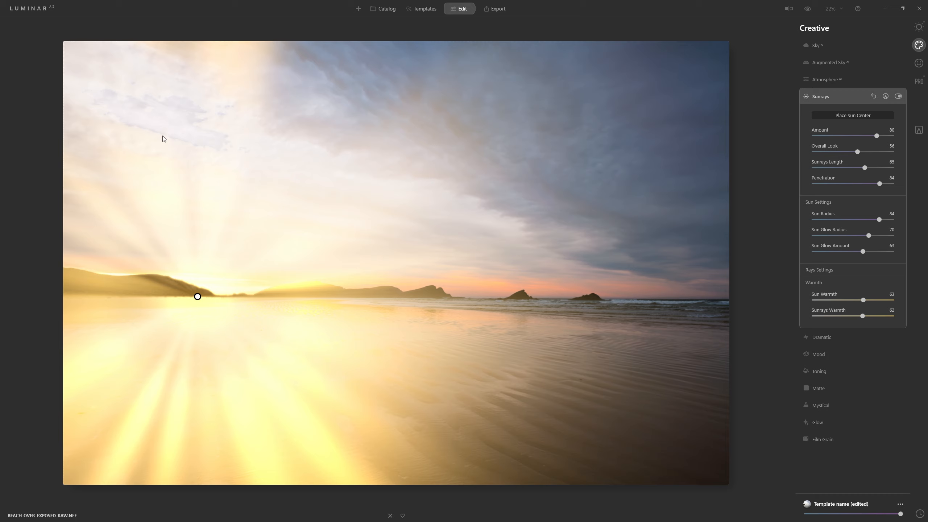
pyautogui.moveTo(880, 183); pyautogui.dragTo(837, 189)
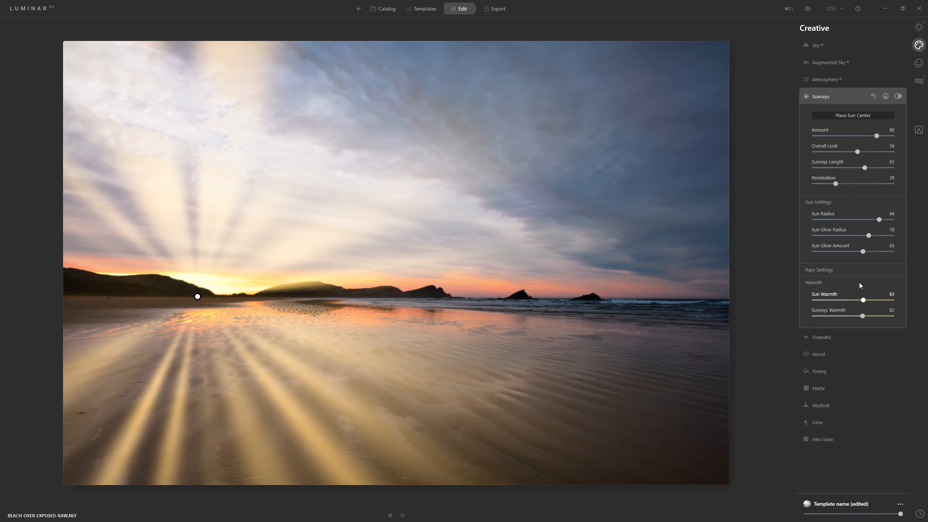
# - Set the Number of Sunrays to 43 and Randomize to 12 for the ray pattern
pyautogui.click(871, 270)
pyautogui.moveTo(854, 286)
pyautogui.mouseDown()
pyautogui.moveTo(815, 286)
pyautogui.moveTo(849, 286)
pyautogui.mouseUp()
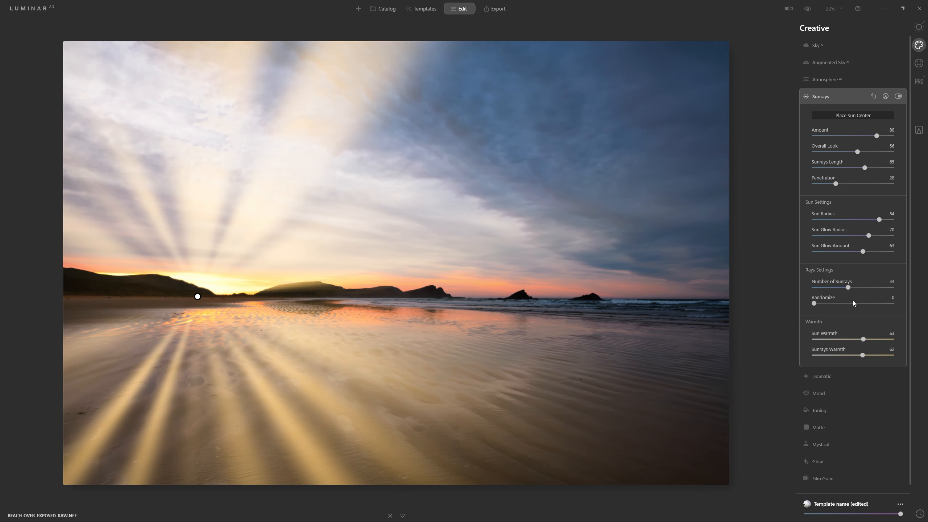
pyautogui.moveTo(818, 303); pyautogui.dragTo(823, 304)
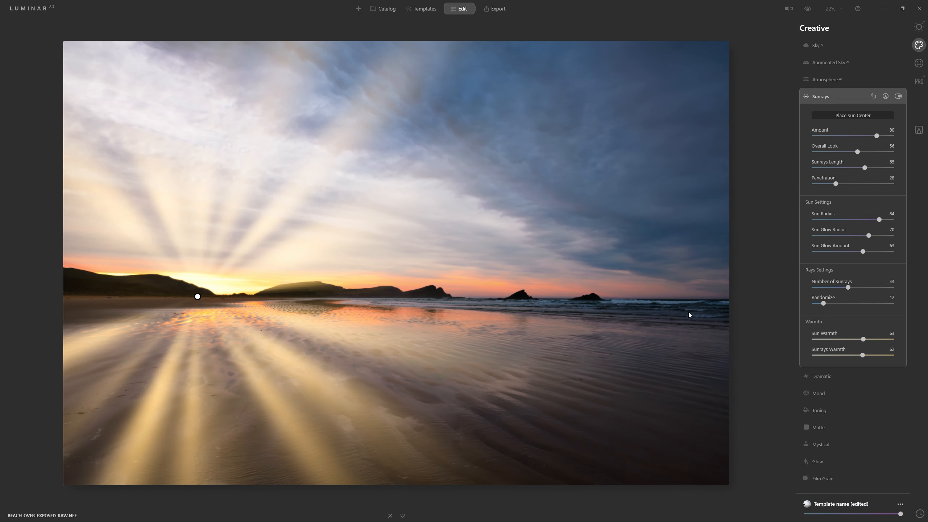
# - Erase the Sunrays effect from the entire beach foreground with a paint mask at radius 160, softness 100 and opacity 100
pyautogui.click(885, 96)
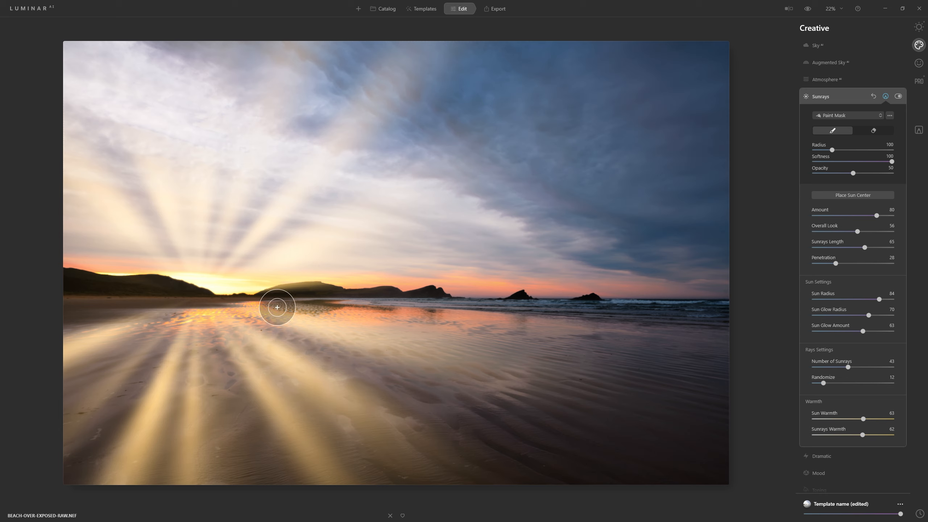
pyautogui.click(875, 131)
pyautogui.moveTo(855, 173); pyautogui.dragTo(892, 176)
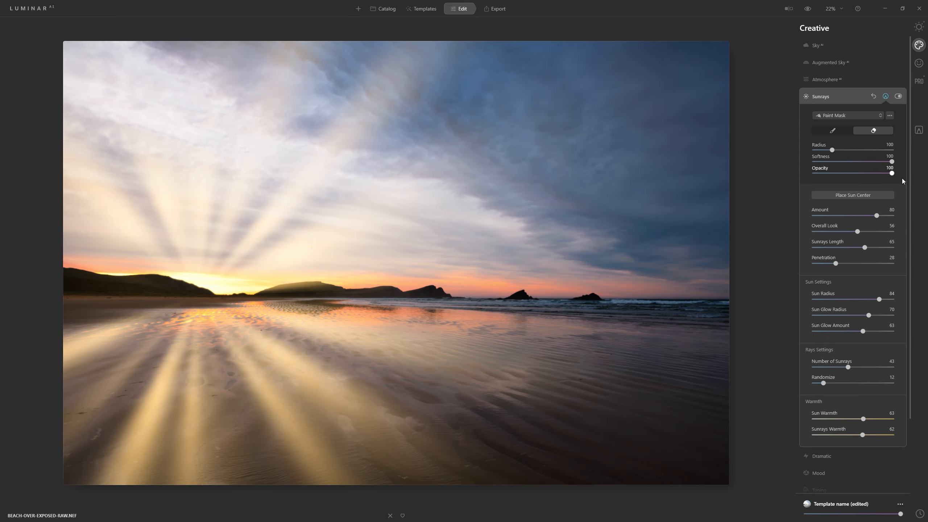
pyautogui.press(']')
pyautogui.press(']')
pyautogui.press(']')
pyautogui.moveTo(92, 346)
pyautogui.mouseDown()
pyautogui.moveTo(283, 345)
pyautogui.moveTo(121, 347)
pyautogui.moveTo(228, 333)
pyautogui.moveTo(111, 355)
pyautogui.moveTo(392, 333)
pyautogui.moveTo(471, 381)
pyautogui.moveTo(17, 424)
pyautogui.moveTo(467, 446)
pyautogui.moveTo(323, 480)
pyautogui.moveTo(621, 367)
pyautogui.moveTo(539, 353)
pyautogui.moveTo(330, 347)
pyautogui.moveTo(796, 330)
pyautogui.moveTo(721, 336)
pyautogui.moveTo(662, 403)
pyautogui.moveTo(736, 418)
pyautogui.moveTo(573, 473)
pyautogui.moveTo(698, 495)
pyautogui.mouseUp()
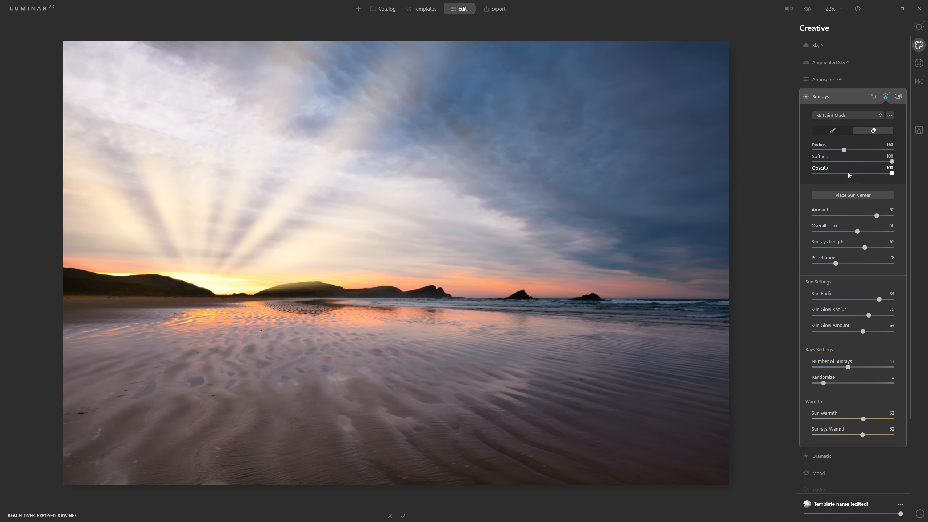
# - Partly erase the long rays in the upper sky with the Sunrays mask eraser at radius 400 and opacity 26
pyautogui.click(834, 173)
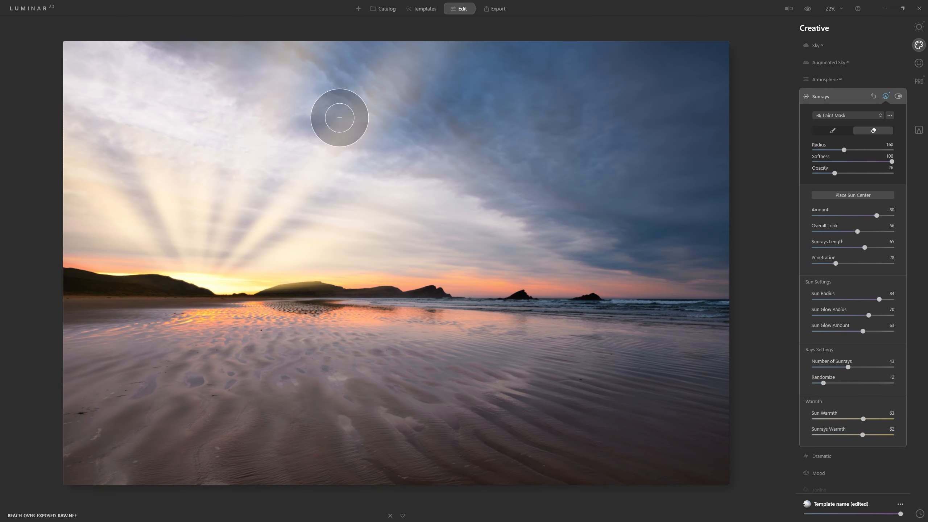
pyautogui.press(']')
pyautogui.press(']')
pyautogui.press(']')
pyautogui.press(']')
pyautogui.press(']')
pyautogui.press(']')
pyautogui.press(']')
pyautogui.press(']')
pyautogui.press(']')
pyautogui.press(']')
pyautogui.press(']')
pyautogui.press(']')
pyautogui.press(']')
pyautogui.press(']')
pyautogui.press(']')
pyautogui.press(']')
pyautogui.press(']')
pyautogui.press(']')
pyautogui.press(']')
pyautogui.press(']')
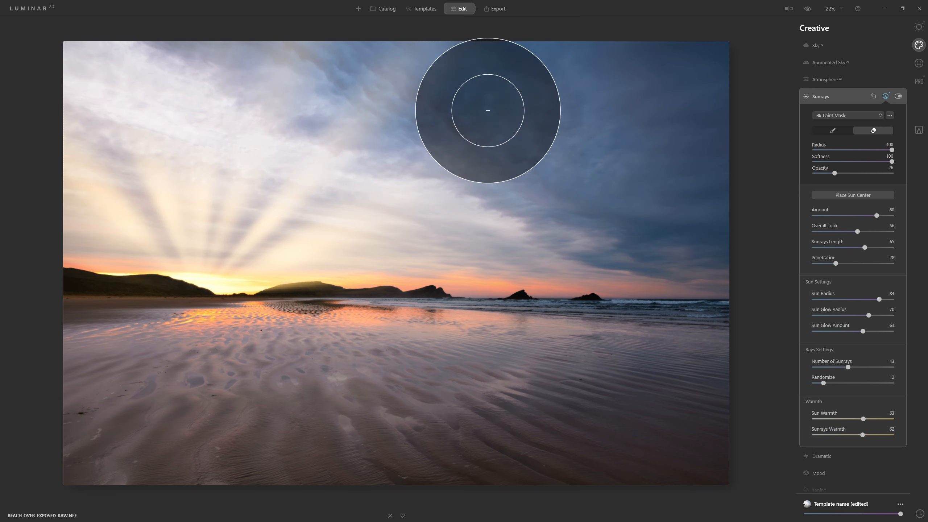
pyautogui.moveTo(488, 110)
pyautogui.mouseDown()
pyautogui.moveTo(284, 77)
pyautogui.moveTo(238, 58)
pyautogui.moveTo(292, 84)
pyautogui.moveTo(89, 58)
pyautogui.moveTo(327, 145)
pyautogui.moveTo(255, 166)
pyautogui.moveTo(263, 154)
pyautogui.mouseUp()
# - Fade the ray ends further across the upper and left sky with a slightly smaller eraser at opacity 26
pyautogui.scroll(-5, 383, 89)
pyautogui.scroll(-2, 516, 95)
pyautogui.moveTo(451, 67)
pyautogui.mouseDown()
pyautogui.moveTo(439, 41)
pyautogui.moveTo(421, 47)
pyautogui.mouseUp()
pyautogui.scroll(3, 93, 138)
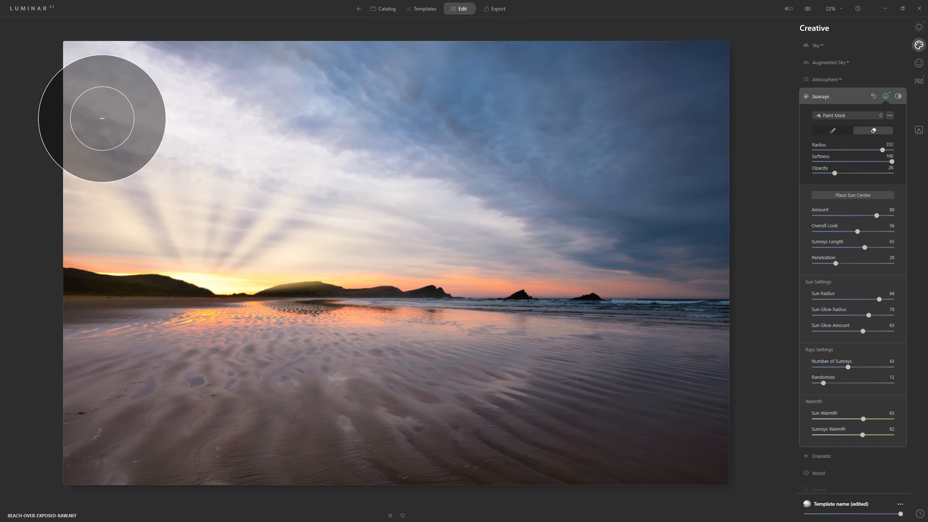
pyautogui.scroll(3, 73, 176)
pyautogui.moveTo(68, 217)
pyautogui.mouseDown()
pyautogui.moveTo(369, 73)
pyautogui.moveTo(399, 162)
pyautogui.mouseUp()
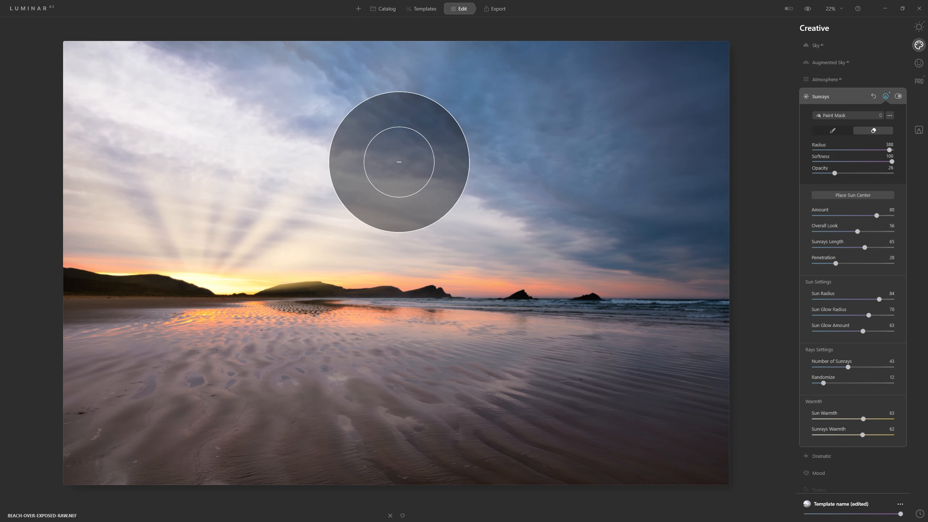
# - Soften the remaining rays above the hills with eraser strokes at radius 400 and opacity 26
pyautogui.scroll(1, 699, 100)
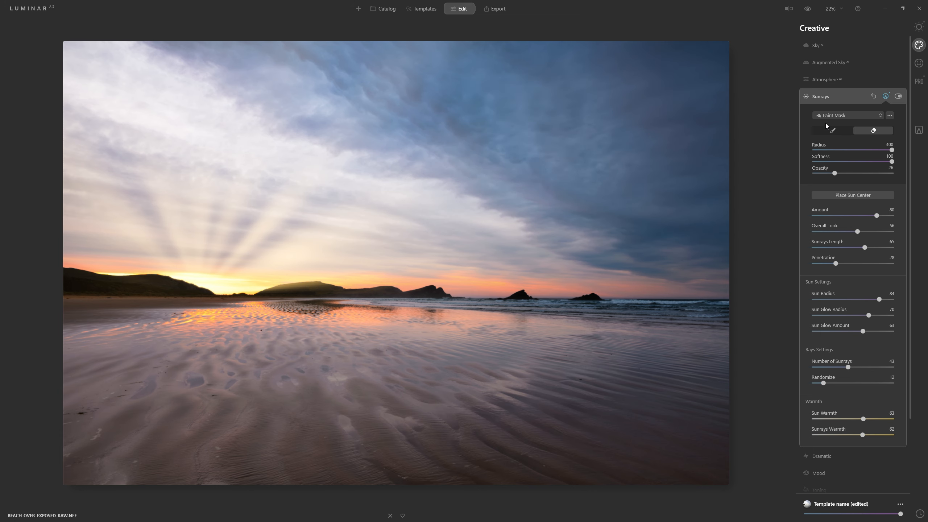
pyautogui.moveTo(44, 186)
pyautogui.mouseDown()
pyautogui.moveTo(249, 183)
pyautogui.moveTo(456, 199)
pyautogui.moveTo(315, 214)
pyautogui.moveTo(506, 237)
pyautogui.mouseUp()
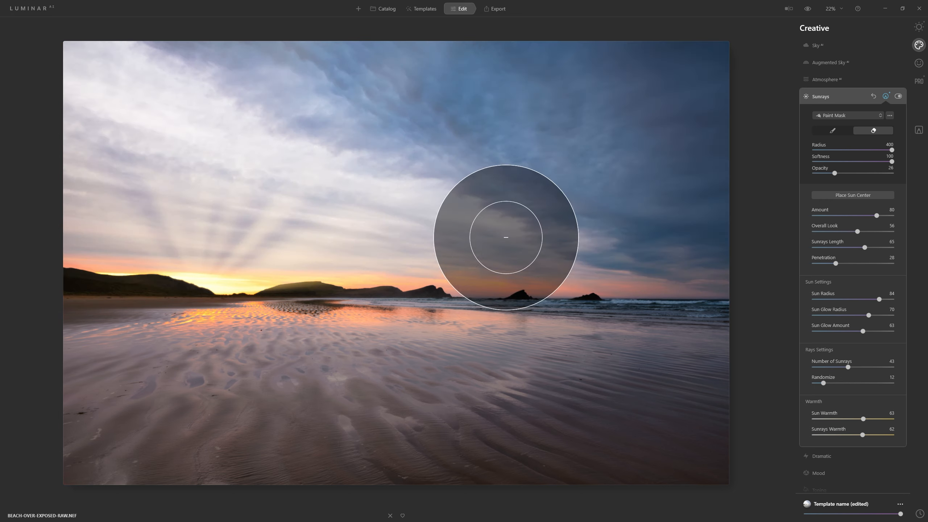
pyautogui.moveTo(228, 213)
pyautogui.mouseDown()
pyautogui.moveTo(404, 204)
pyautogui.moveTo(45, 197)
pyautogui.moveTo(256, 201)
pyautogui.mouseUp()
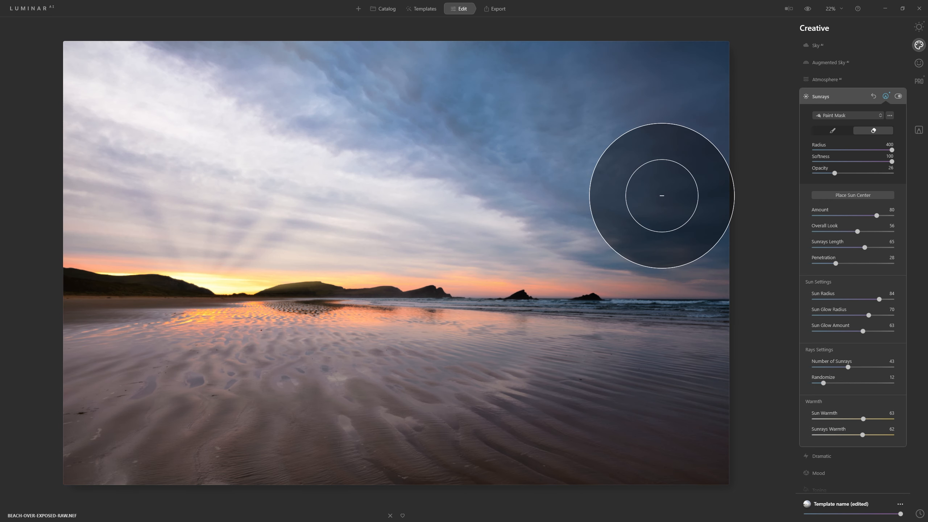
pyautogui.moveTo(482, 186)
pyautogui.mouseDown()
pyautogui.moveTo(2, 208)
pyautogui.moveTo(472, 182)
pyautogui.moveTo(285, 161)
pyautogui.mouseUp()
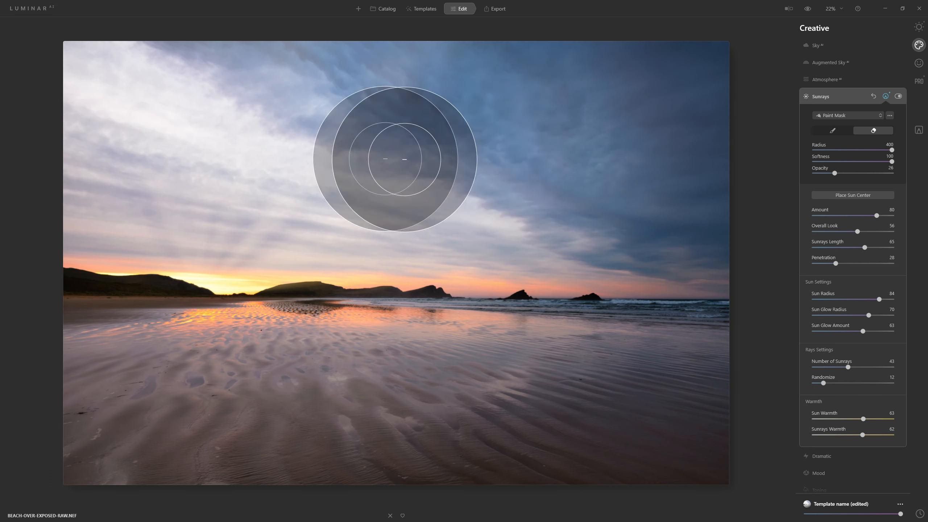
# - Set the Sunrays Overall Look to 100 and compare the photo with the effect off and on
pyautogui.click(898, 96)
pyautogui.click(898, 96)
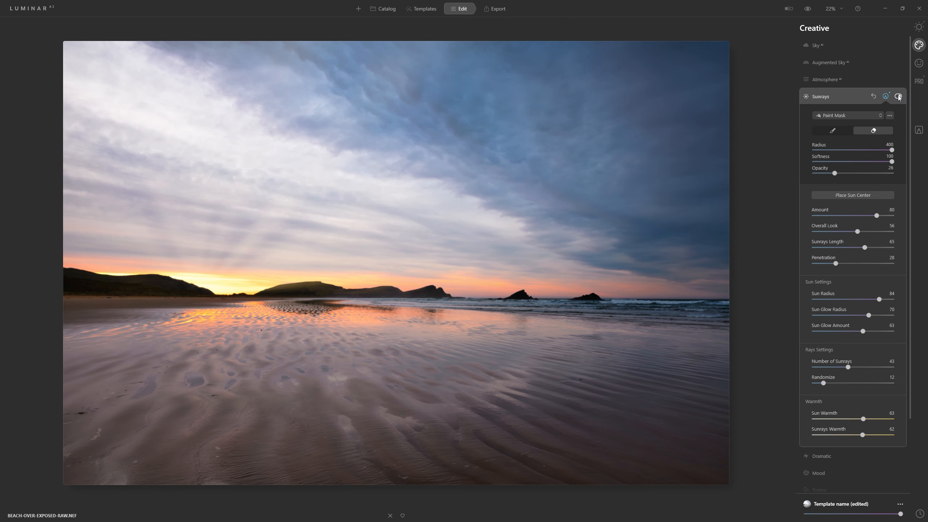
pyautogui.click(896, 96)
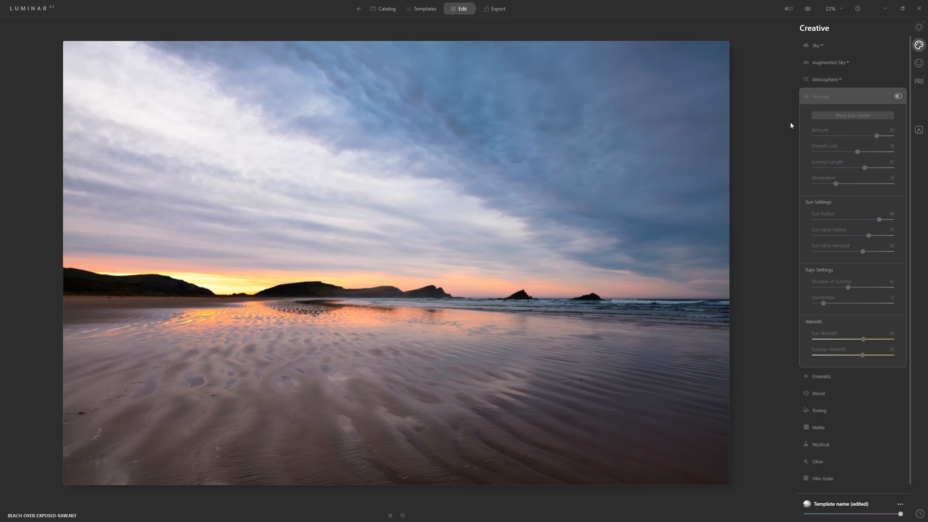
pyautogui.click(897, 96)
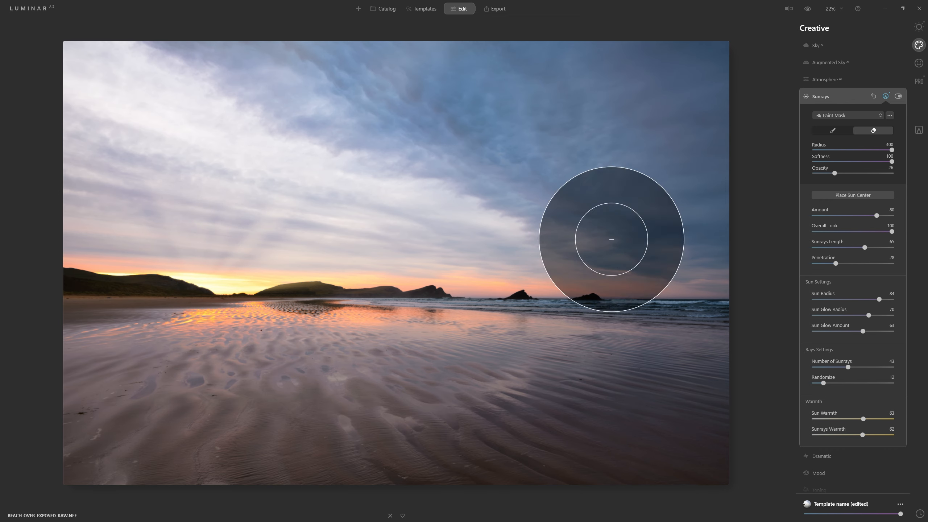
pyautogui.click(899, 96)
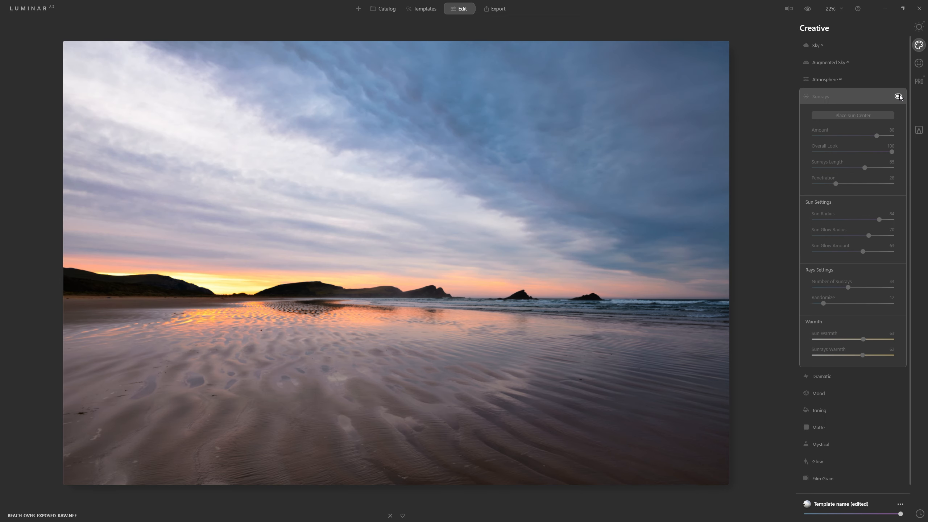
pyautogui.click(899, 96)
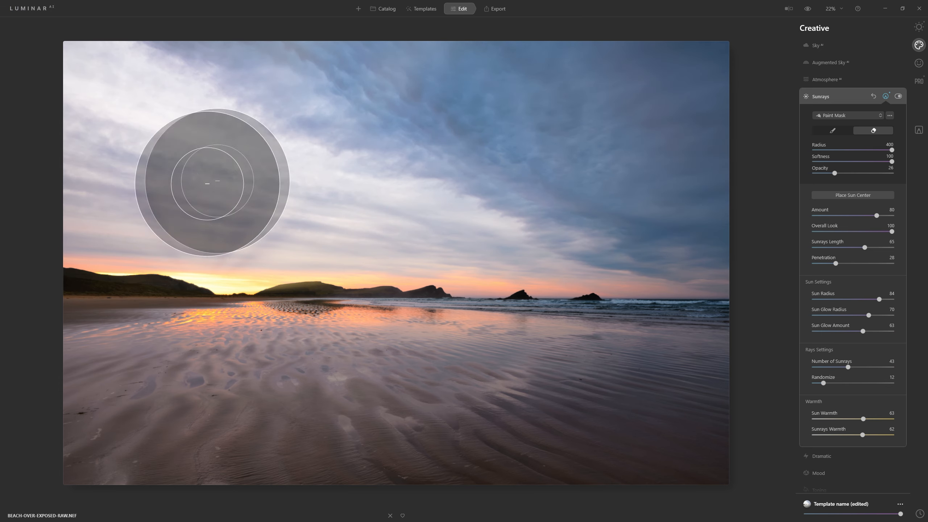
pyautogui.click(656, 214)
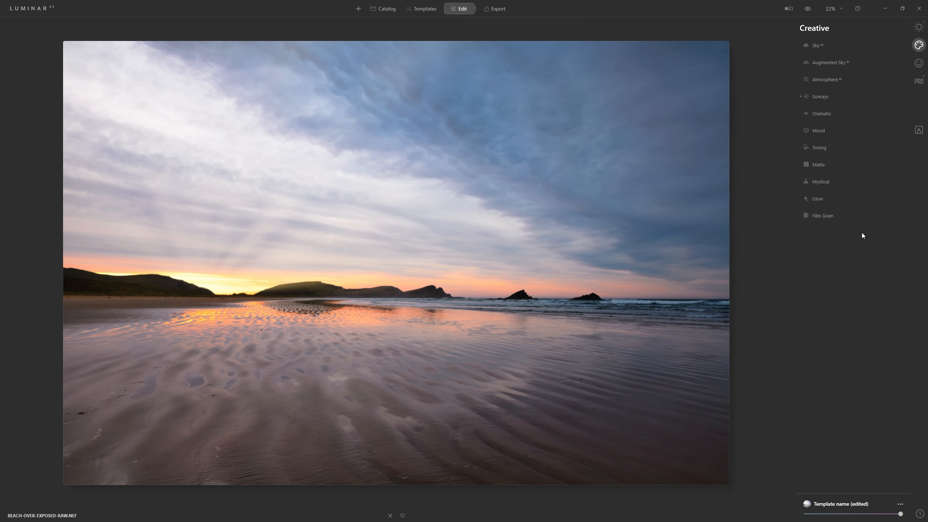
# - Try the Mystical effect with an amount of 28, then set it back to 0
pyautogui.click(822, 182)
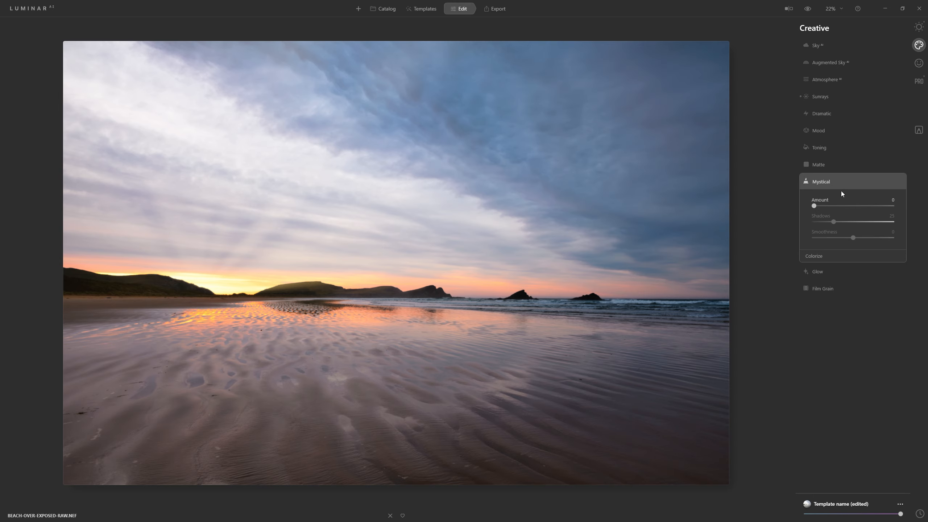
pyautogui.moveTo(815, 206); pyautogui.dragTo(837, 224)
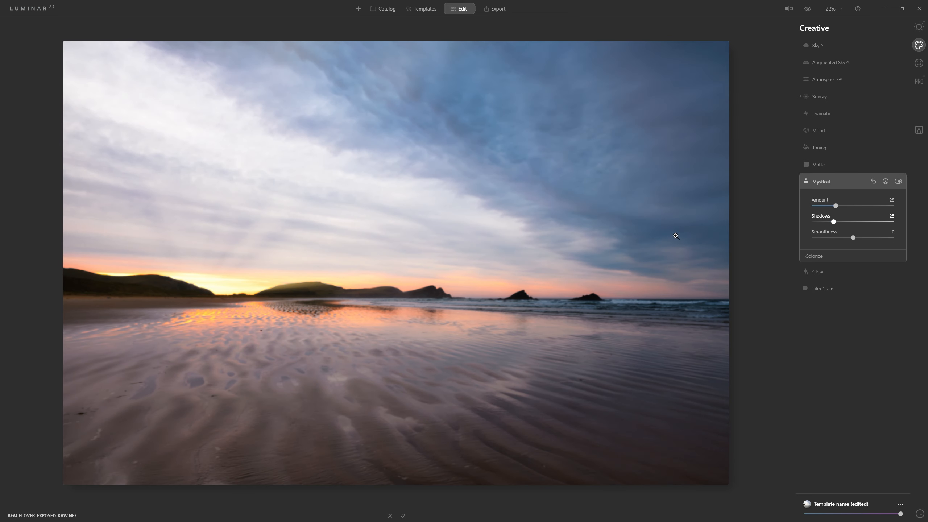
pyautogui.moveTo(836, 207); pyautogui.dragTo(803, 231)
# - Try the Orton glow types and apply Orton Effect Soft with an amount of 11
pyautogui.click(827, 274)
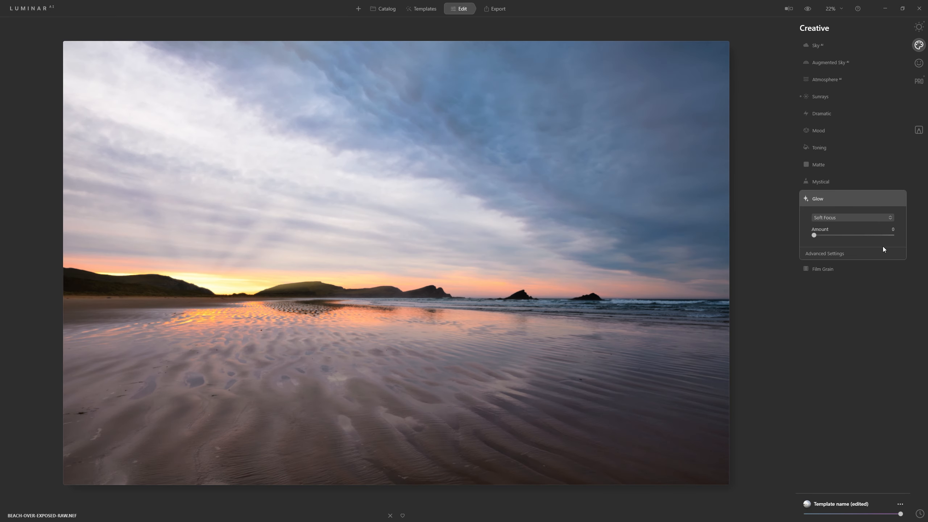
pyautogui.click(836, 220)
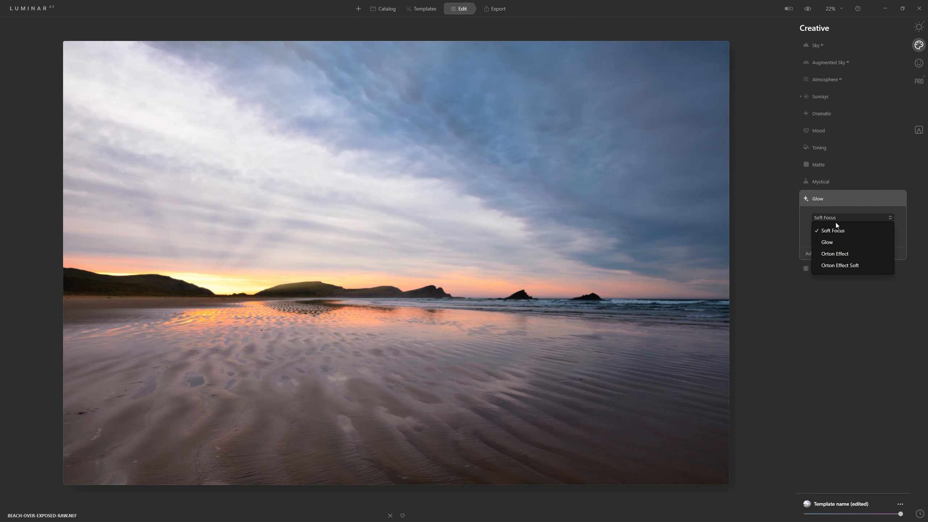
pyautogui.click(839, 256)
pyautogui.moveTo(813, 237); pyautogui.dragTo(790, 230)
pyautogui.click(816, 218)
pyautogui.click(827, 270)
pyautogui.click(819, 219)
pyautogui.click(822, 264)
pyautogui.moveTo(814, 237)
pyautogui.mouseDown()
pyautogui.moveTo(827, 235)
pyautogui.moveTo(811, 239)
pyautogui.mouseUp()
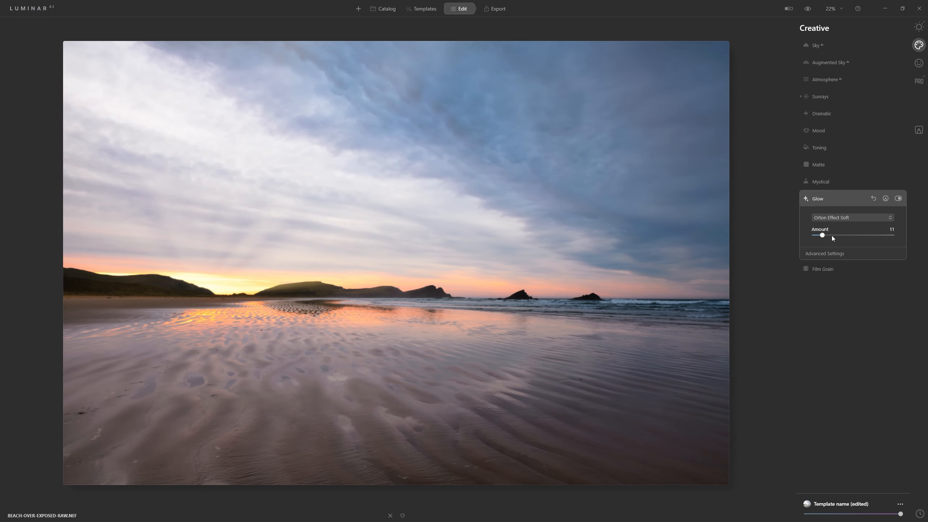
# - Add a small amount of the Mystical effect to the photo
pyautogui.click(824, 183)
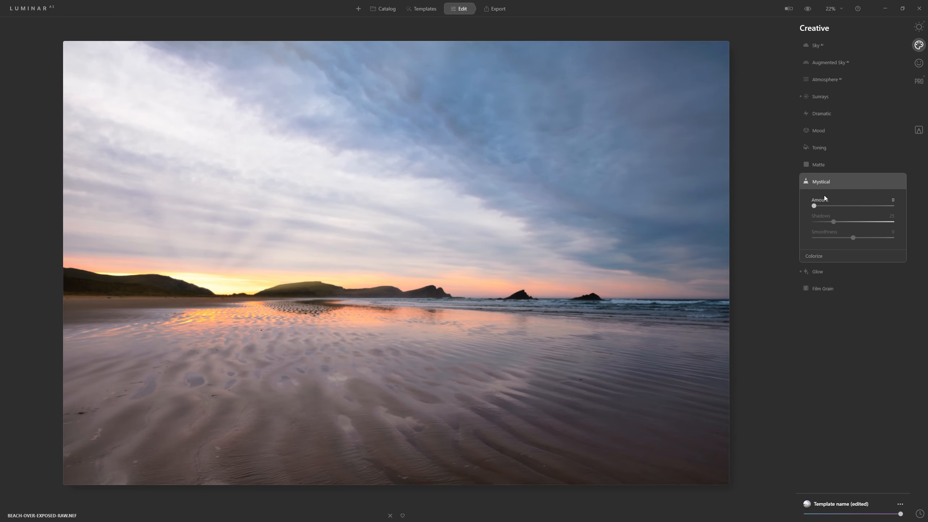
pyautogui.moveTo(814, 205); pyautogui.dragTo(819, 206)
pyautogui.moveTo(822, 206); pyautogui.dragTo(822, 207)
# - Add a Basic local mask and paint it over the dark clouds in the upper sky at radius 400 and opacity 100
pyautogui.click(919, 131)
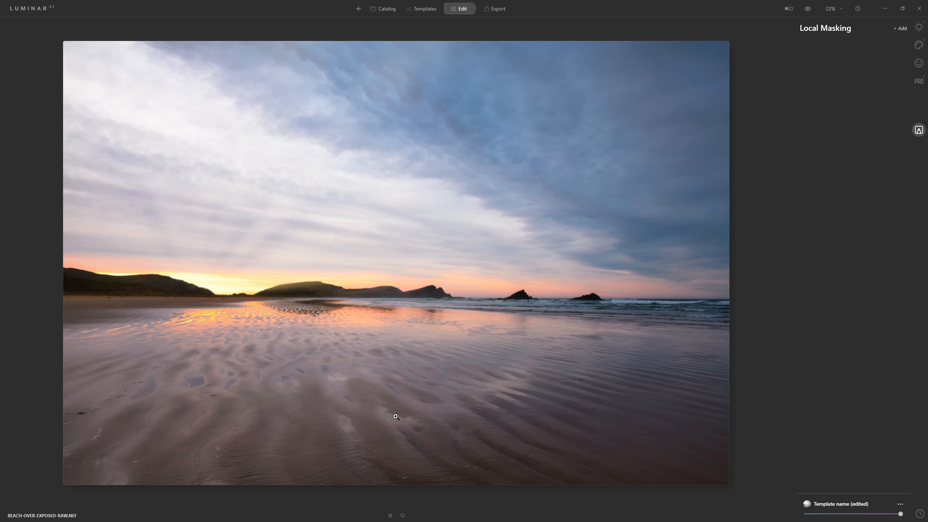
pyautogui.click(899, 29)
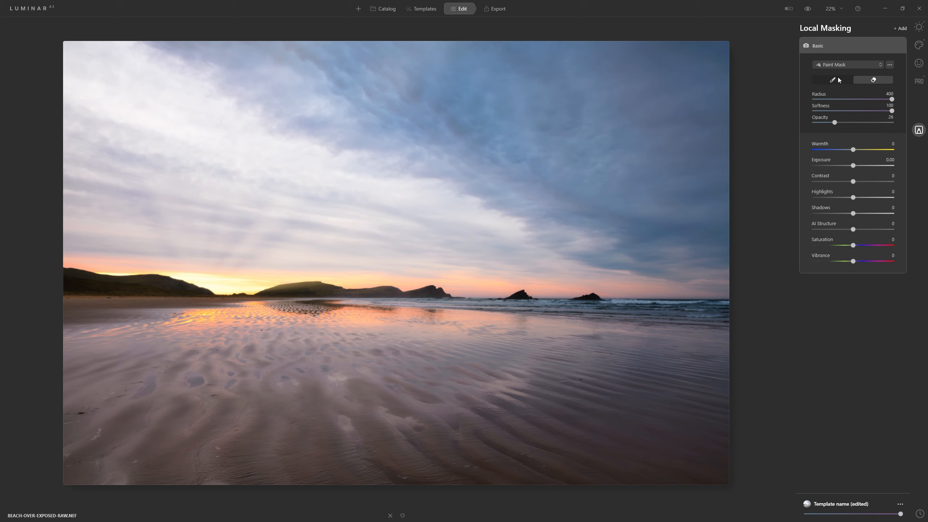
pyautogui.click(836, 80)
pyautogui.moveTo(835, 123); pyautogui.dragTo(892, 123)
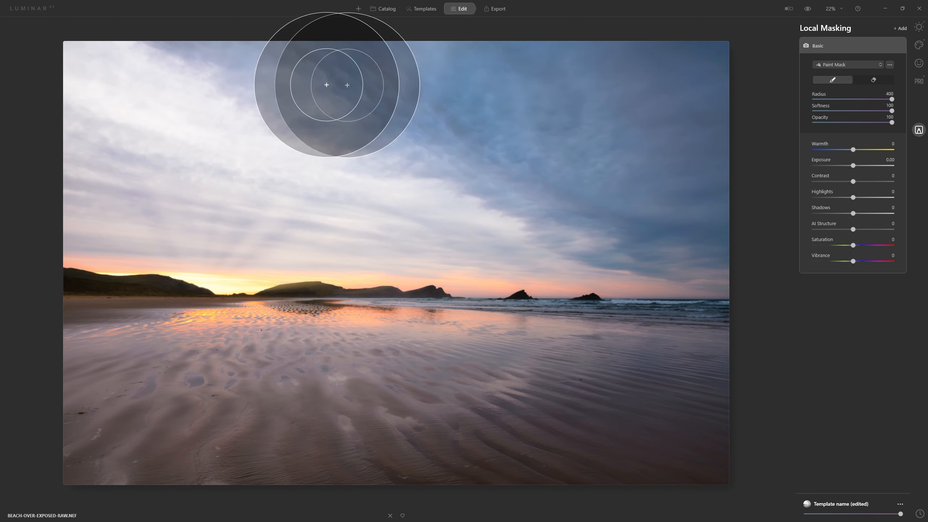
pyautogui.moveTo(680, 79)
pyautogui.mouseDown()
pyautogui.moveTo(733, 73)
pyautogui.moveTo(621, 151)
pyautogui.moveTo(727, 213)
pyautogui.moveTo(722, 70)
pyautogui.mouseUp()
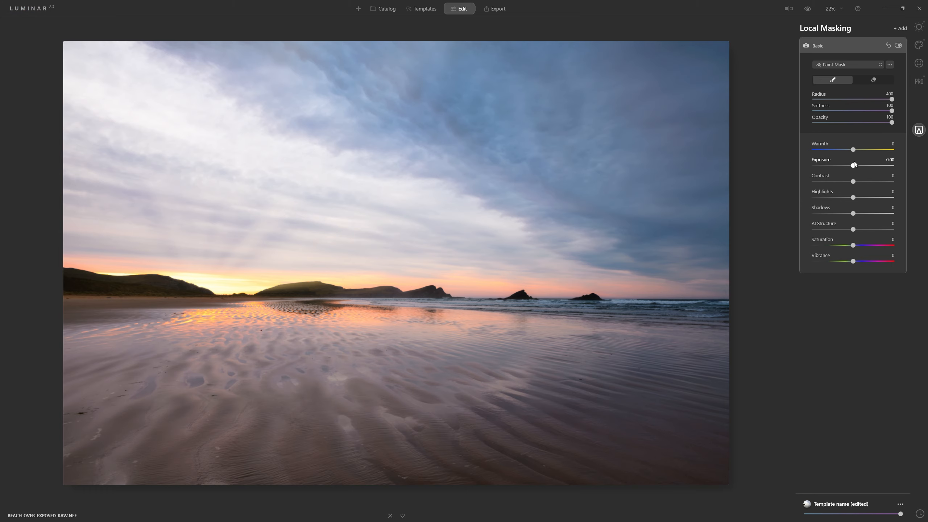
# - Set the masked clouds to Exposure -0.42, Contrast 26 and AI Structure 51, leaving Highlights at 0
pyautogui.moveTo(847, 166)
pyautogui.mouseDown()
pyautogui.moveTo(839, 170)
pyautogui.moveTo(861, 165)
pyautogui.moveTo(849, 169)
pyautogui.moveTo(911, 180)
pyautogui.moveTo(819, 193)
pyautogui.moveTo(872, 187)
pyautogui.moveTo(864, 186)
pyautogui.mouseUp()
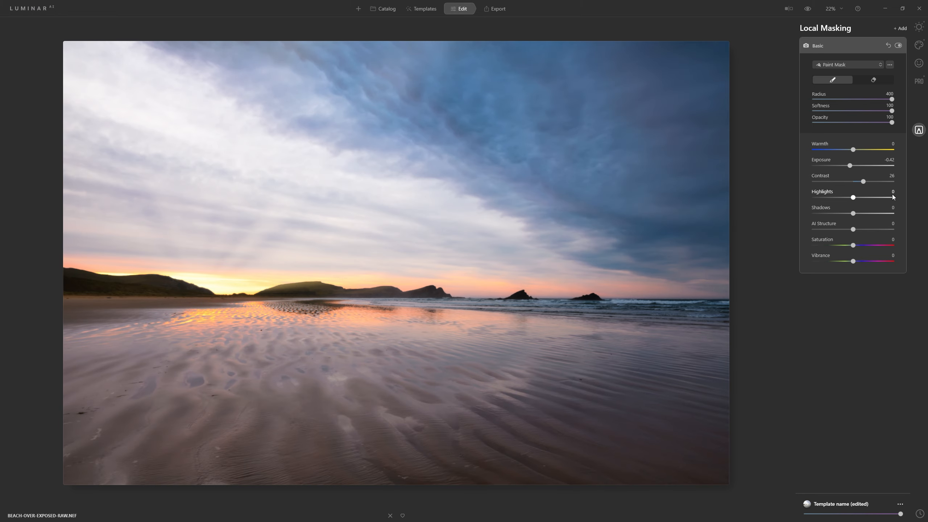
pyautogui.moveTo(854, 199); pyautogui.dragTo(839, 207)
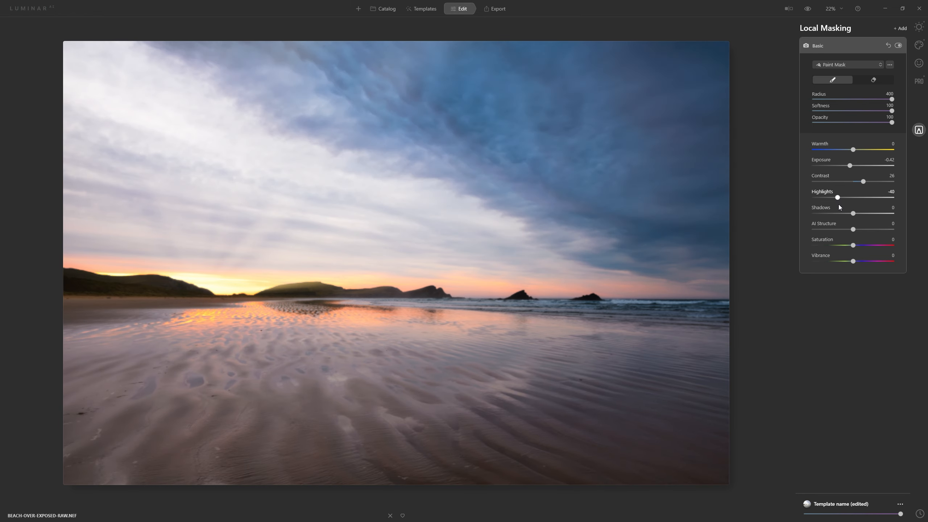
pyautogui.doubleClick(848, 196)
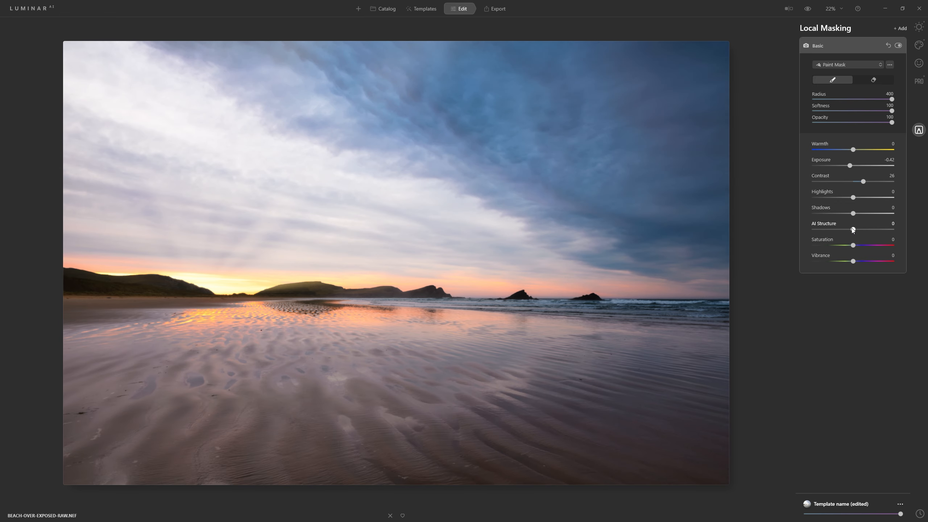
pyautogui.moveTo(853, 229); pyautogui.dragTo(873, 229)
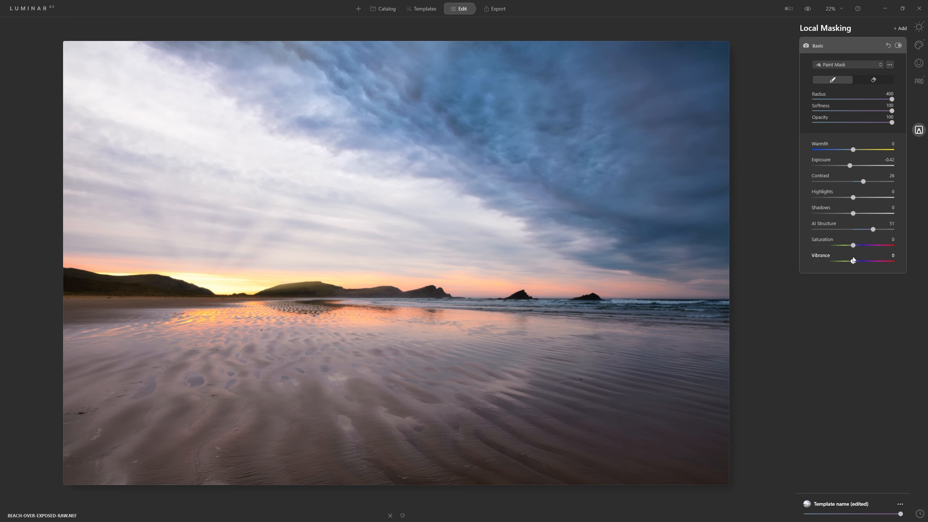
# - Reduce the masked clouds' Saturation to -10 and Vibrance to -13, and compare the local adjustment off and on
pyautogui.moveTo(850, 247); pyautogui.dragTo(848, 263)
pyautogui.doubleClick(846, 245)
pyautogui.click(898, 46)
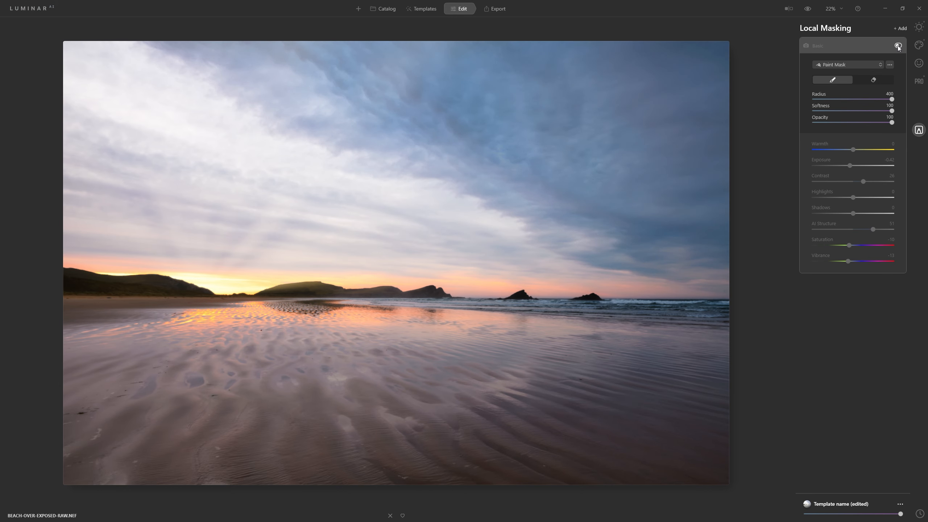
pyautogui.click(897, 46)
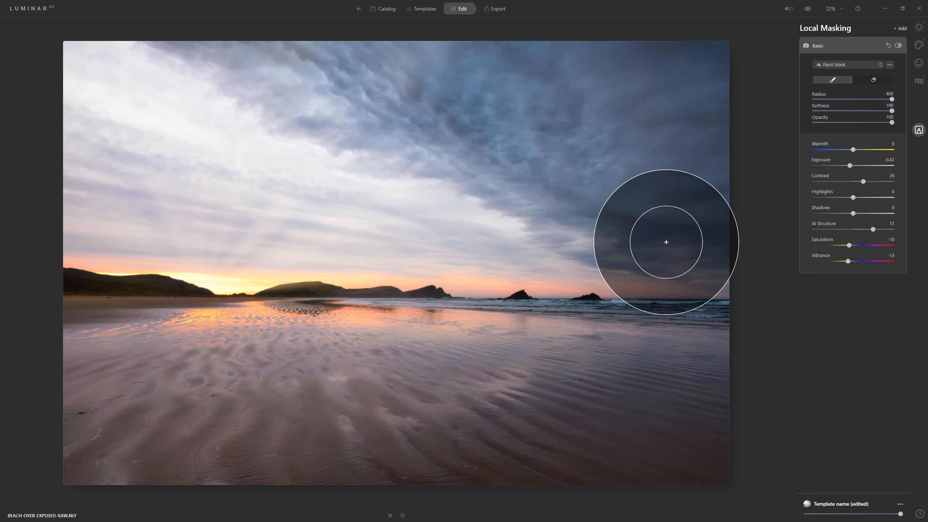
# - Add another Basic local mask and draw a large circular Radial Mask centred on the setting sun at the horizon
pyautogui.click(900, 29)
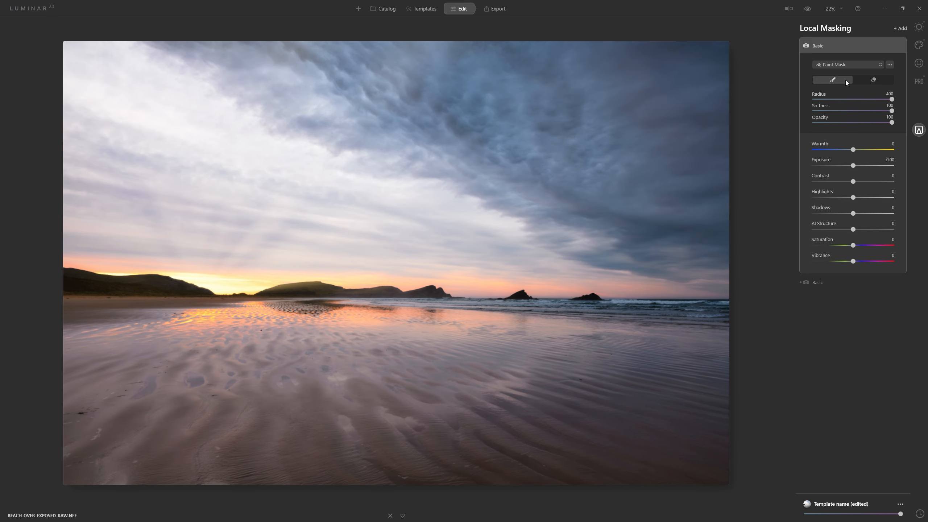
pyautogui.click(854, 65)
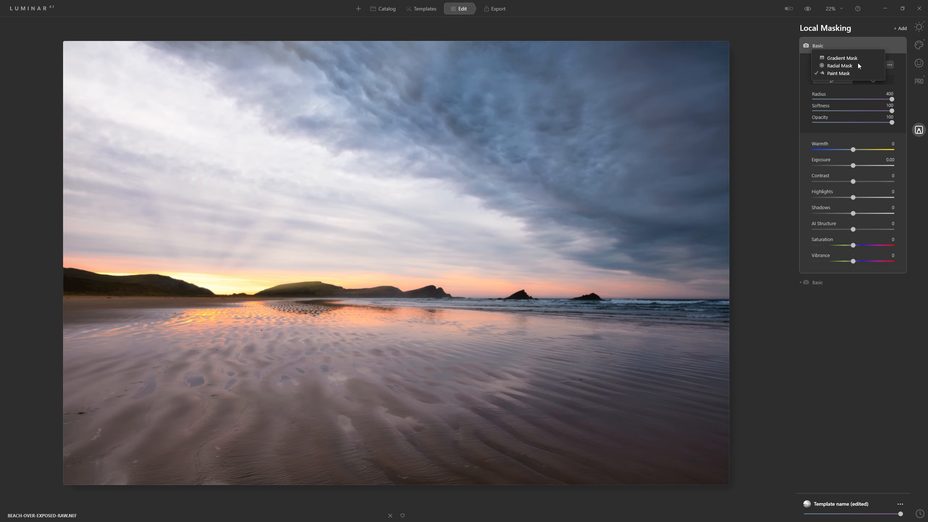
pyautogui.click(844, 70)
pyautogui.moveTo(220, 289)
pyautogui.mouseDown()
pyautogui.moveTo(307, 199)
pyautogui.moveTo(274, 240)
pyautogui.mouseUp()
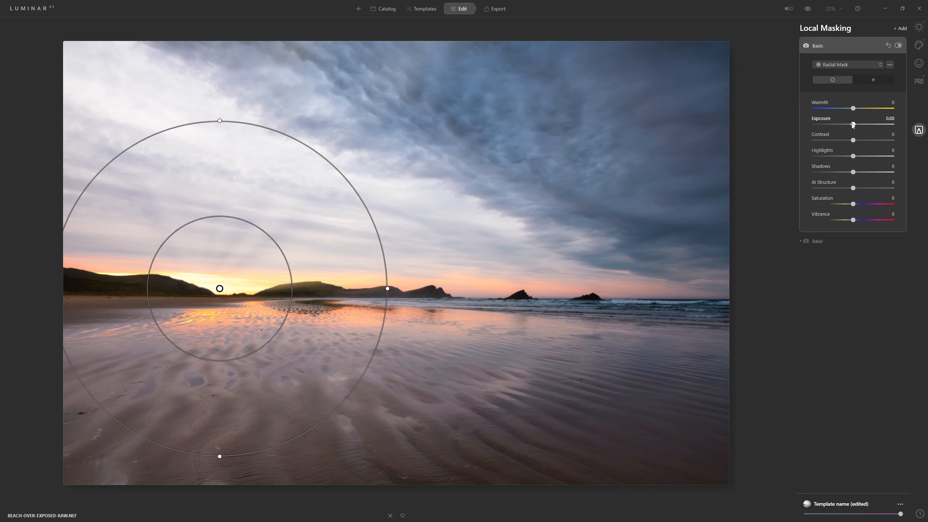
# - Lower the radial mask's Exposure to -2.88 to check its coverage, invert the mask, and reset Exposure to 0
pyautogui.moveTo(840, 125); pyautogui.dragTo(829, 125)
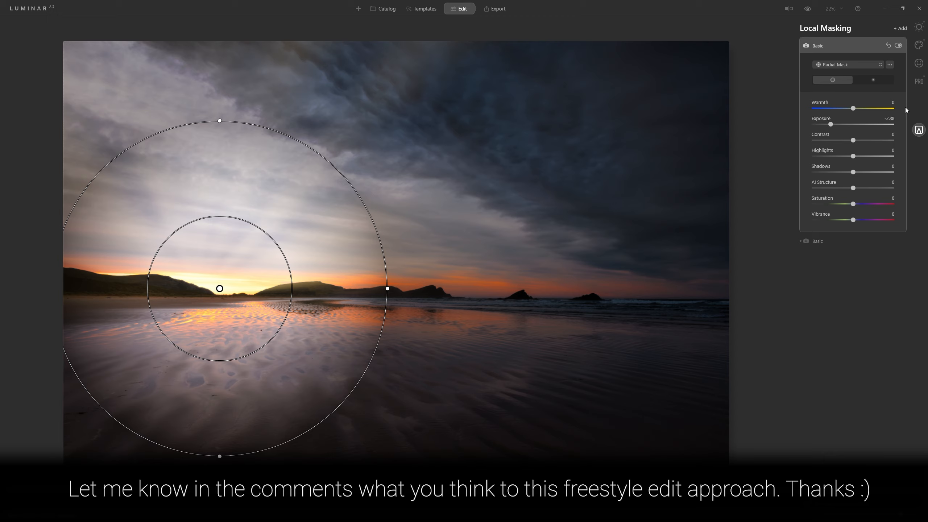
pyautogui.click(889, 65)
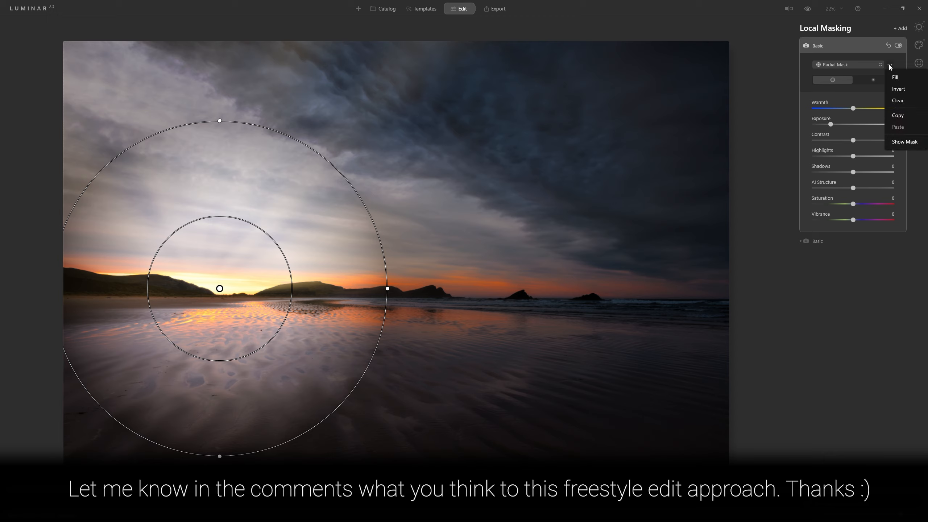
pyautogui.click(900, 90)
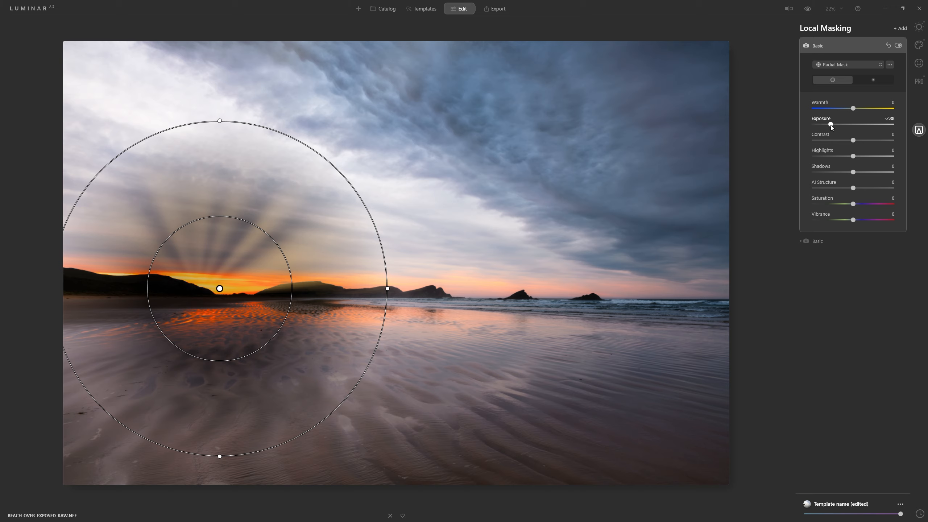
pyautogui.doubleClick(831, 124)
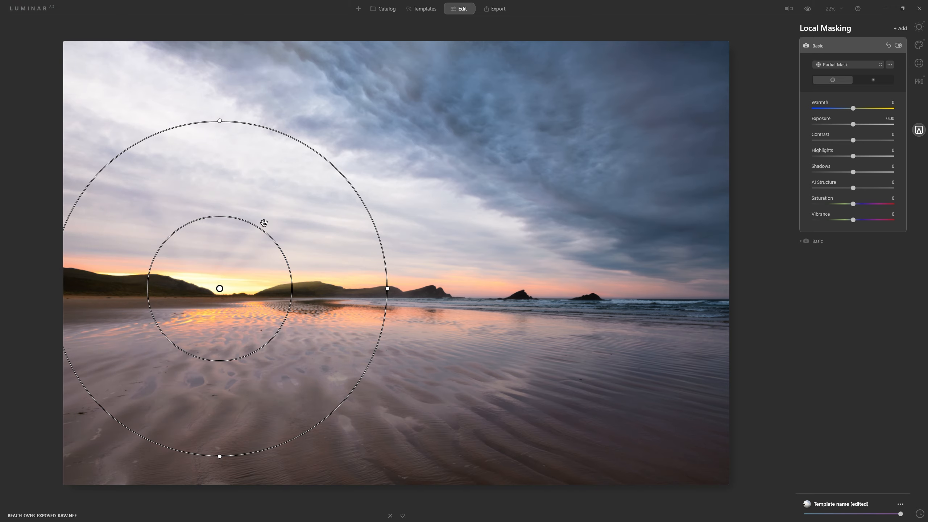
# - Set the sun area's Warmth to 65, Highlights to 20 and Shadows to 100, resetting Contrast to 0 after a trial reduction
pyautogui.moveTo(857, 108); pyautogui.dragTo(864, 108)
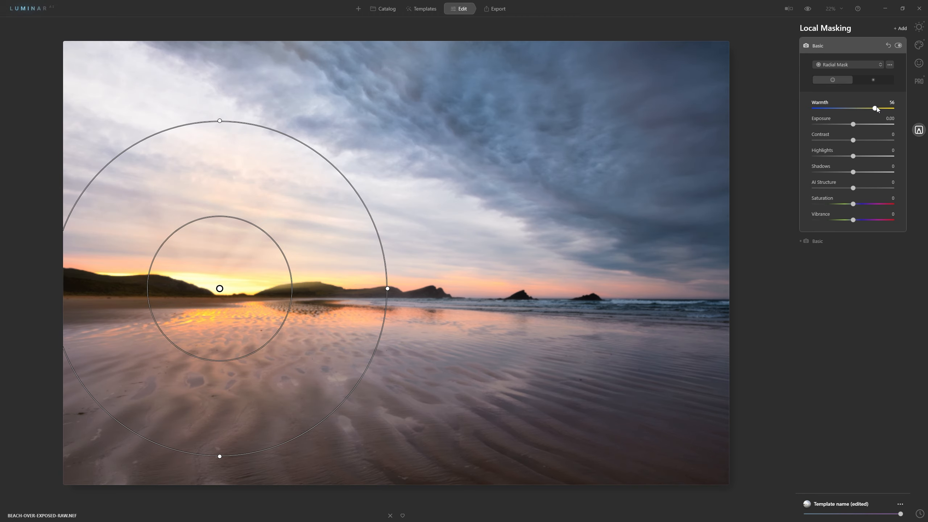
pyautogui.moveTo(890, 109); pyautogui.dragTo(898, 112)
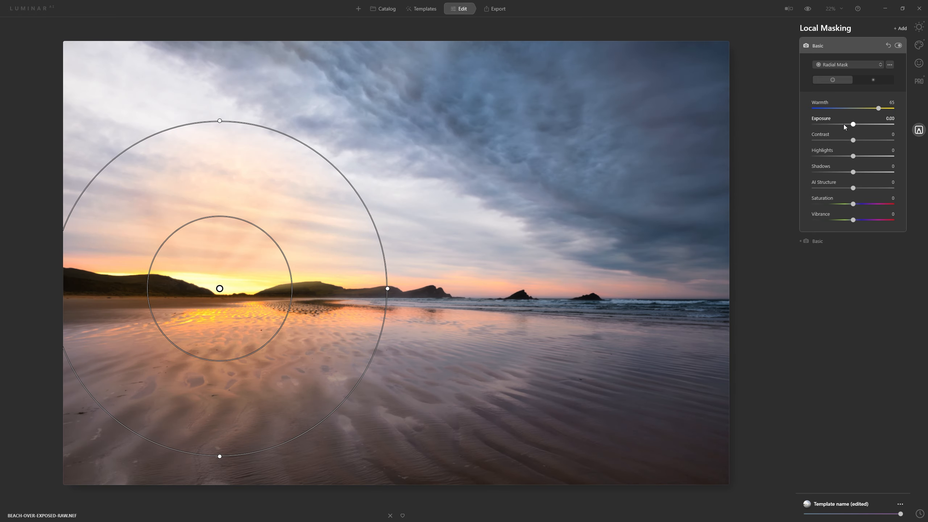
pyautogui.moveTo(853, 141)
pyautogui.mouseDown()
pyautogui.moveTo(799, 146)
pyautogui.moveTo(851, 145)
pyautogui.mouseUp()
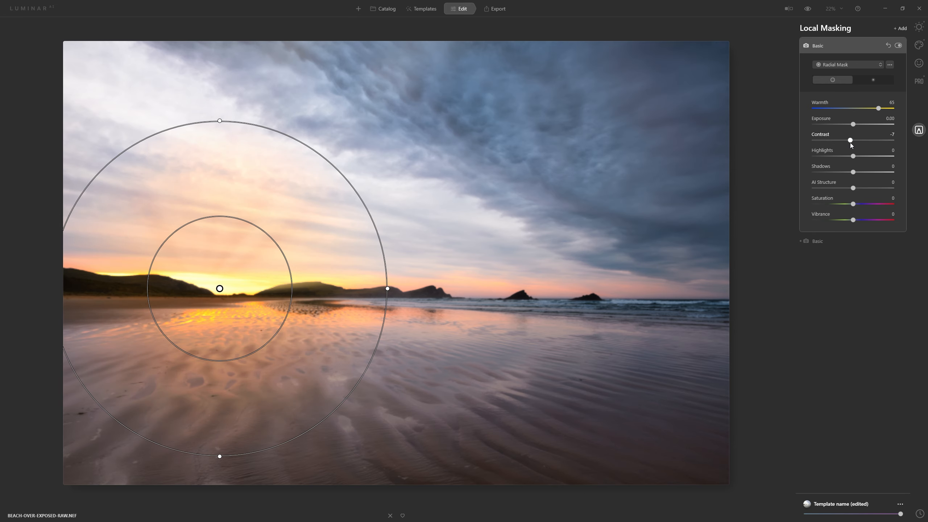
pyautogui.doubleClick(850, 145)
pyautogui.moveTo(853, 157); pyautogui.dragTo(891, 172)
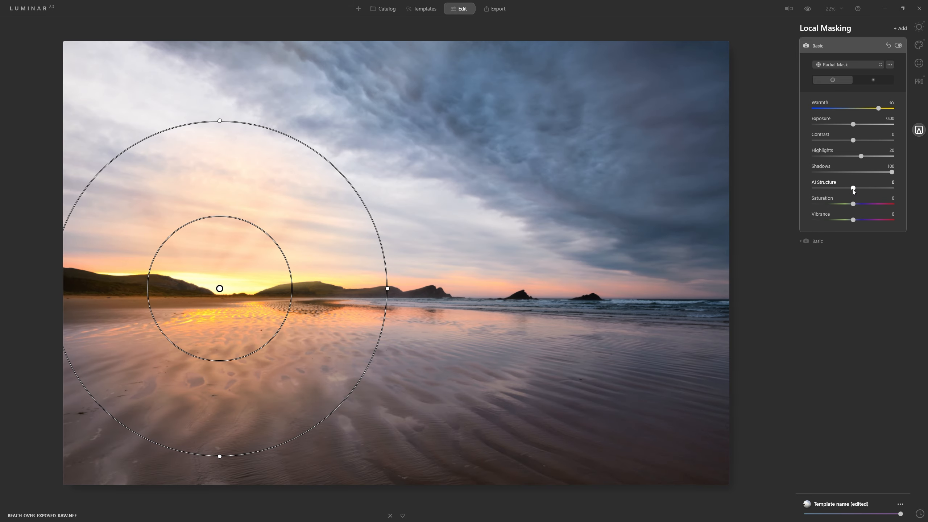
# - Set the sun area's AI Structure to -12 after trying -100, and raise its Saturation to 16
pyautogui.moveTo(852, 188); pyautogui.dragTo(818, 188)
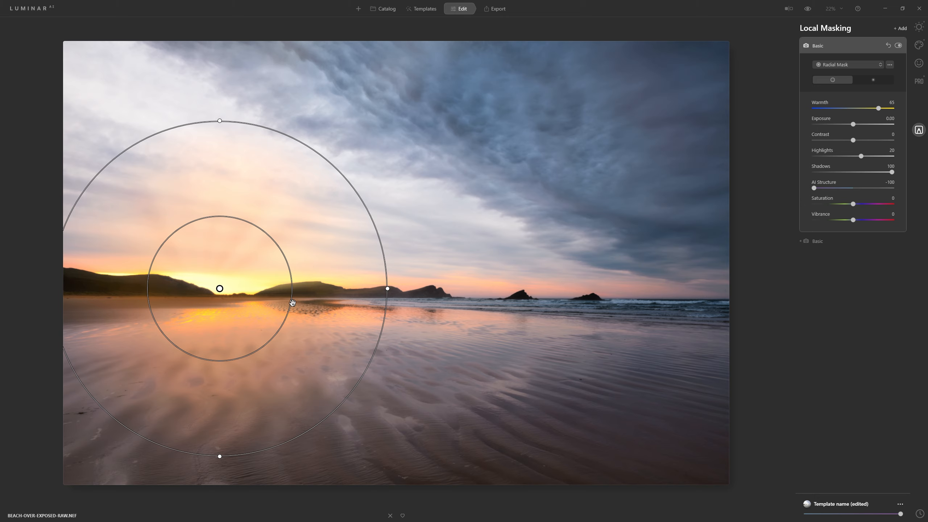
pyautogui.click(848, 188)
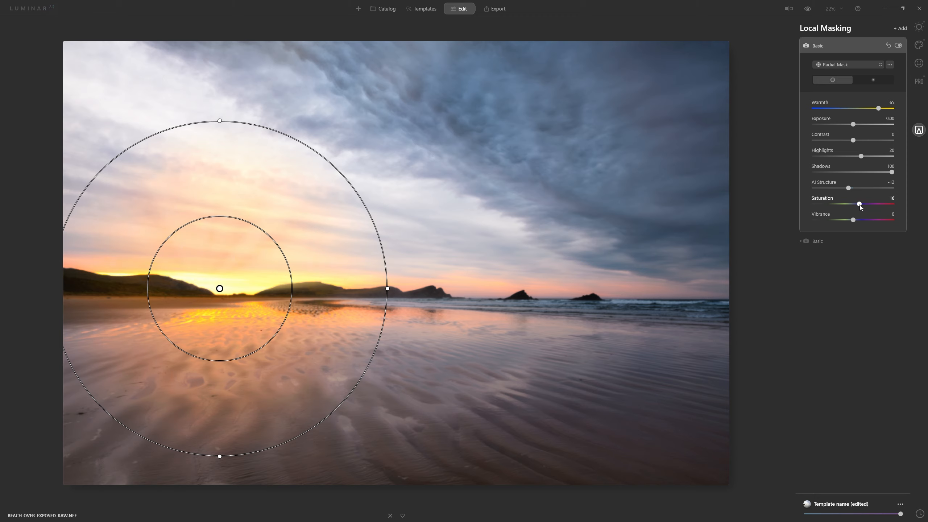
pyautogui.moveTo(863, 205); pyautogui.dragTo(859, 204)
# - Reshape the radial mask into a wide, flat ellipse along the horizon reaching the sea rocks, and set Exposure to 0.05
pyautogui.moveTo(393, 242); pyautogui.dragTo(301, 279)
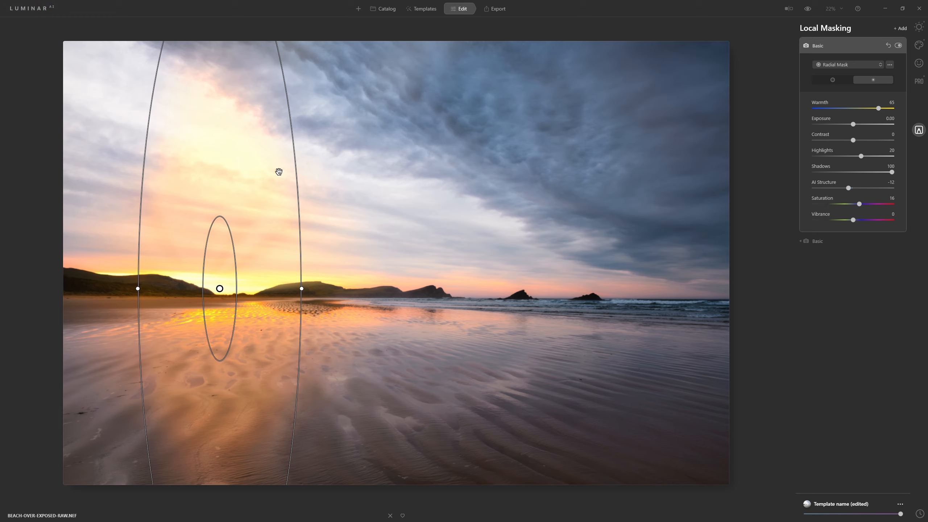
pyautogui.moveTo(333, 158); pyautogui.dragTo(332, 389)
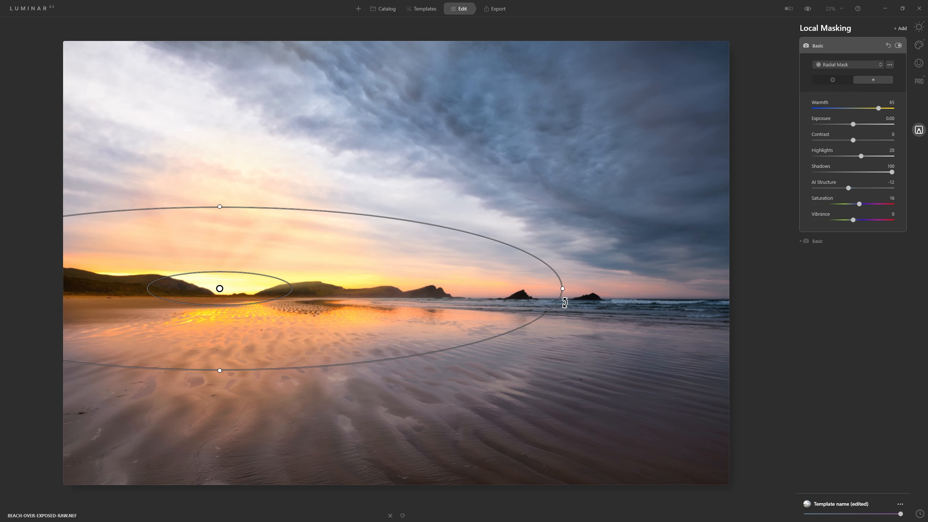
pyautogui.moveTo(559, 290); pyautogui.dragTo(566, 289)
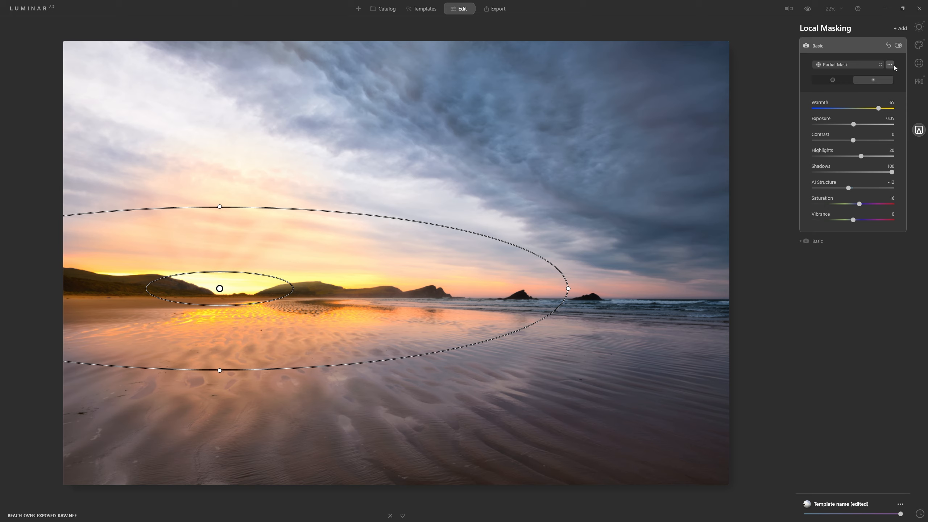
# - Erase part of the warm mask over the sky and the foreground sand at opacity 25, and compare the adjustment off and on
pyautogui.click(882, 66)
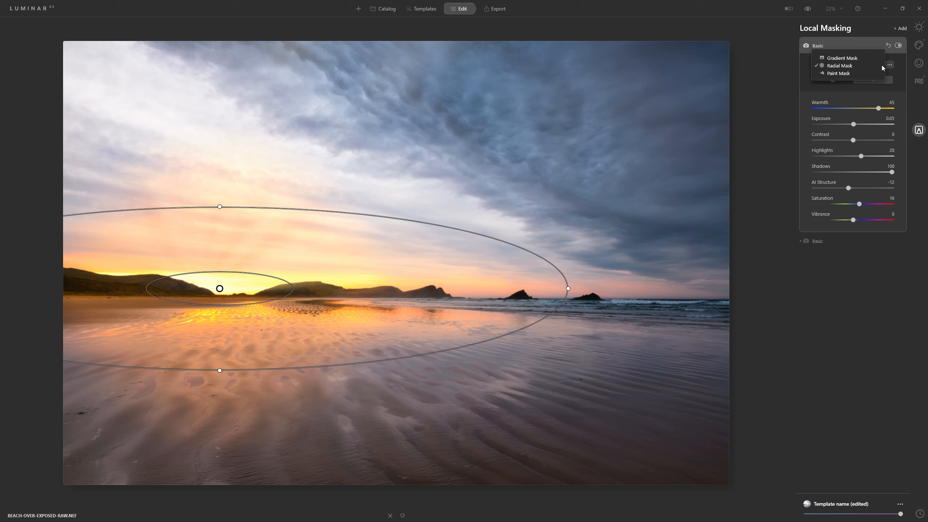
pyautogui.click(842, 74)
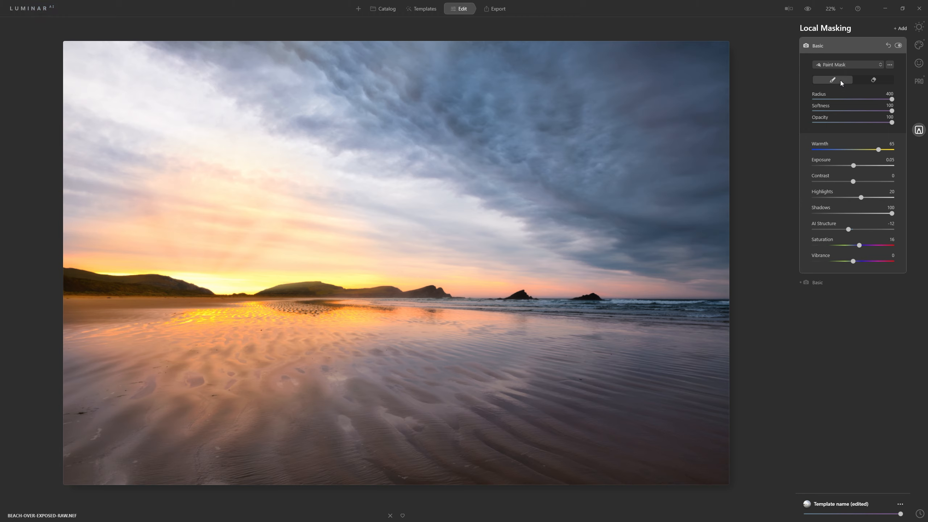
pyautogui.click(872, 79)
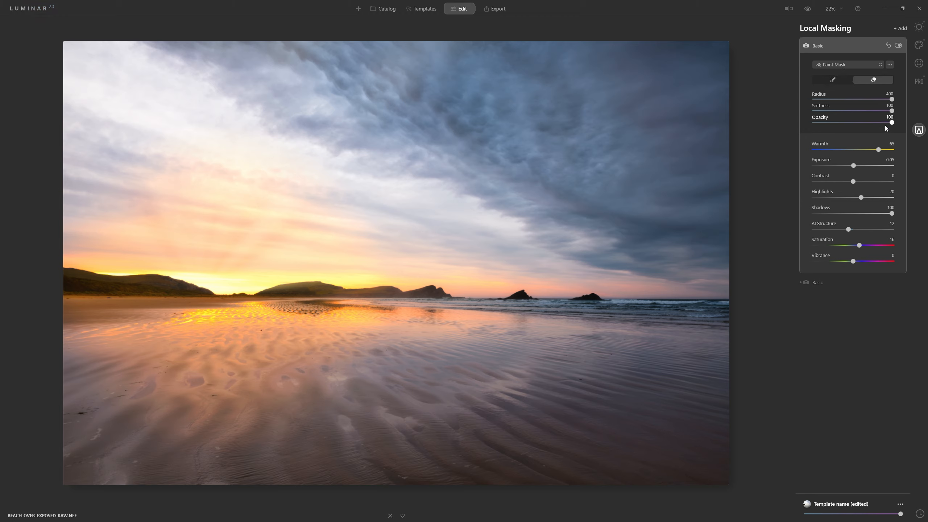
pyautogui.moveTo(892, 122); pyautogui.dragTo(848, 123)
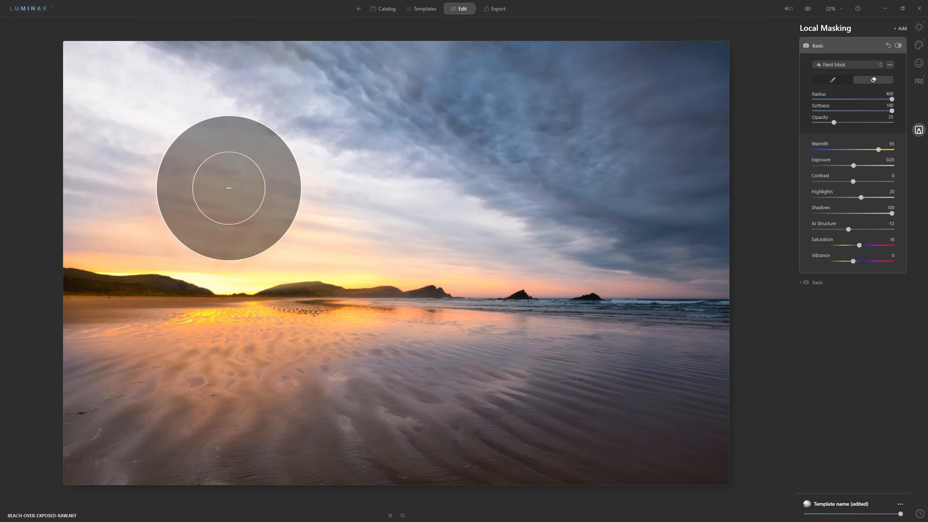
pyautogui.moveTo(107, 199)
pyautogui.mouseDown()
pyautogui.moveTo(99, 201)
pyautogui.moveTo(267, 218)
pyautogui.moveTo(144, 163)
pyautogui.moveTo(383, 184)
pyautogui.mouseUp()
pyautogui.moveTo(572, 353)
pyautogui.mouseDown()
pyautogui.moveTo(407, 368)
pyautogui.moveTo(185, 360)
pyautogui.moveTo(1, 388)
pyautogui.moveTo(436, 402)
pyautogui.moveTo(69, 408)
pyautogui.moveTo(338, 417)
pyautogui.moveTo(159, 425)
pyautogui.moveTo(67, 375)
pyautogui.moveTo(414, 359)
pyautogui.moveTo(32, 375)
pyautogui.moveTo(30, 383)
pyautogui.moveTo(494, 372)
pyautogui.moveTo(165, 406)
pyautogui.moveTo(533, 400)
pyautogui.moveTo(706, 369)
pyautogui.mouseUp()
pyautogui.click(899, 47)
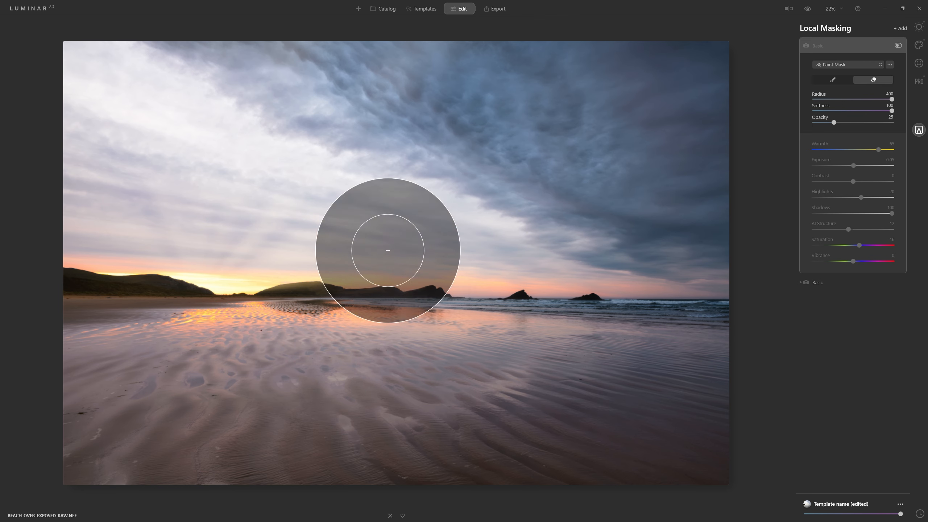
pyautogui.click(898, 46)
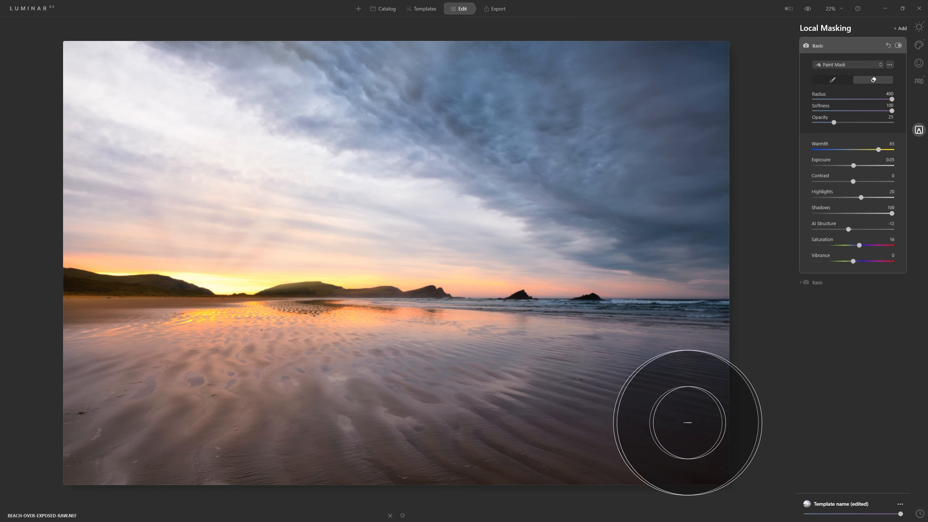
# - Add a third Basic local mask and draw a Gradient Mask from the photo's lower edge up to the horizon
pyautogui.click(905, 30)
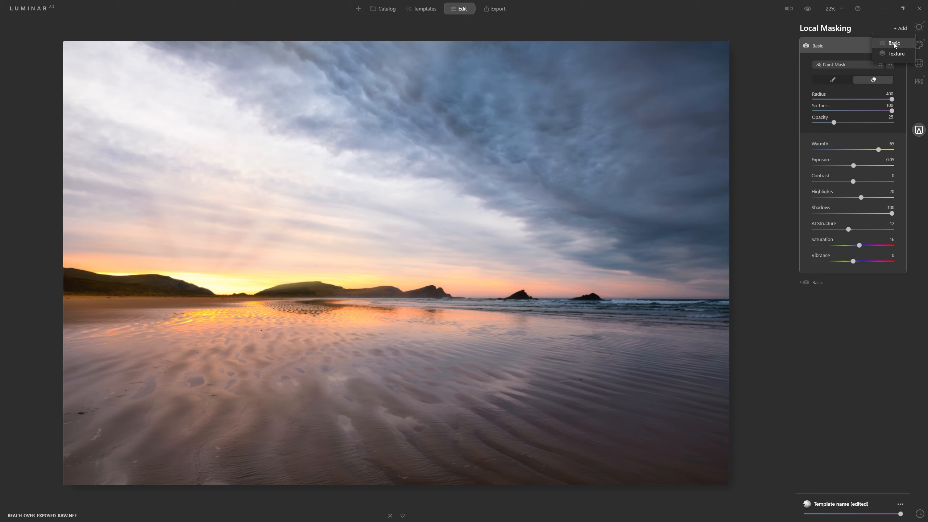
pyautogui.click(893, 43)
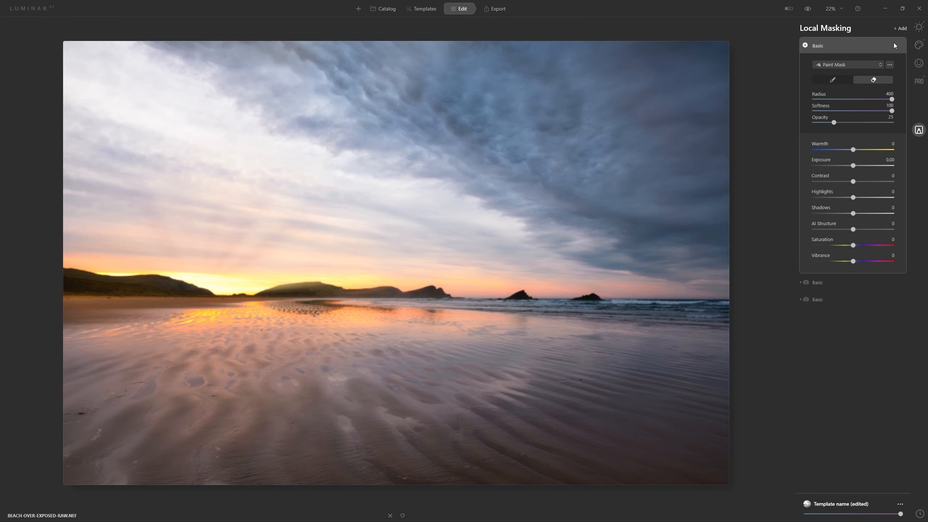
pyautogui.click(853, 64)
pyautogui.click(843, 58)
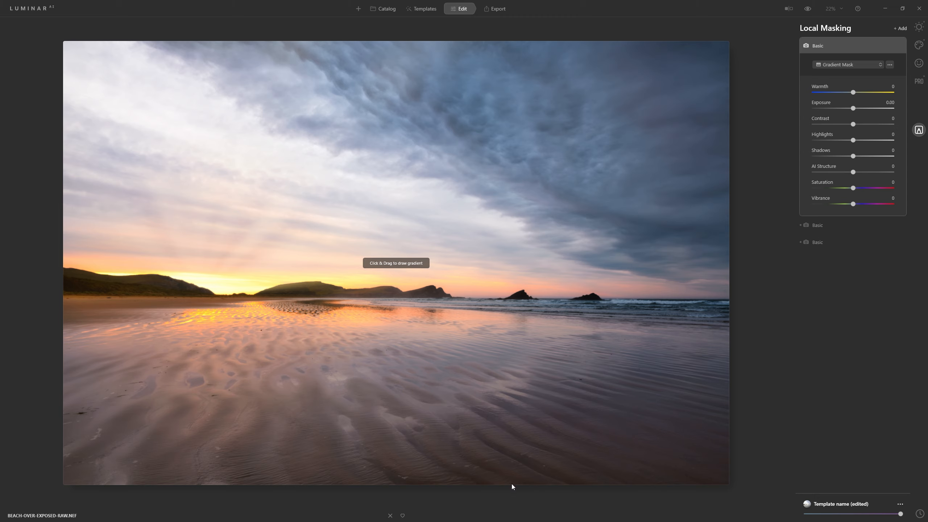
pyautogui.moveTo(512, 483)
pyautogui.mouseDown()
pyautogui.moveTo(504, 440)
pyautogui.moveTo(513, 297)
pyautogui.mouseUp()
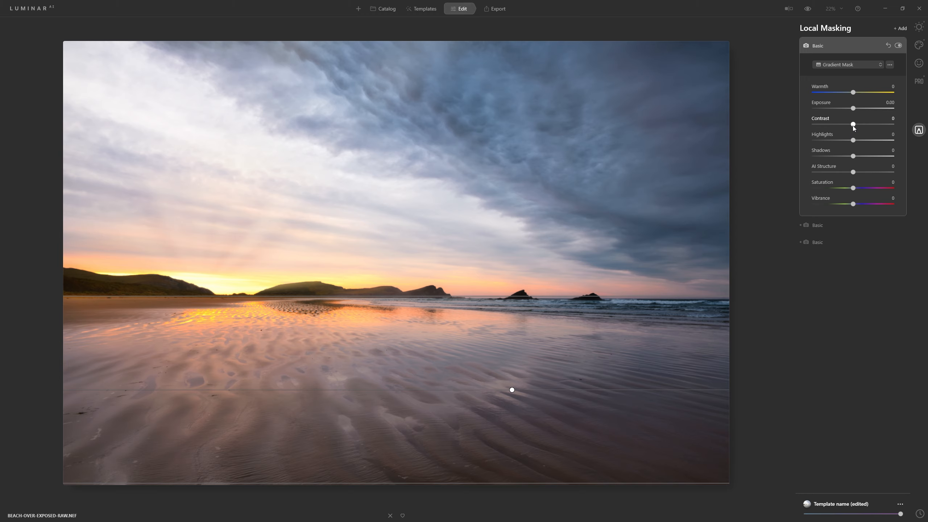
# - Set the beach gradient's Contrast to 60, Shadows to 25 and AI Structure to 100, comparing the adjustment off and on along the way
pyautogui.moveTo(853, 124); pyautogui.dragTo(893, 128)
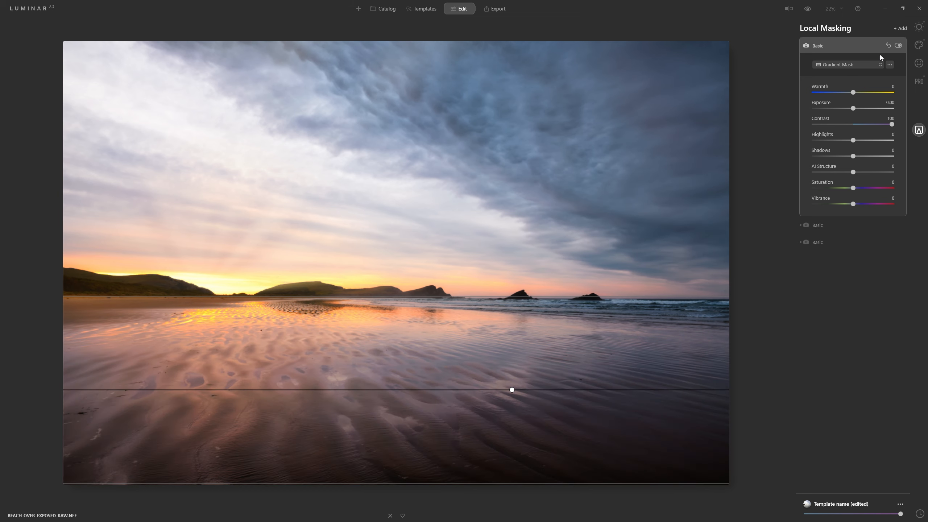
pyautogui.click(898, 46)
pyautogui.click(898, 46)
pyautogui.moveTo(855, 157); pyautogui.dragTo(864, 156)
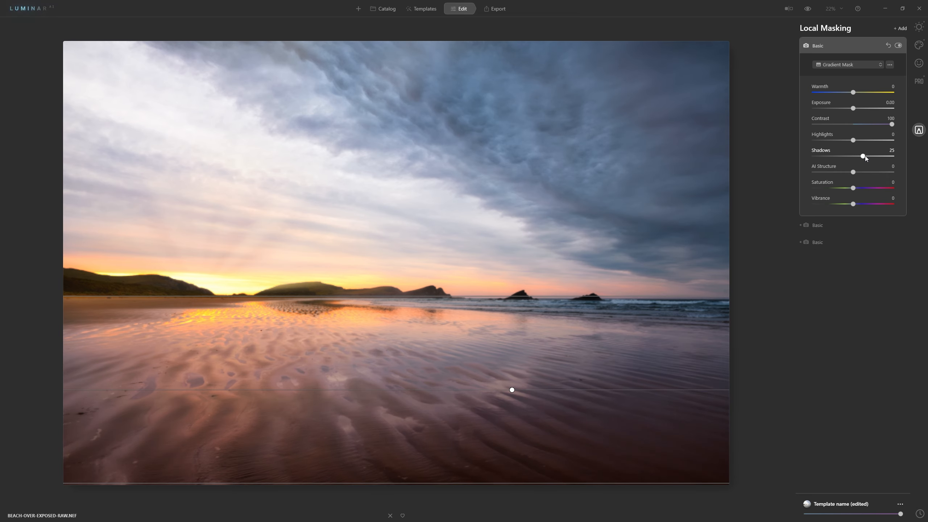
pyautogui.moveTo(893, 125); pyautogui.dragTo(877, 126)
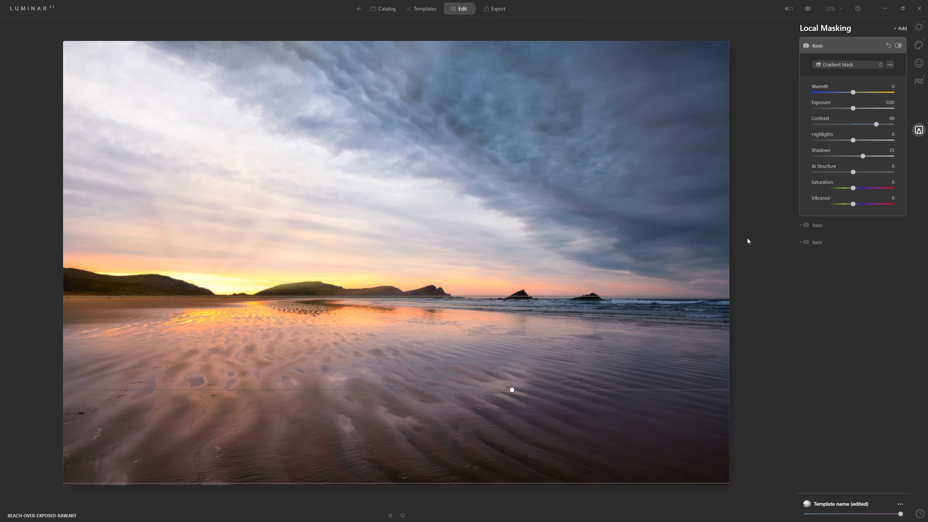
pyautogui.moveTo(851, 173); pyautogui.dragTo(890, 179)
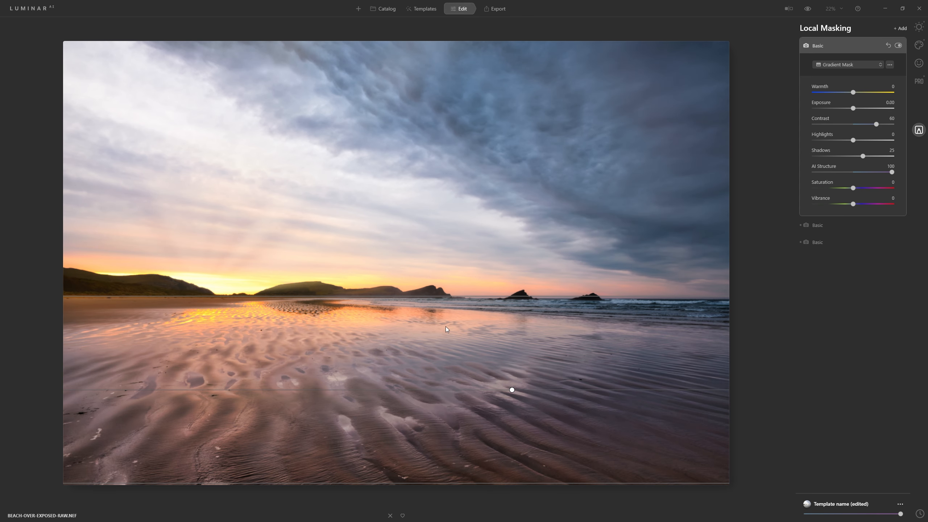
# - Move the gradient up and readjust its two boundaries so it fades from the photo's lower edge to the horizon
pyautogui.moveTo(513, 389); pyautogui.dragTo(531, 332)
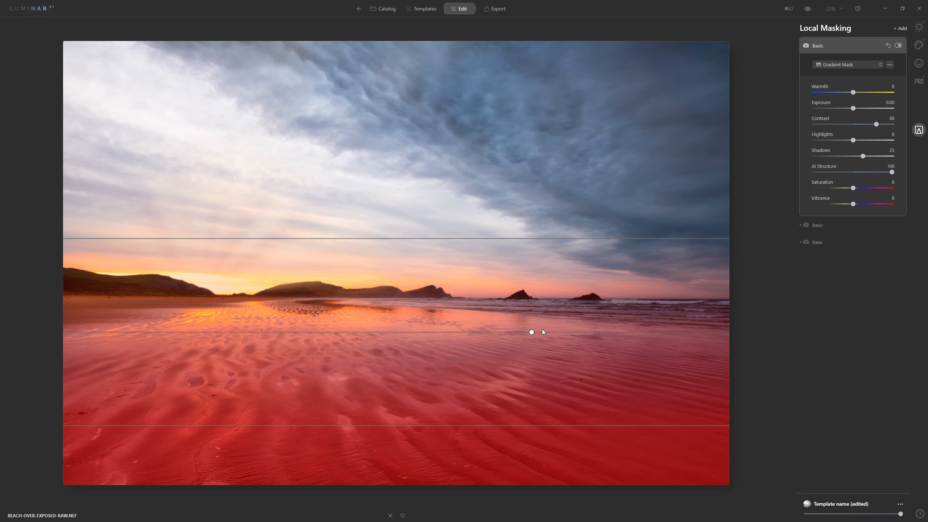
pyautogui.moveTo(549, 238); pyautogui.dragTo(560, 298)
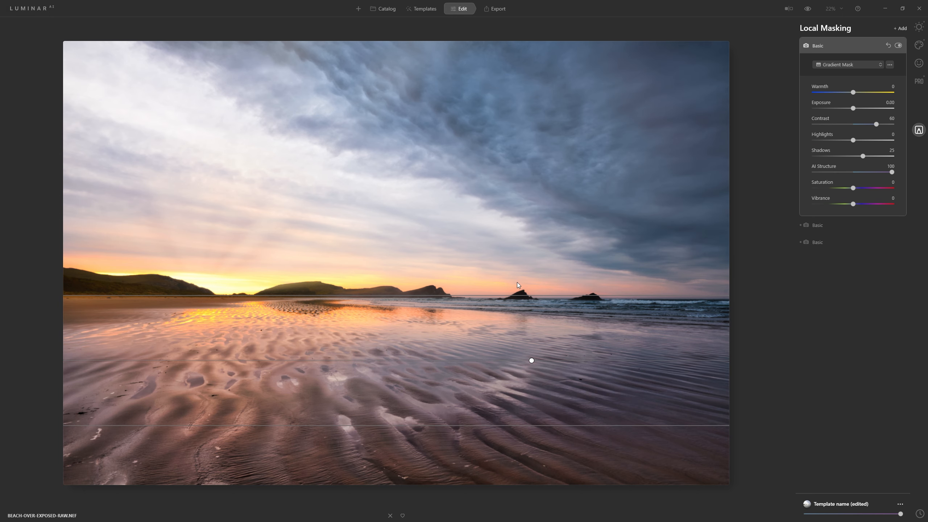
pyautogui.moveTo(561, 425); pyautogui.dragTo(593, 484)
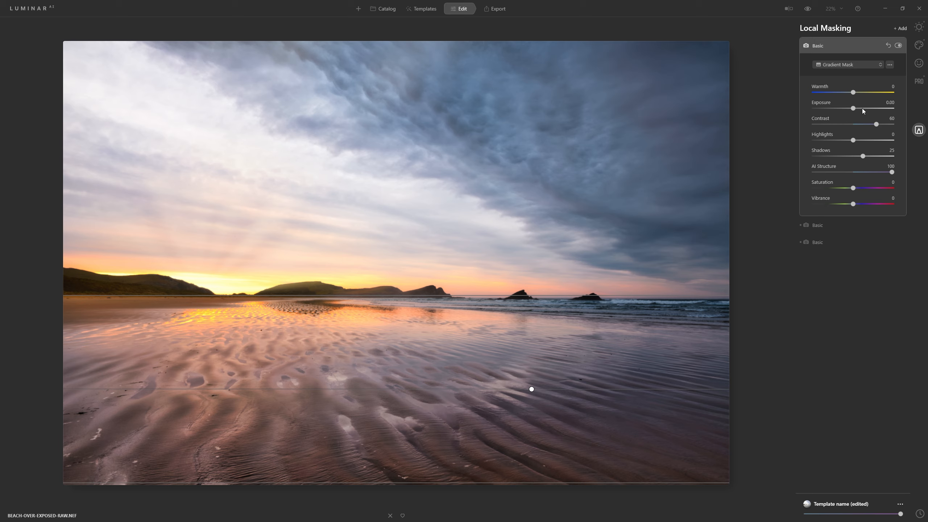
# - Set the beach gradient's Warmth to 29 and AI Structure to 70, and compare the adjustment off and on
pyautogui.moveTo(854, 92); pyautogui.dragTo(859, 93)
pyautogui.moveTo(892, 172); pyautogui.dragTo(882, 172)
pyautogui.click(898, 45)
pyautogui.click(899, 46)
pyautogui.click(899, 46)
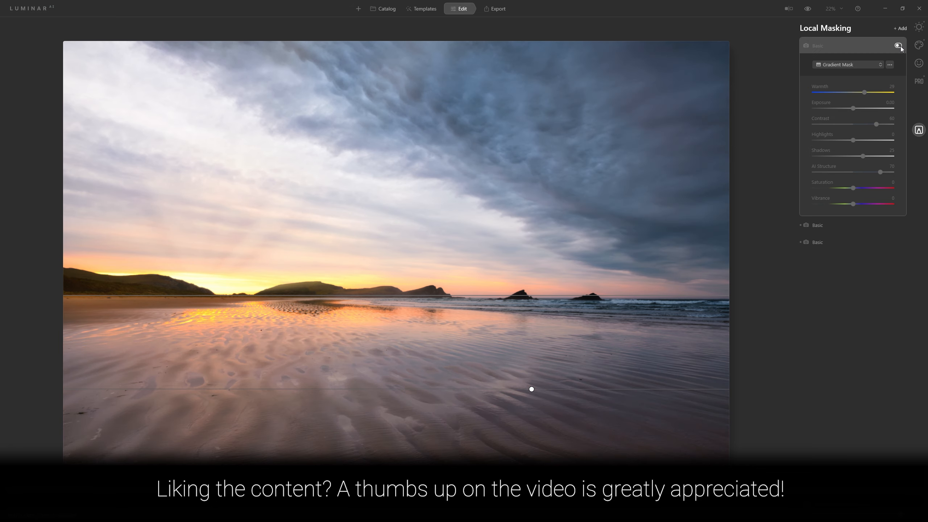
pyautogui.click(899, 46)
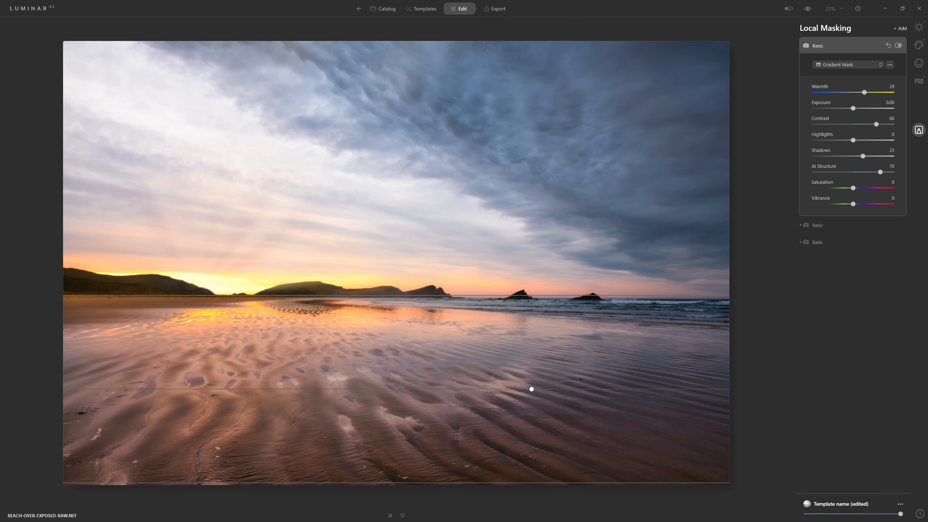
# - Add a fourth Basic local mask and draw a diagonal Gradient Mask from the photo's upper-left sky corner down to the beach
pyautogui.click(902, 29)
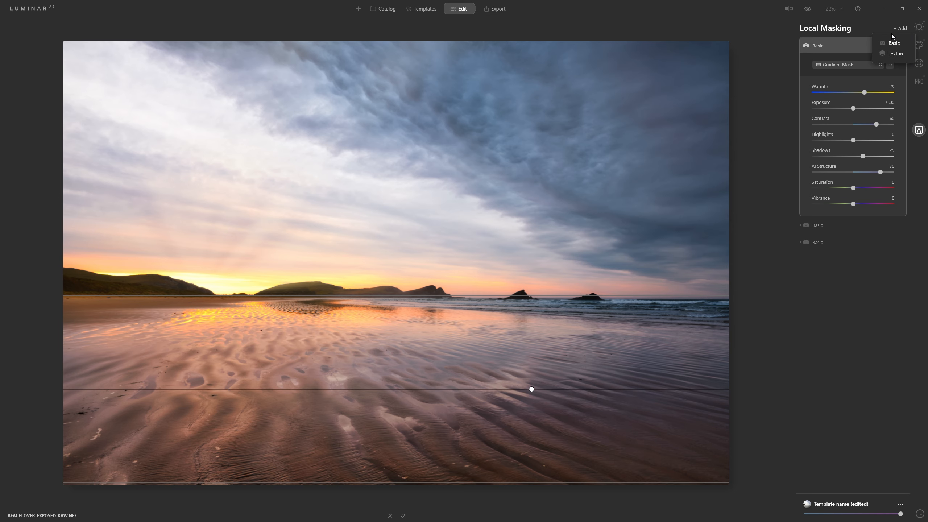
pyautogui.click(897, 45)
pyautogui.click(849, 65)
pyautogui.click(855, 59)
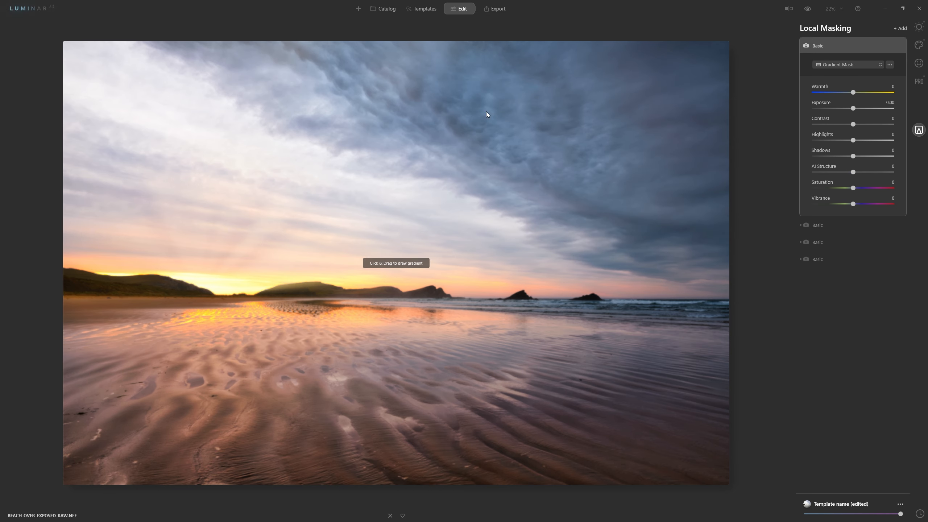
pyautogui.moveTo(87, 61); pyautogui.dragTo(211, 344)
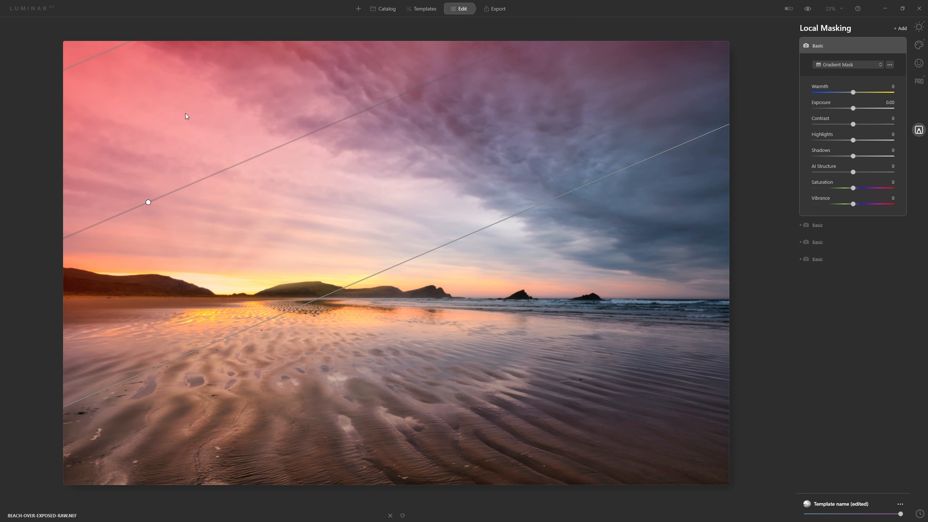
# - Set the sky gradient's Highlights to -43 and Exposure to -0.60, and compare the adjustment off and on
pyautogui.moveTo(847, 140); pyautogui.dragTo(838, 140)
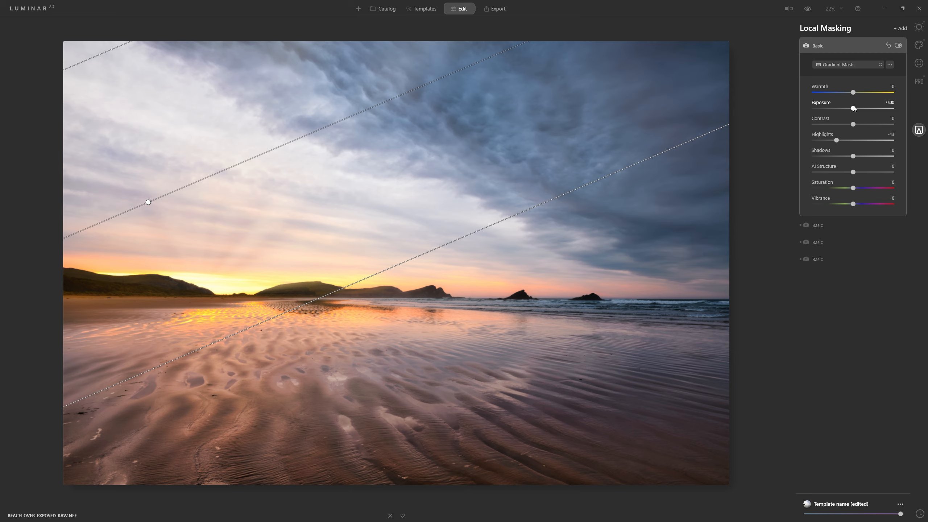
pyautogui.moveTo(853, 108); pyautogui.dragTo(848, 109)
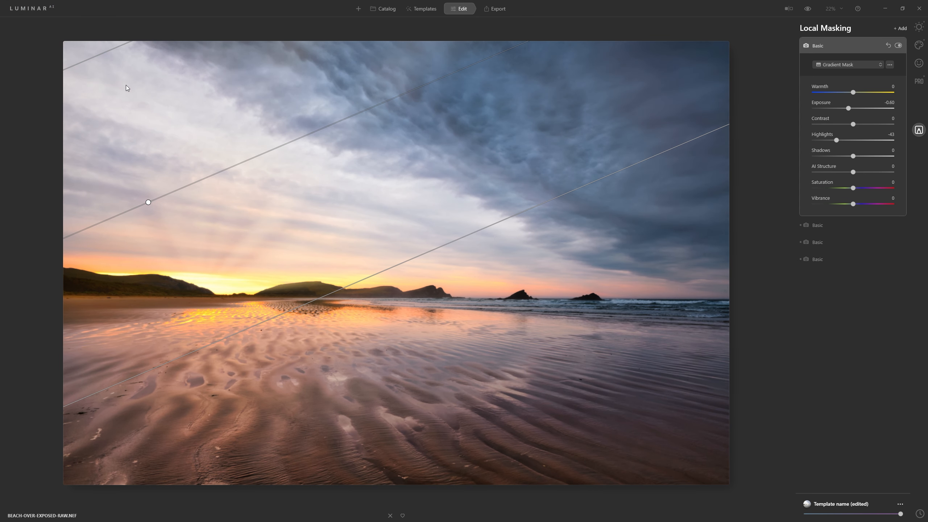
pyautogui.click(901, 47)
pyautogui.click(898, 46)
# - Readjust the photo's Light settings to Temperature 5261, Exposure -0.93 and Smart Contrast 40
pyautogui.click(919, 28)
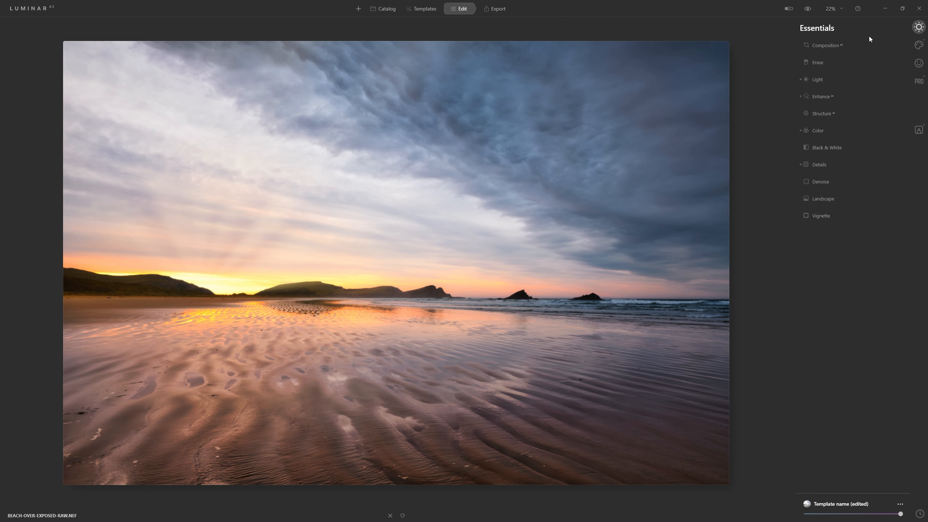
pyautogui.click(827, 78)
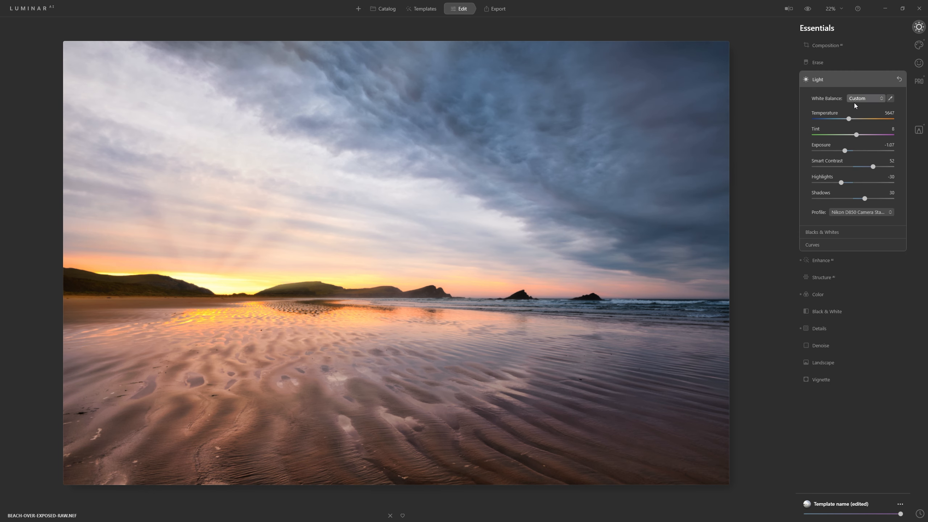
pyautogui.moveTo(848, 119); pyautogui.dragTo(847, 120)
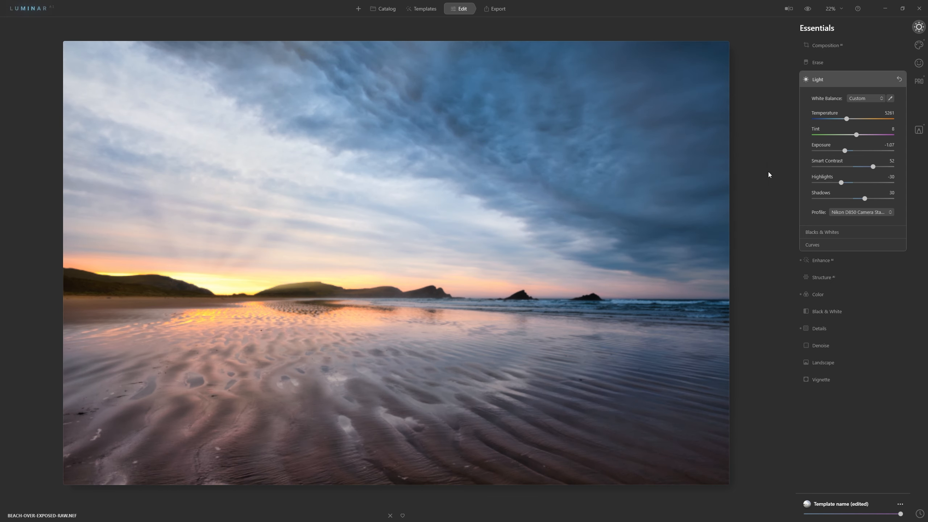
pyautogui.moveTo(873, 167); pyautogui.dragTo(868, 169)
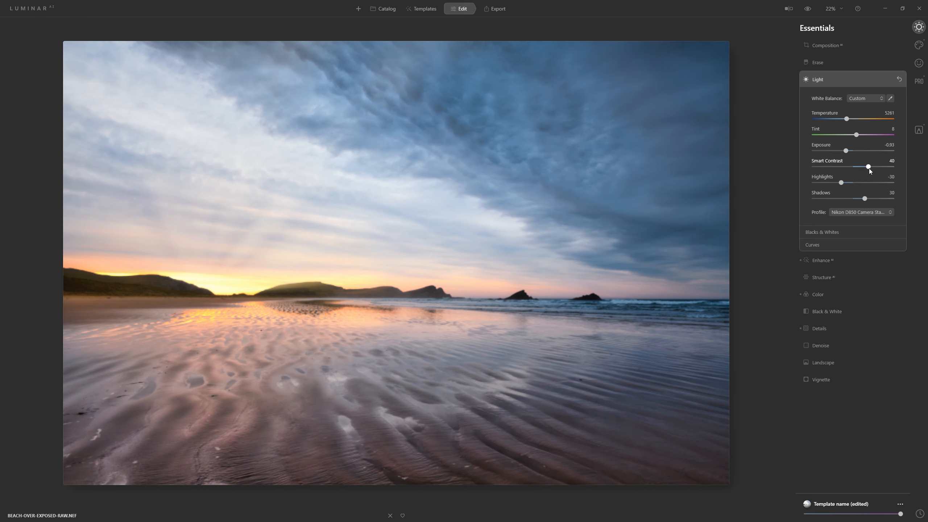
# - Reduce the photo's overall Saturation in the Color tool and set Vibrance to 19
pyautogui.click(845, 292)
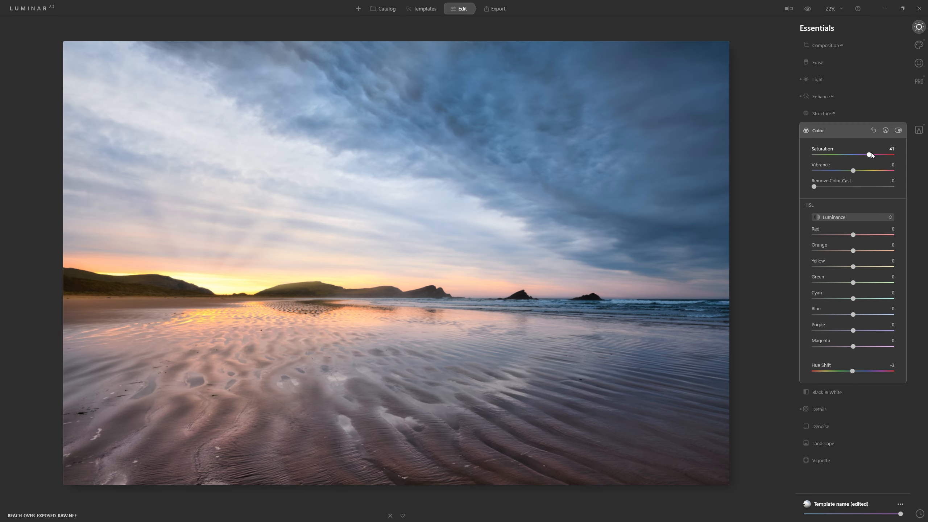
pyautogui.moveTo(867, 155); pyautogui.dragTo(866, 156)
pyautogui.moveTo(859, 155); pyautogui.dragTo(856, 155)
pyautogui.moveTo(864, 155); pyautogui.dragTo(863, 159)
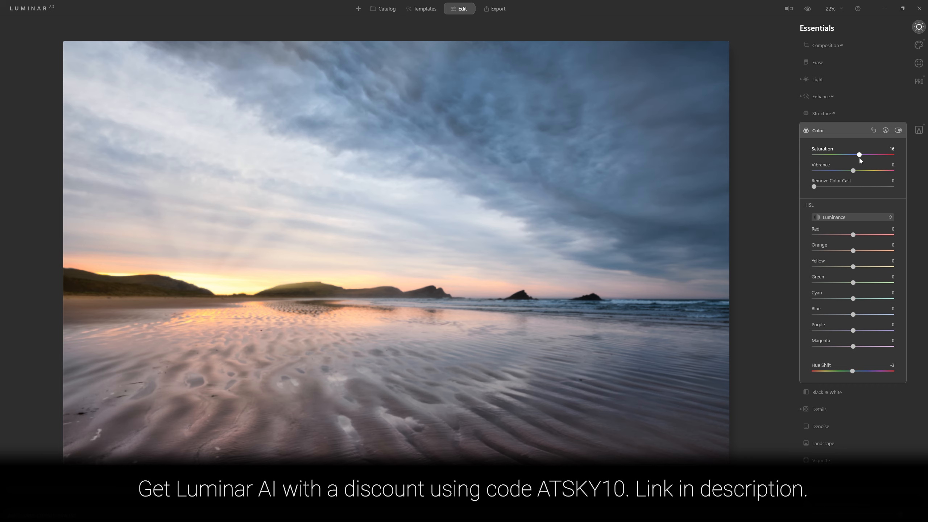
pyautogui.moveTo(859, 158); pyautogui.dragTo(859, 158)
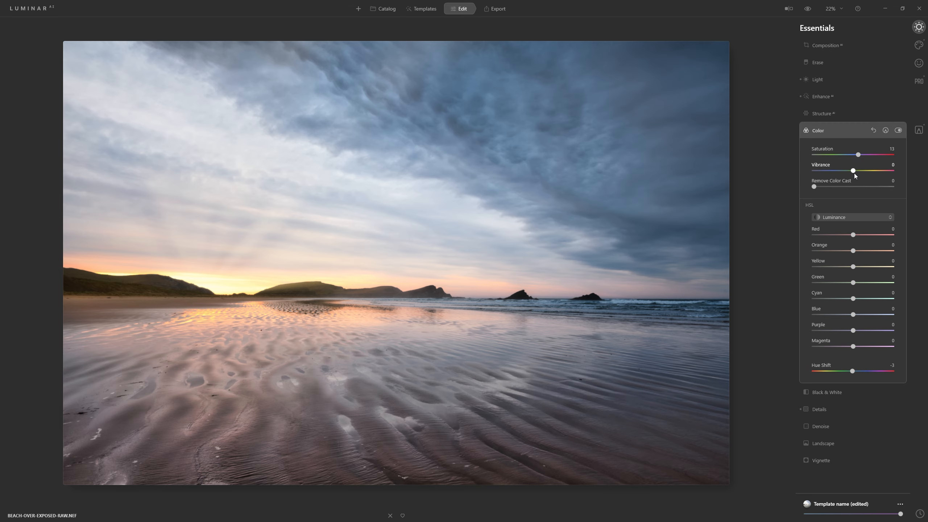
pyautogui.moveTo(860, 173); pyautogui.dragTo(835, 178)
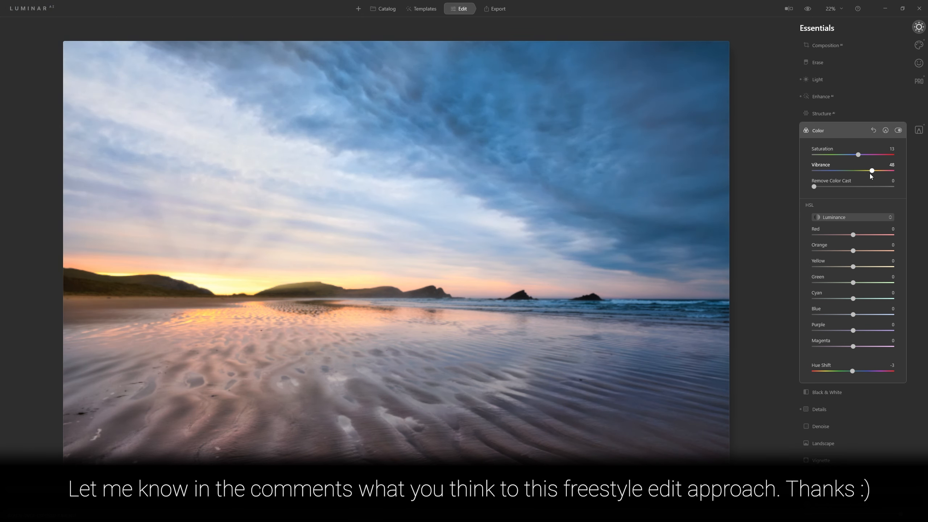
pyautogui.moveTo(864, 174); pyautogui.dragTo(860, 174)
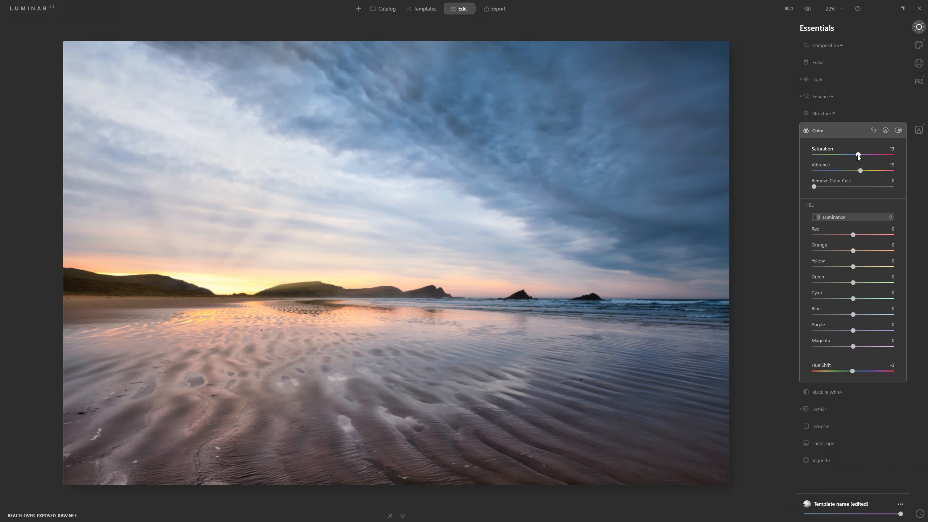
pyautogui.moveTo(855, 156); pyautogui.dragTo(854, 156)
pyautogui.click(836, 131)
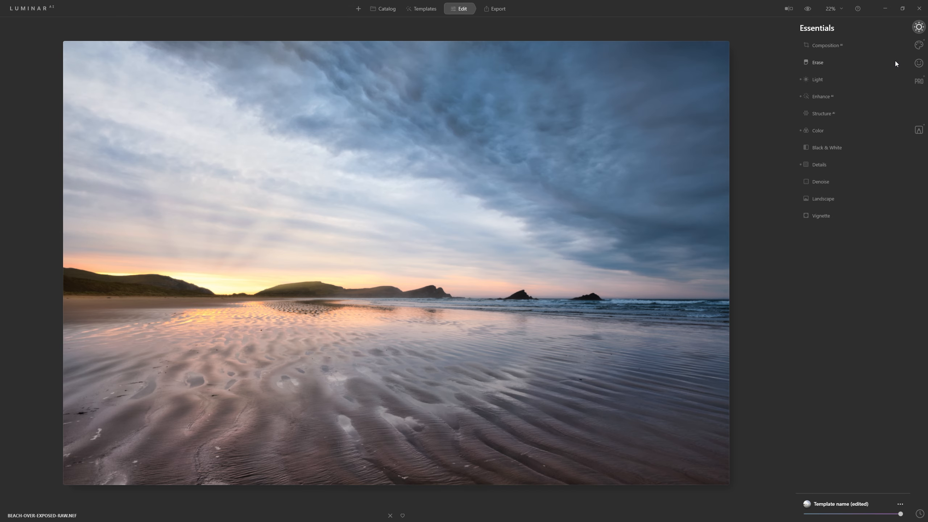
# - Apply the Anaheim Mood LUT with Amount 28, Contrast 13 and Saturation 23, and compare the effect off and on
pyautogui.click(918, 45)
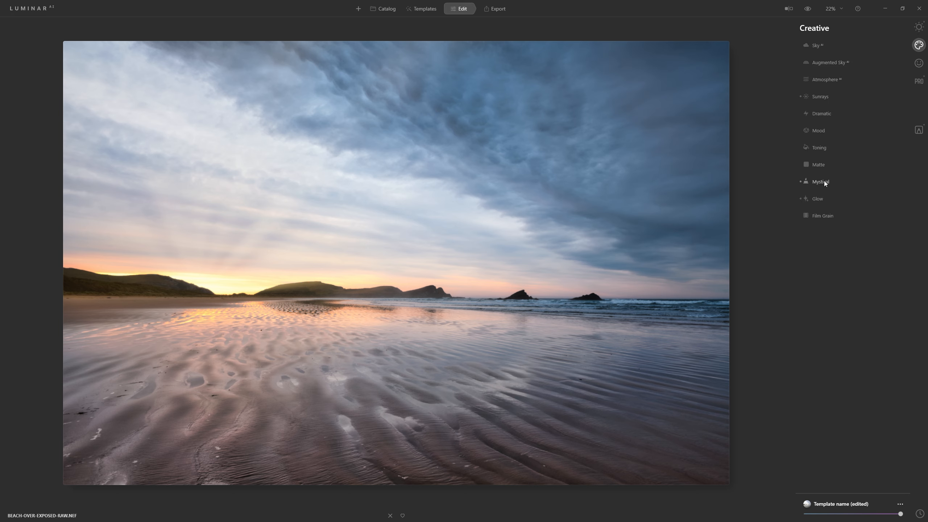
pyautogui.click(823, 132)
pyautogui.click(824, 149)
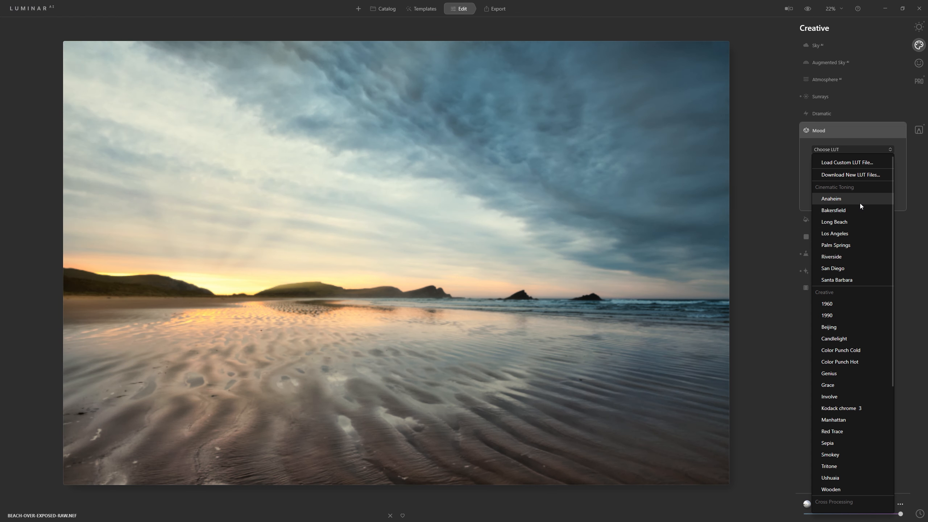
pyautogui.click(848, 199)
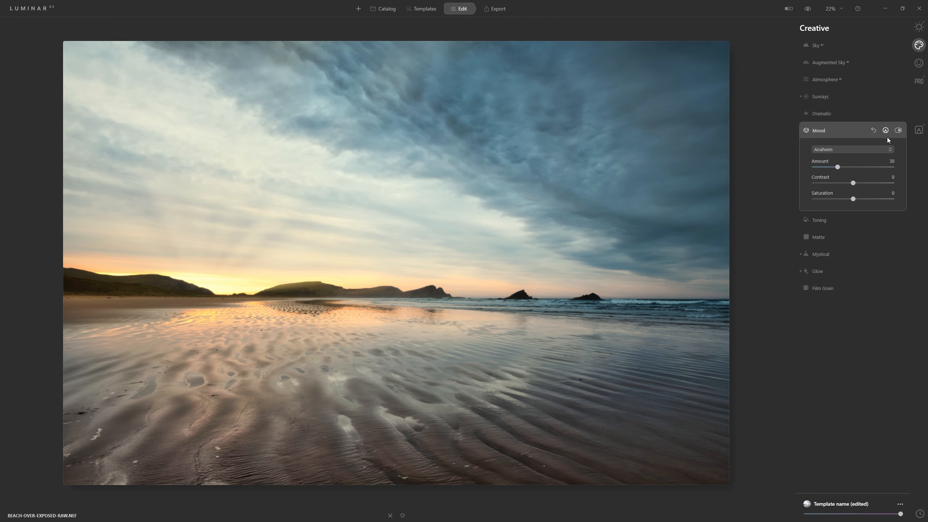
pyautogui.moveTo(837, 167); pyautogui.dragTo(862, 199)
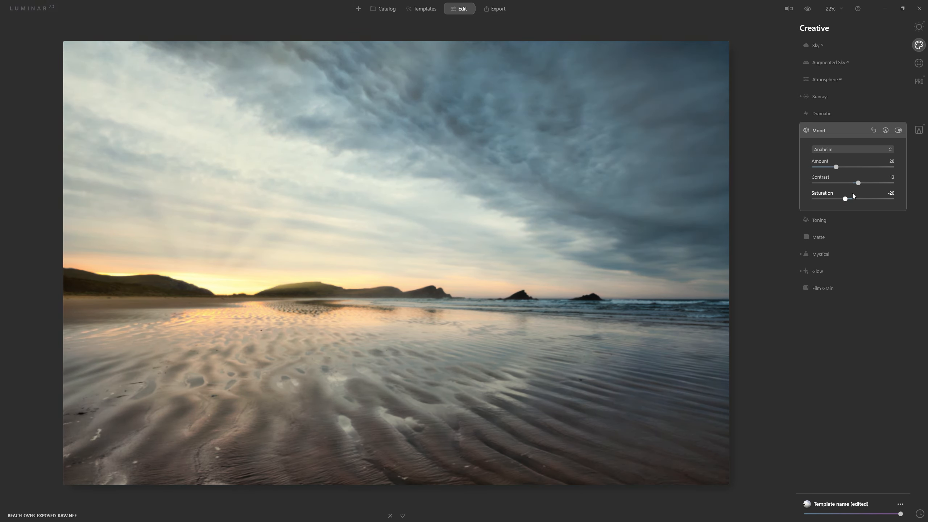
pyautogui.moveTo(862, 196); pyautogui.dragTo(862, 197)
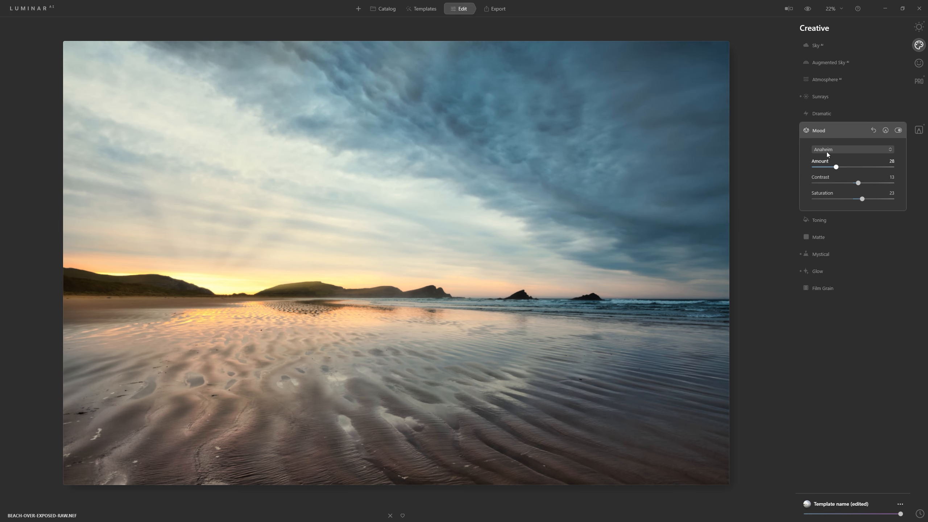
pyautogui.click(898, 131)
pyautogui.click(897, 131)
# - Set Color Harmony's Split Color Warmth to Warm 28 and Cool -5, comparing the effect off and on
pyautogui.click(918, 82)
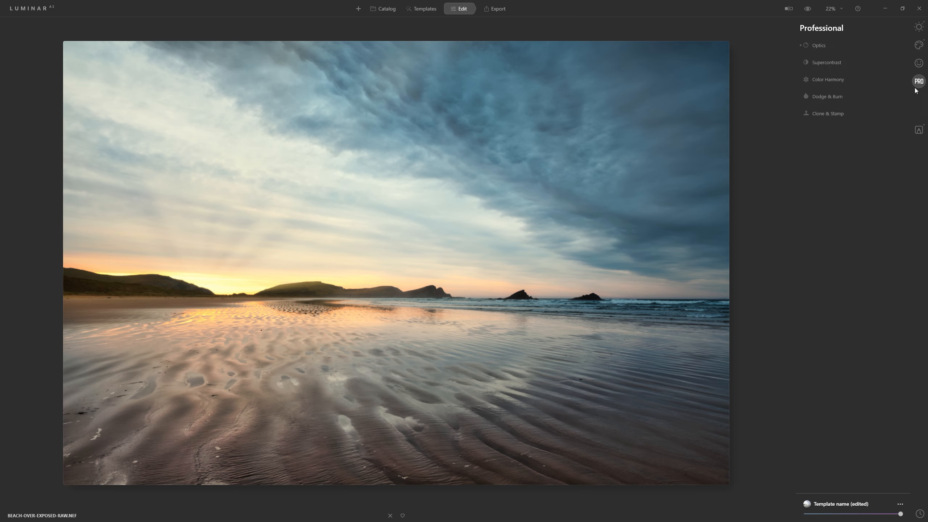
pyautogui.click(838, 79)
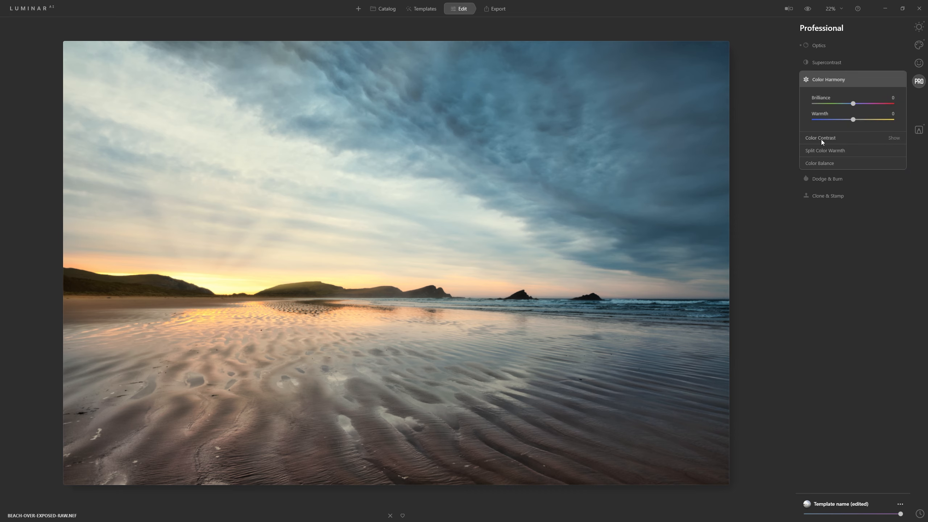
pyautogui.click(825, 150)
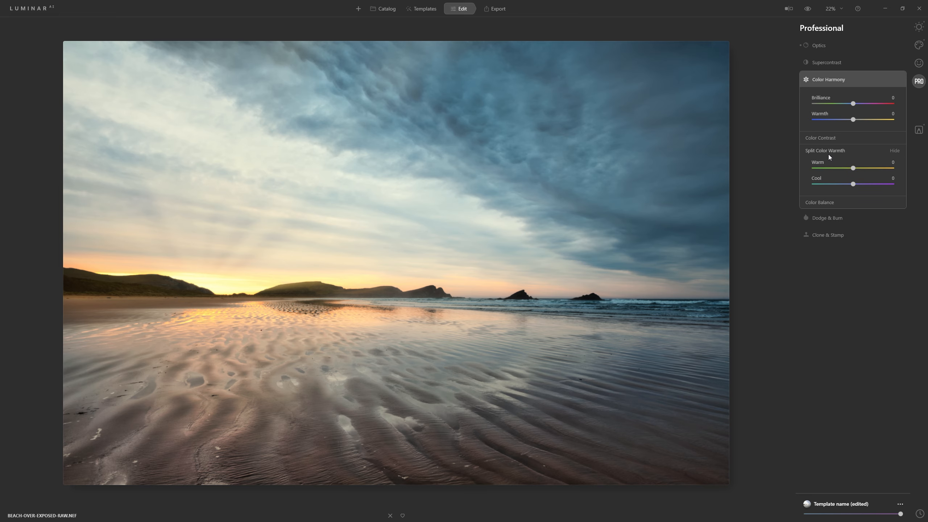
pyautogui.moveTo(853, 169)
pyautogui.mouseDown()
pyautogui.moveTo(899, 176)
pyautogui.moveTo(865, 179)
pyautogui.mouseUp()
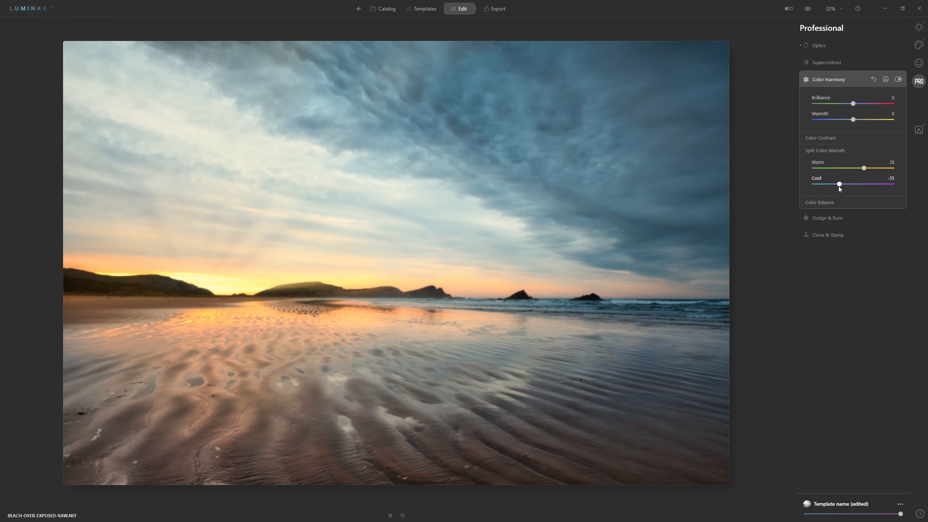
pyautogui.moveTo(853, 184)
pyautogui.mouseDown()
pyautogui.moveTo(872, 185)
pyautogui.moveTo(857, 186)
pyautogui.mouseUp()
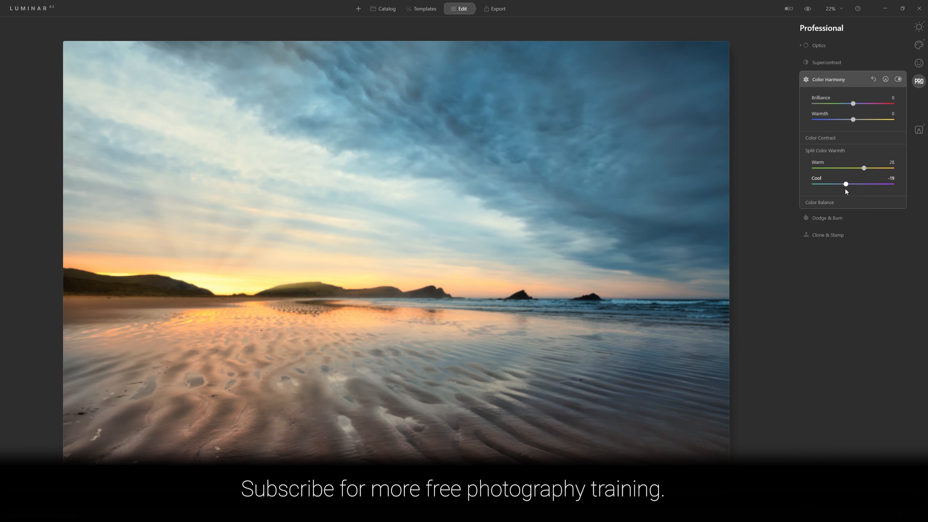
pyautogui.click(898, 80)
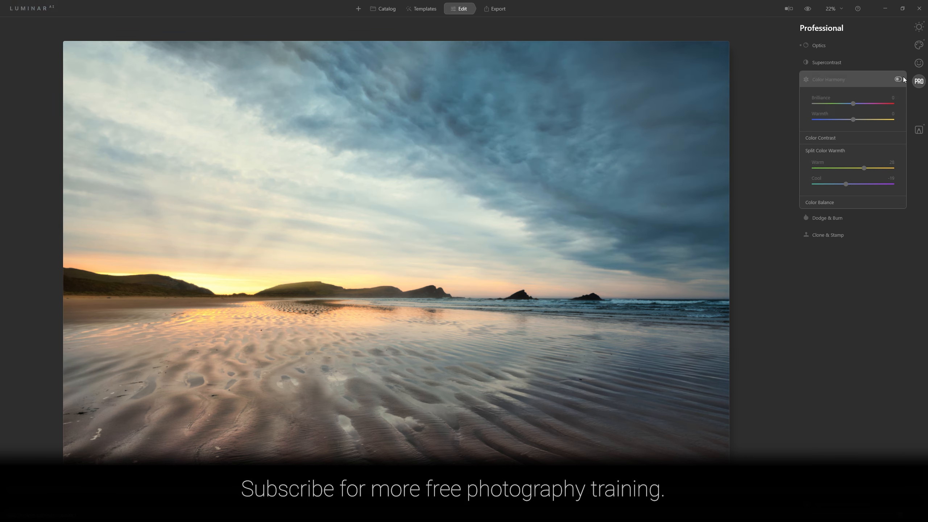
pyautogui.click(898, 80)
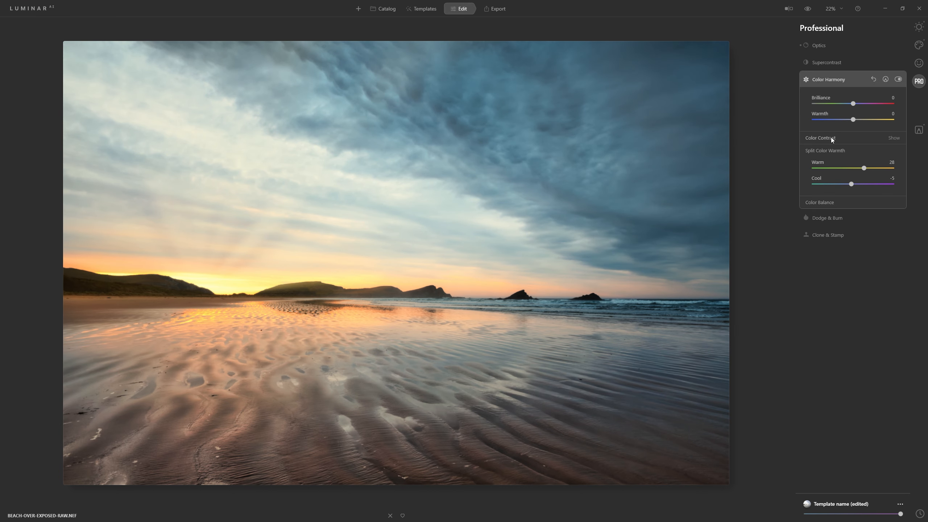
# - Set the Color Balance for the highlights to Cyan-Red 19 and Yellow-Blue -15 in Color Harmony
pyautogui.click(844, 205)
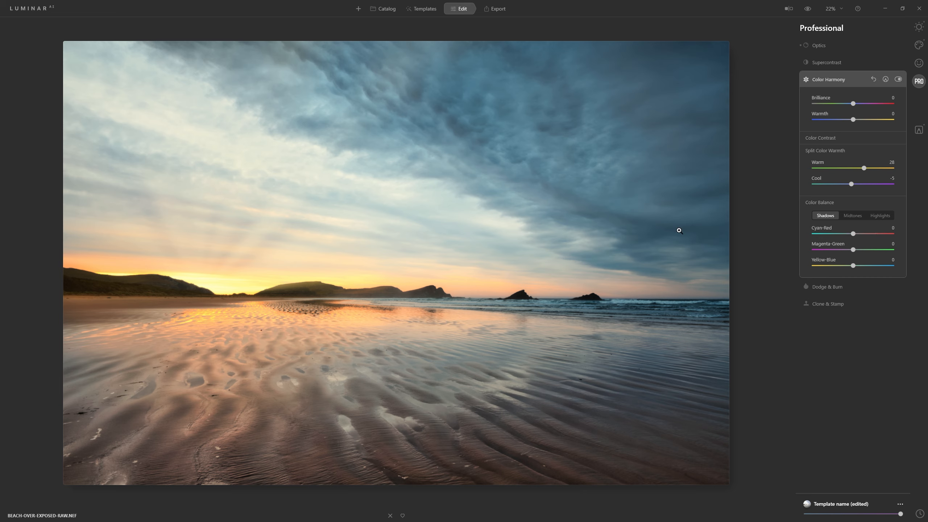
pyautogui.click(882, 216)
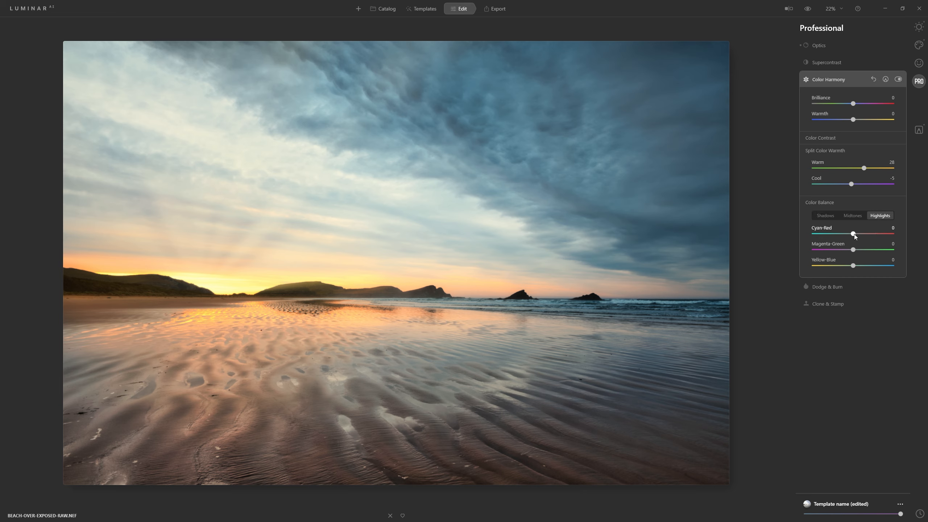
pyautogui.moveTo(855, 234); pyautogui.dragTo(858, 233)
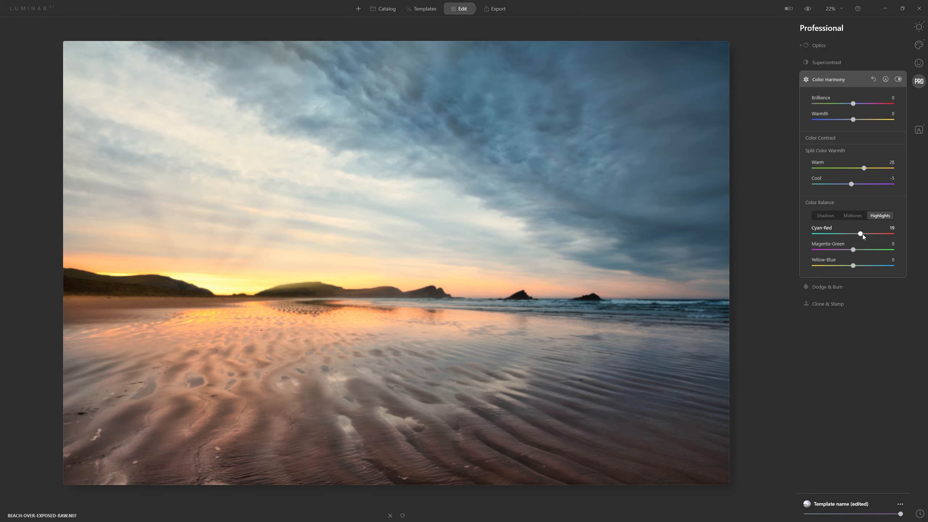
pyautogui.moveTo(852, 265); pyautogui.dragTo(848, 267)
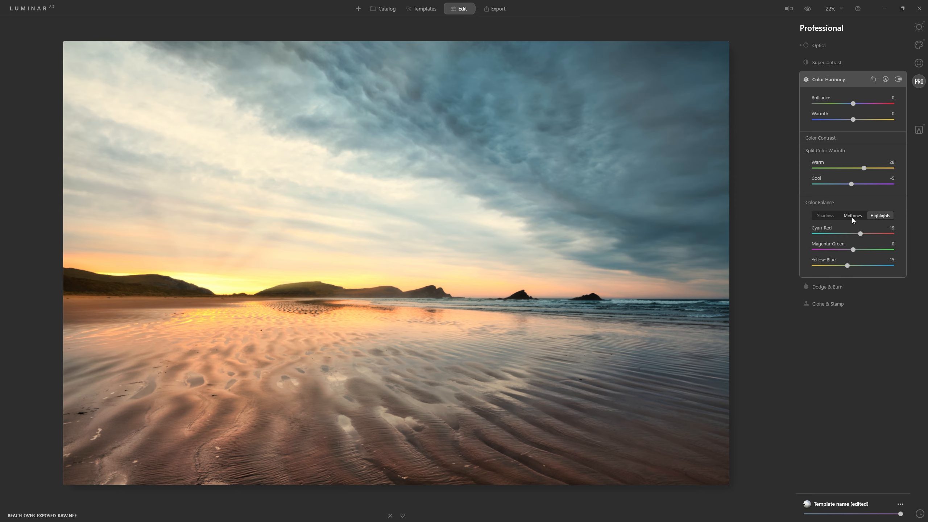
# - Test an extreme Yellow-Blue shift in the Color Balance shadows, and settle on a value of 22
pyautogui.click(835, 218)
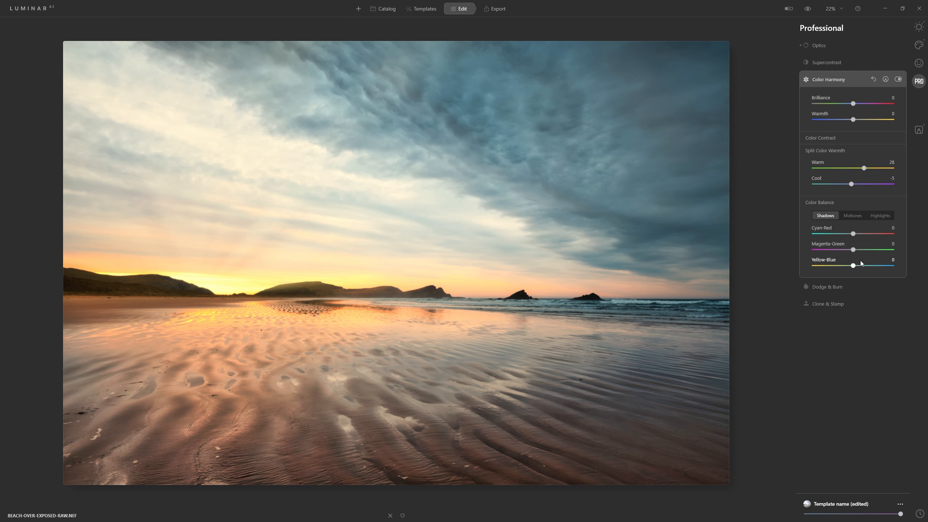
pyautogui.moveTo(864, 265); pyautogui.dragTo(881, 265)
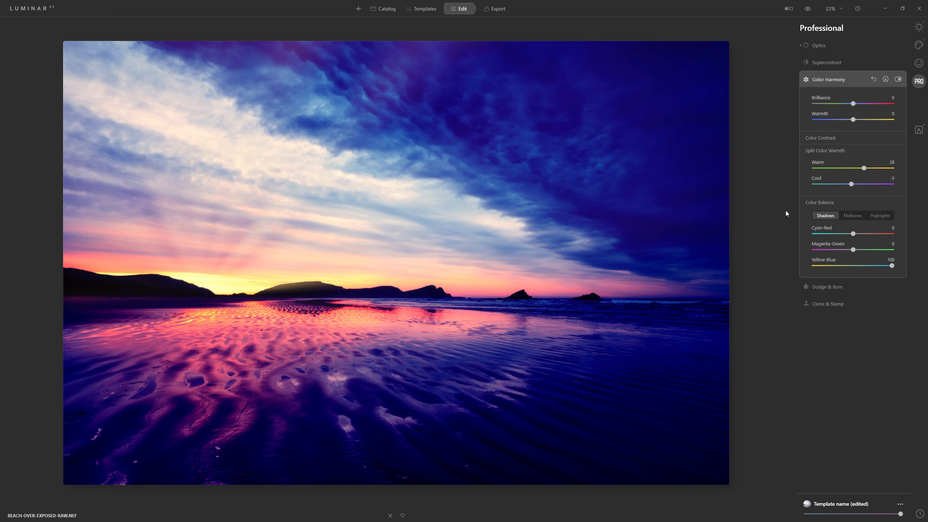
pyautogui.moveTo(891, 266)
pyautogui.mouseDown()
pyautogui.moveTo(871, 267)
pyautogui.moveTo(899, 271)
pyautogui.mouseUp()
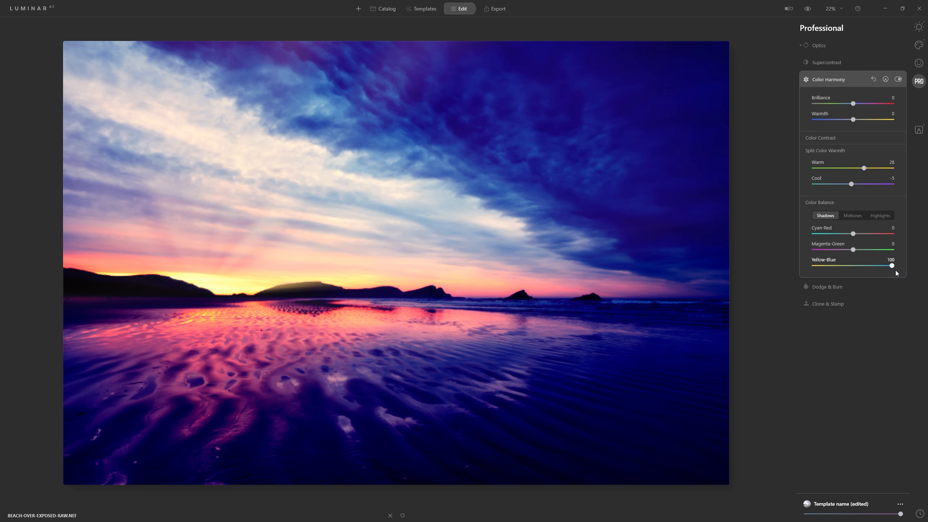
pyautogui.moveTo(894, 270); pyautogui.dragTo(862, 270)
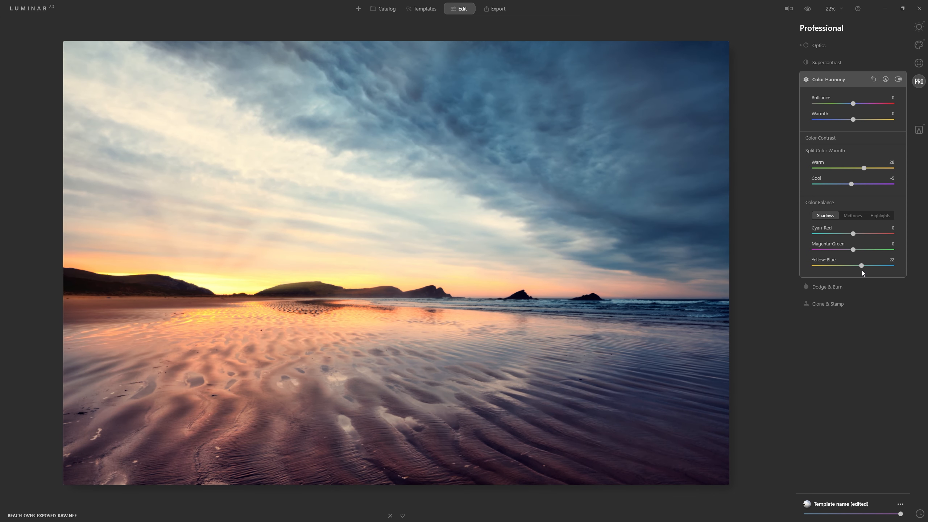
# - Test a warmer shift in Color Harmony, and settle on Warmth -15 and Brilliance -11
pyautogui.moveTo(854, 121); pyautogui.dragTo(859, 122)
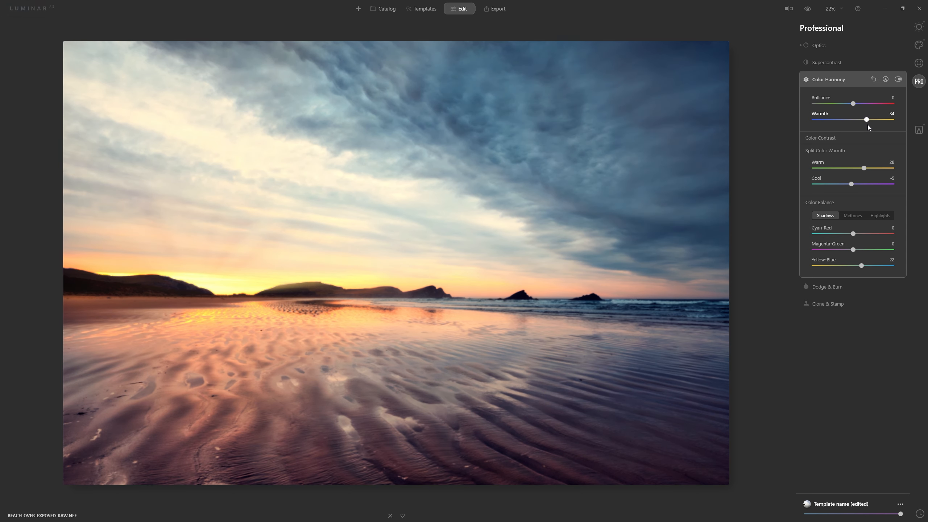
pyautogui.moveTo(846, 122); pyautogui.dragTo(854, 104)
pyautogui.moveTo(814, 104); pyautogui.dragTo(836, 104)
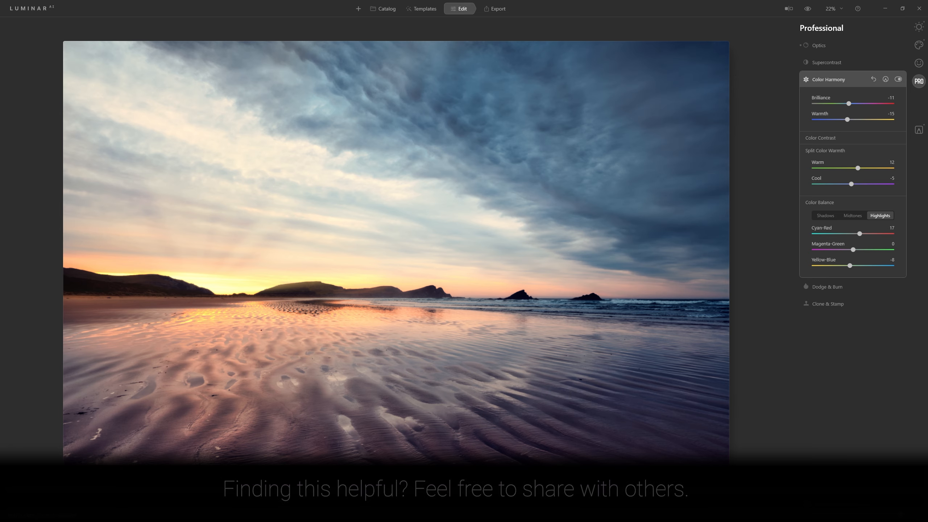
# - Fade the overall edit strength to nothing and back to full for comparison, and reduce it to about three-quarters
pyautogui.moveTo(901, 515); pyautogui.dragTo(804, 519)
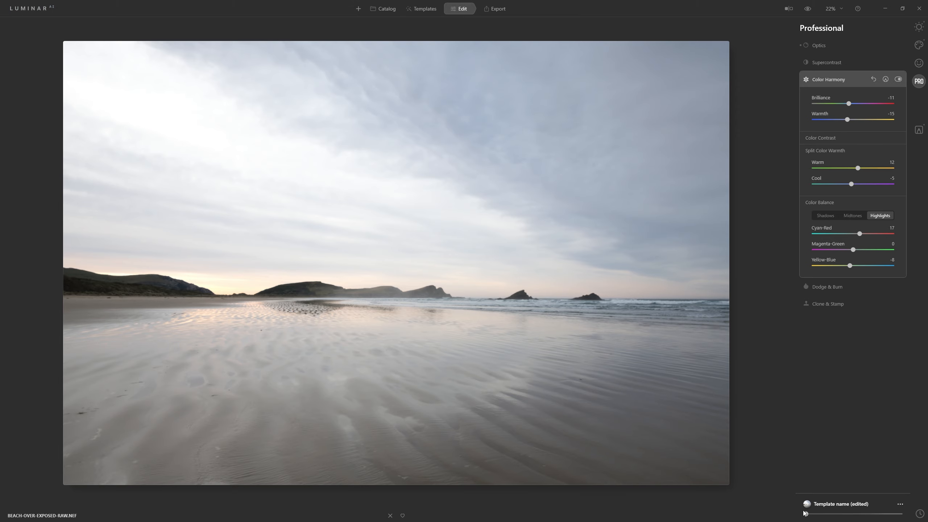
pyautogui.moveTo(805, 513); pyautogui.dragTo(918, 515)
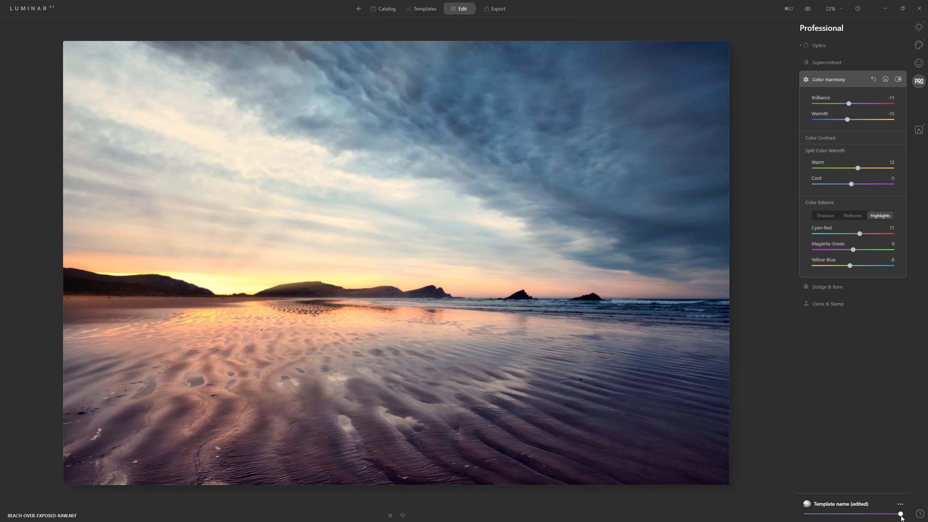
pyautogui.moveTo(900, 514); pyautogui.dragTo(879, 514)
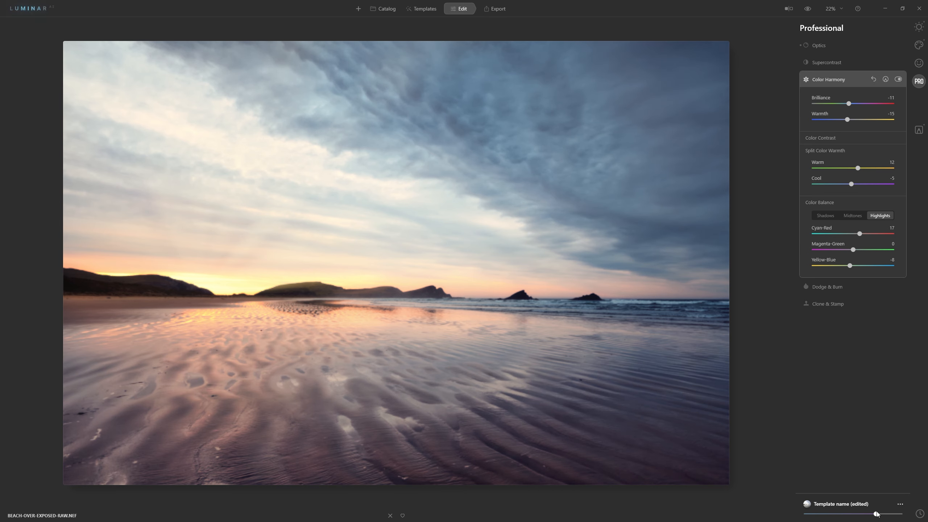
# - Raise the Saturation to 18 in the Essentials Color adjustment, and compare the photo before and after the edit
pyautogui.click(919, 27)
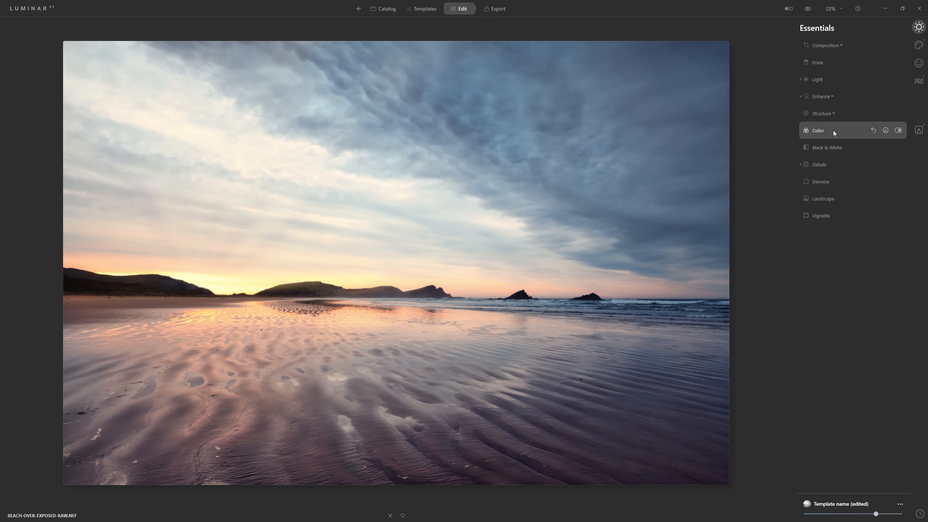
pyautogui.click(832, 130)
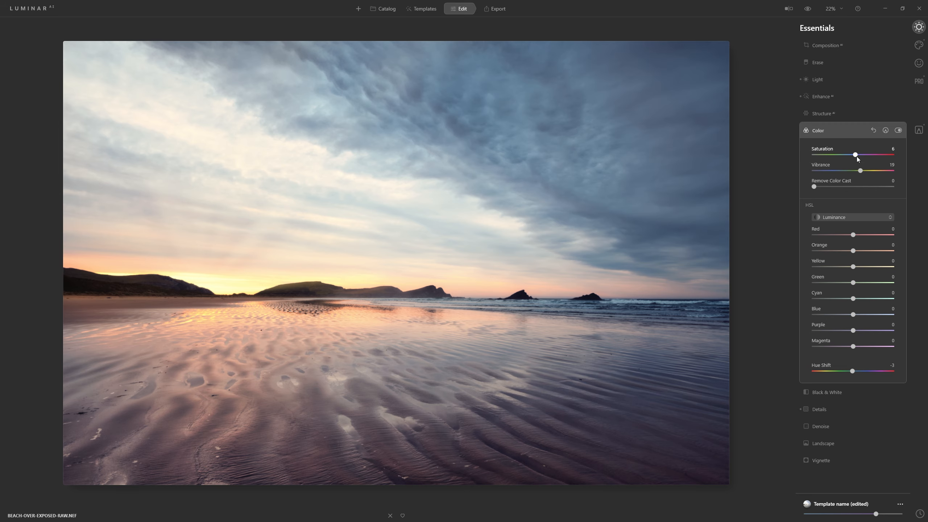
pyautogui.moveTo(856, 154); pyautogui.dragTo(857, 155)
pyautogui.click(810, 10)
pyautogui.click(810, 9)
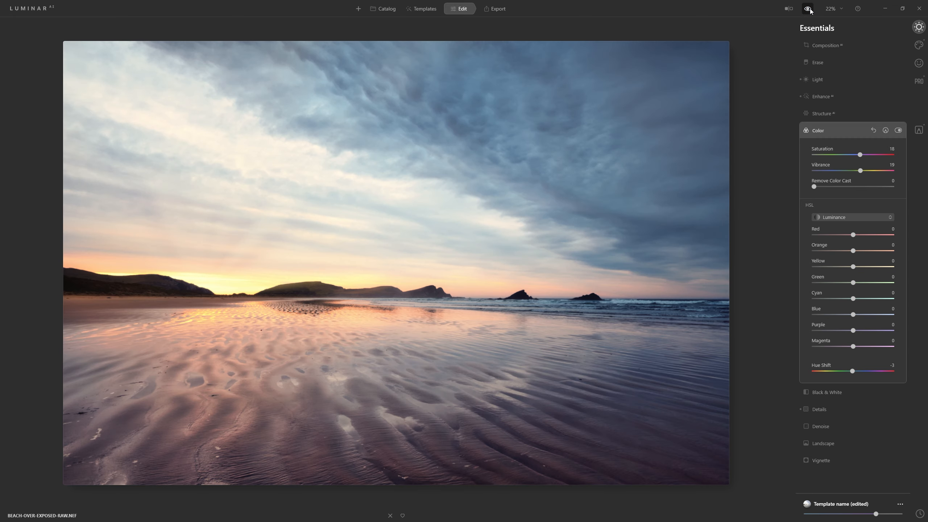